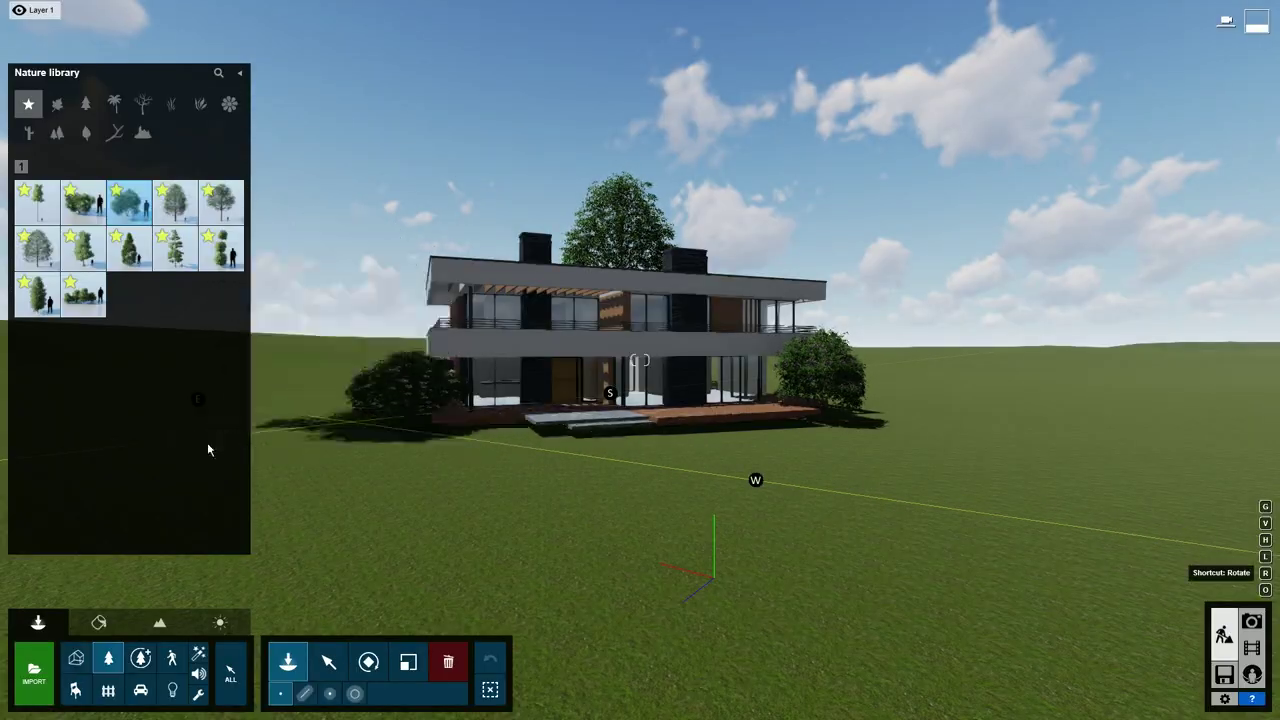
click(350, 425)
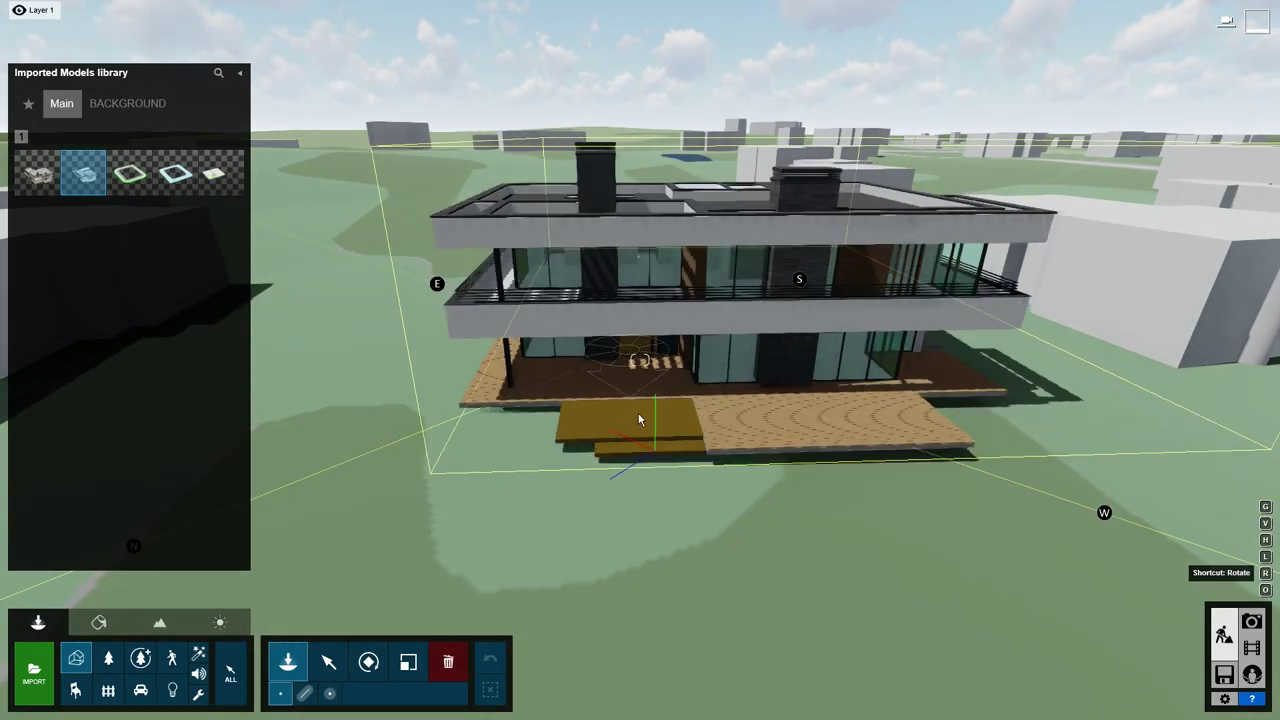
drag(640, 420, 664, 433)
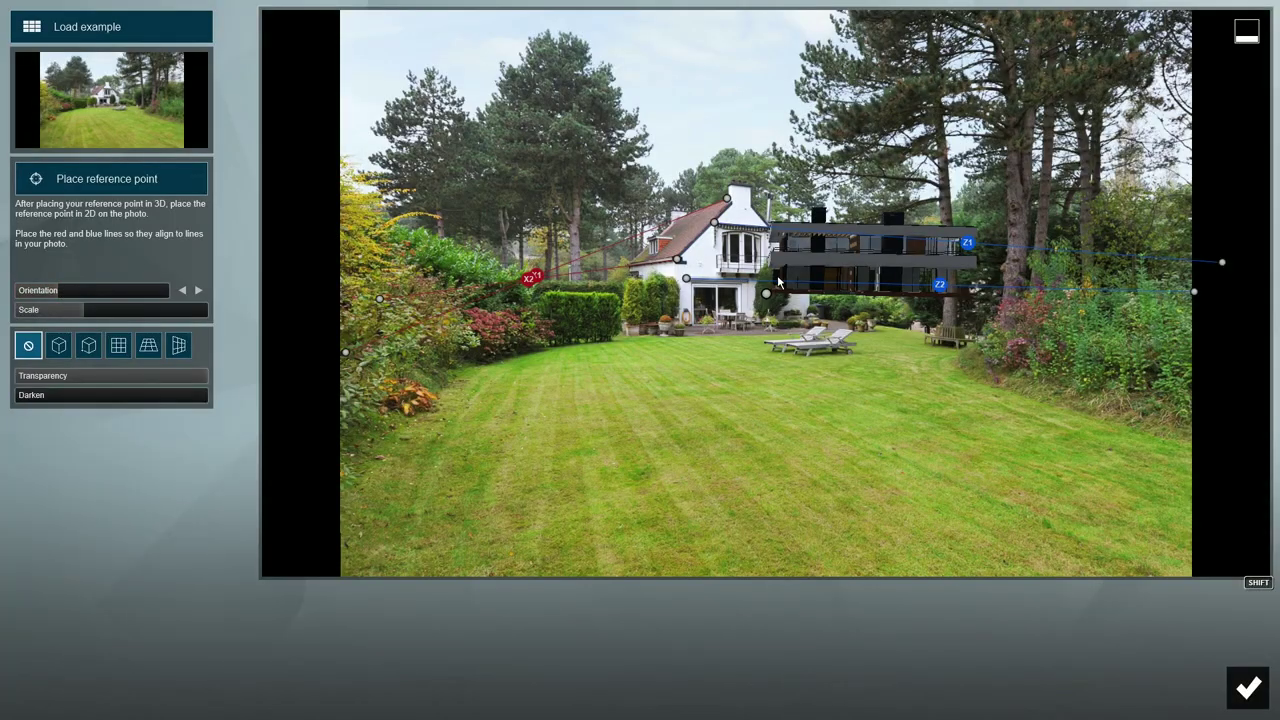
- Match the house model to the garden photo by moving its reference point in front of the villa and adjusting its orientation and scale
drag(778, 281, 582, 343)
click(68, 291)
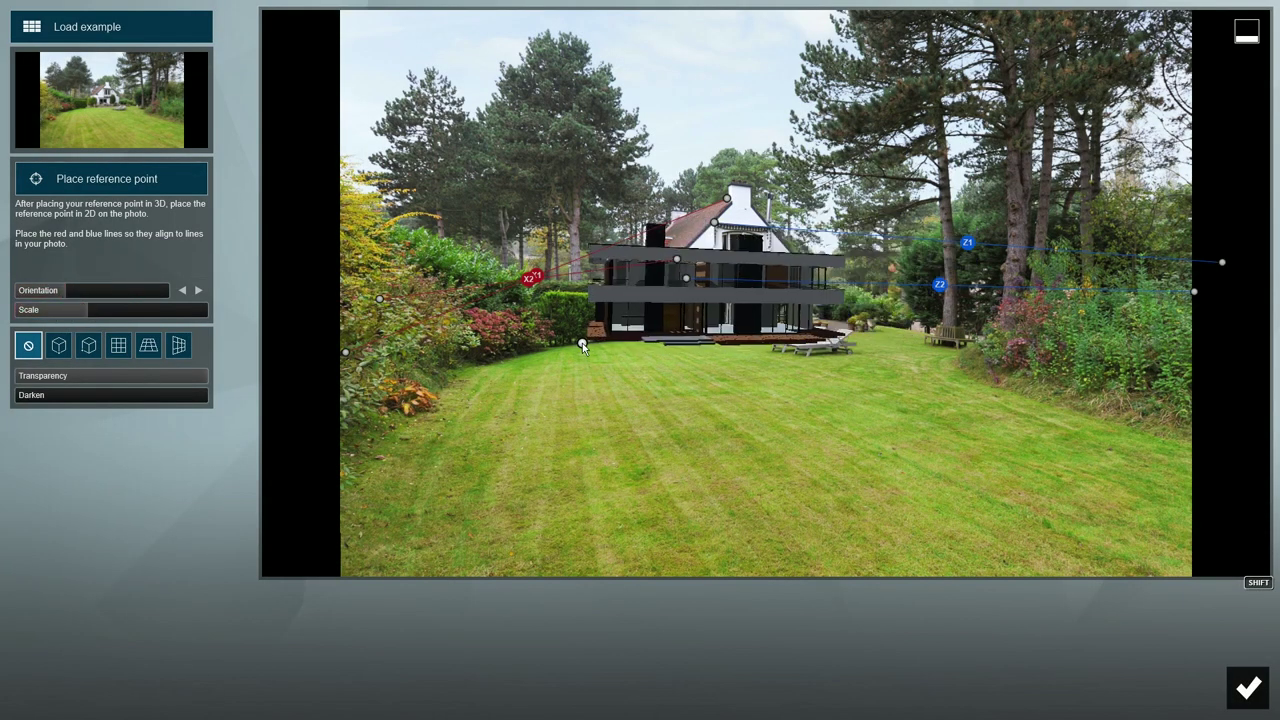
click(68, 293)
drag(87, 310, 95, 311)
scroll(583, 344, up, 2)
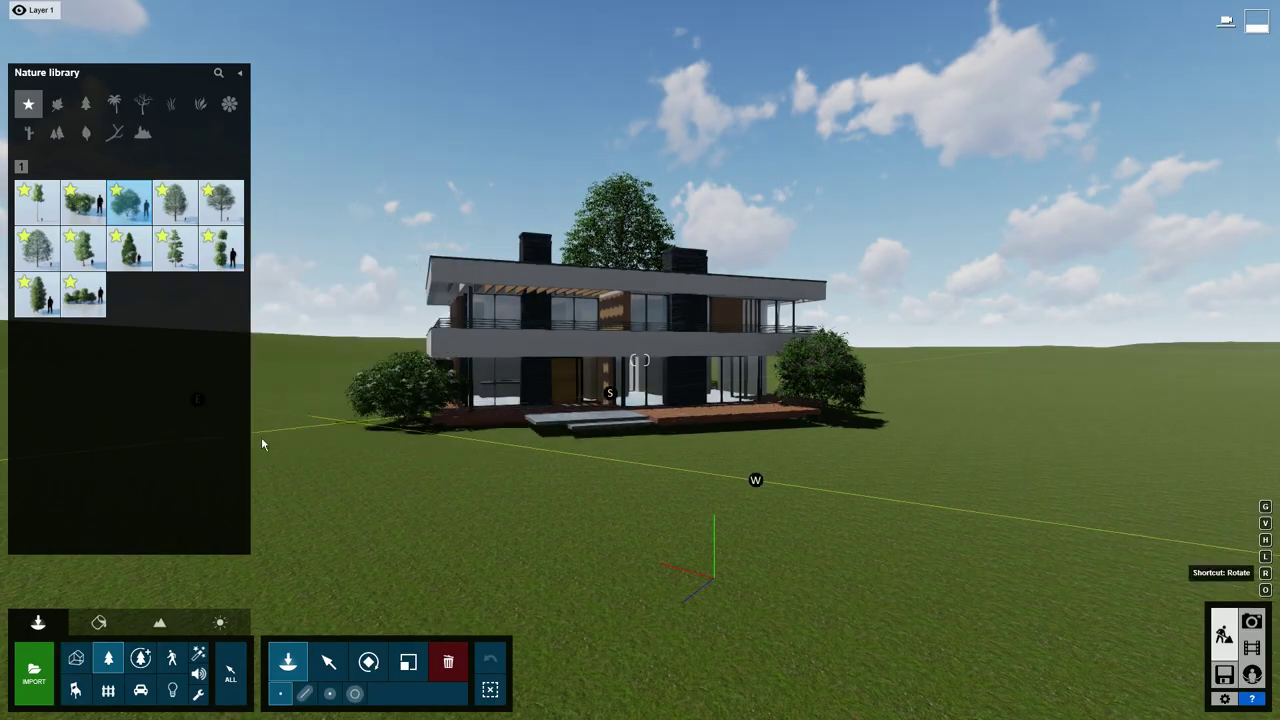
- Load the example project of the white two-storey house beside a curved road with palm trees
click(262, 444)
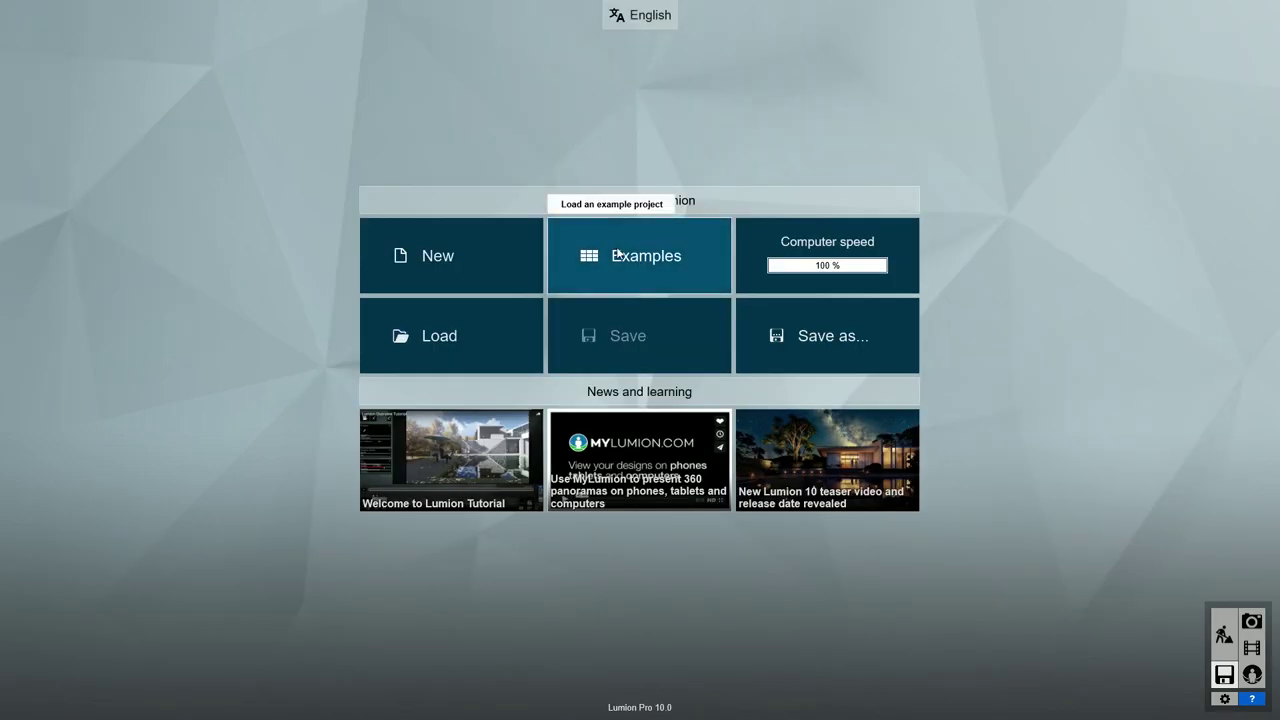
click(615, 255)
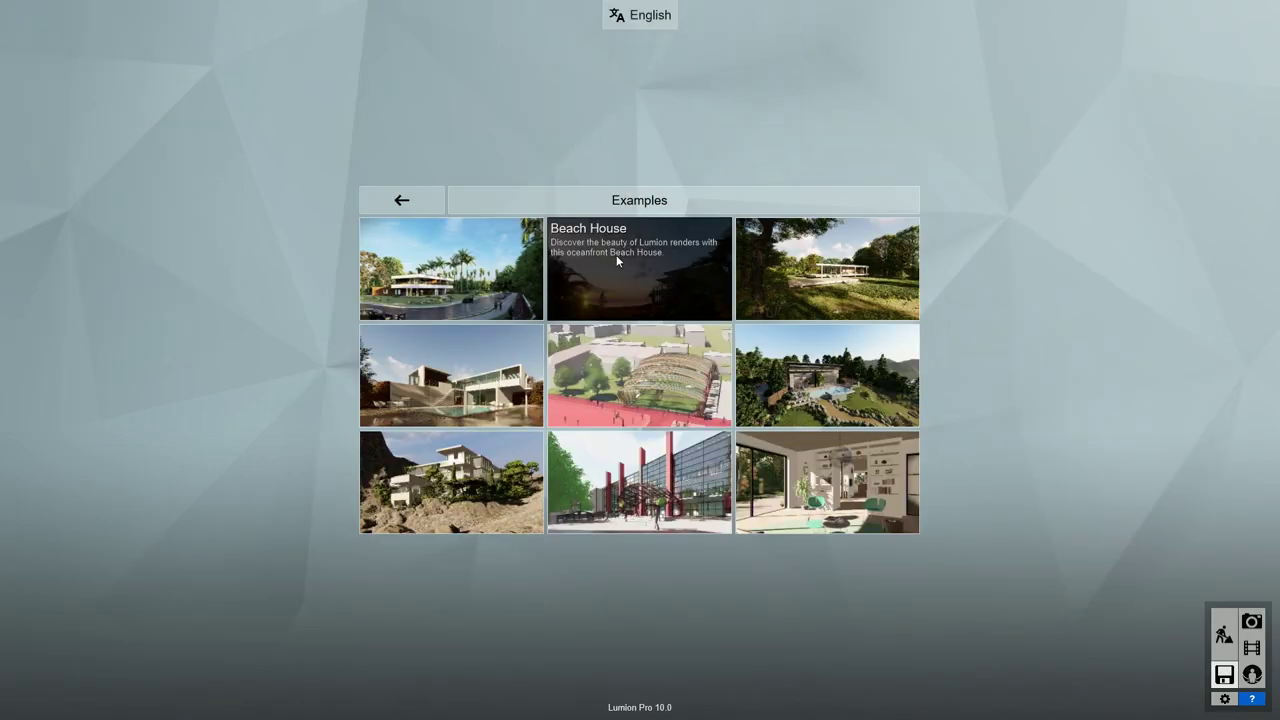
click(474, 278)
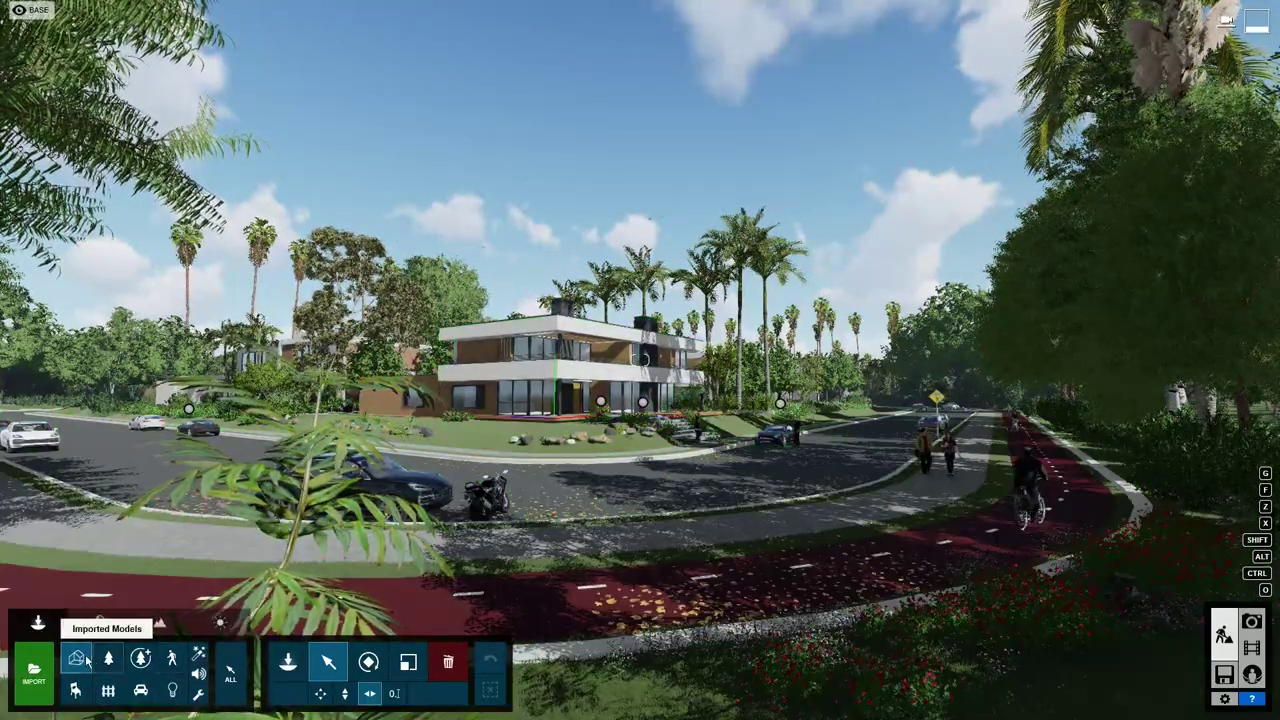
- Look through the imported models available for placing, including ROAD (TUTORIAL SCENE), and return to selecting objects in the scene
click(289, 662)
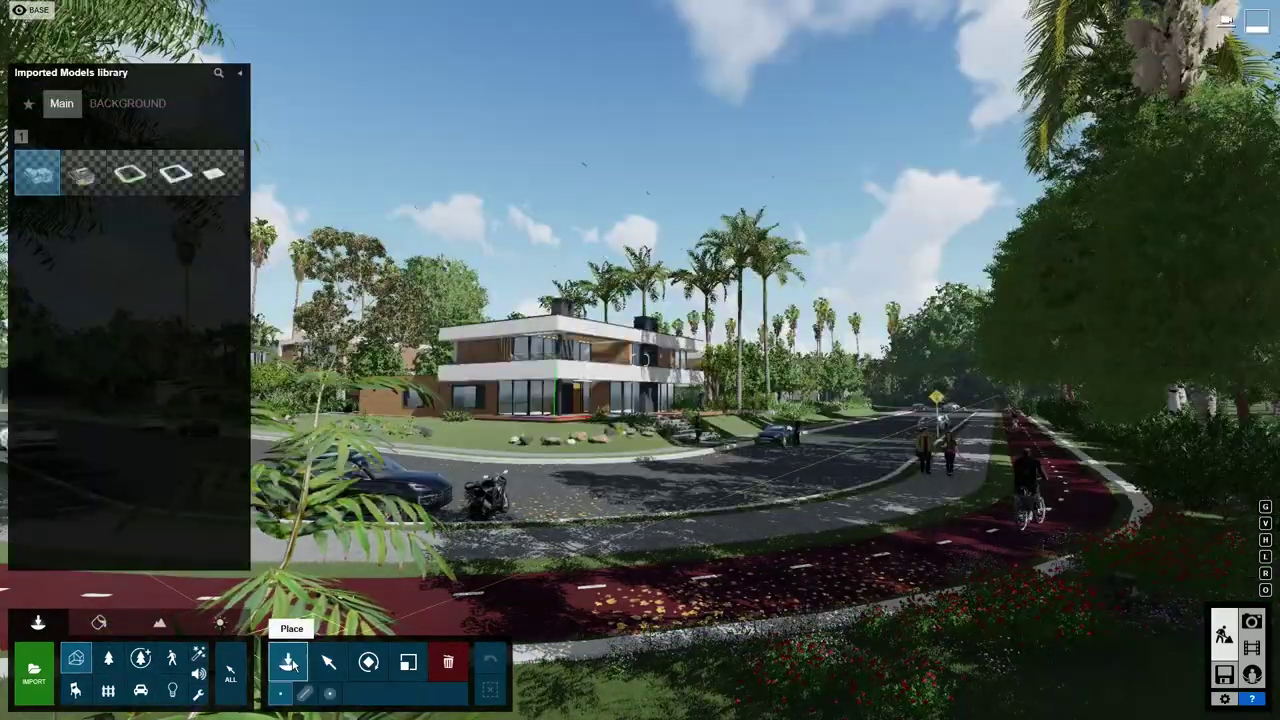
mouse_move(140, 179)
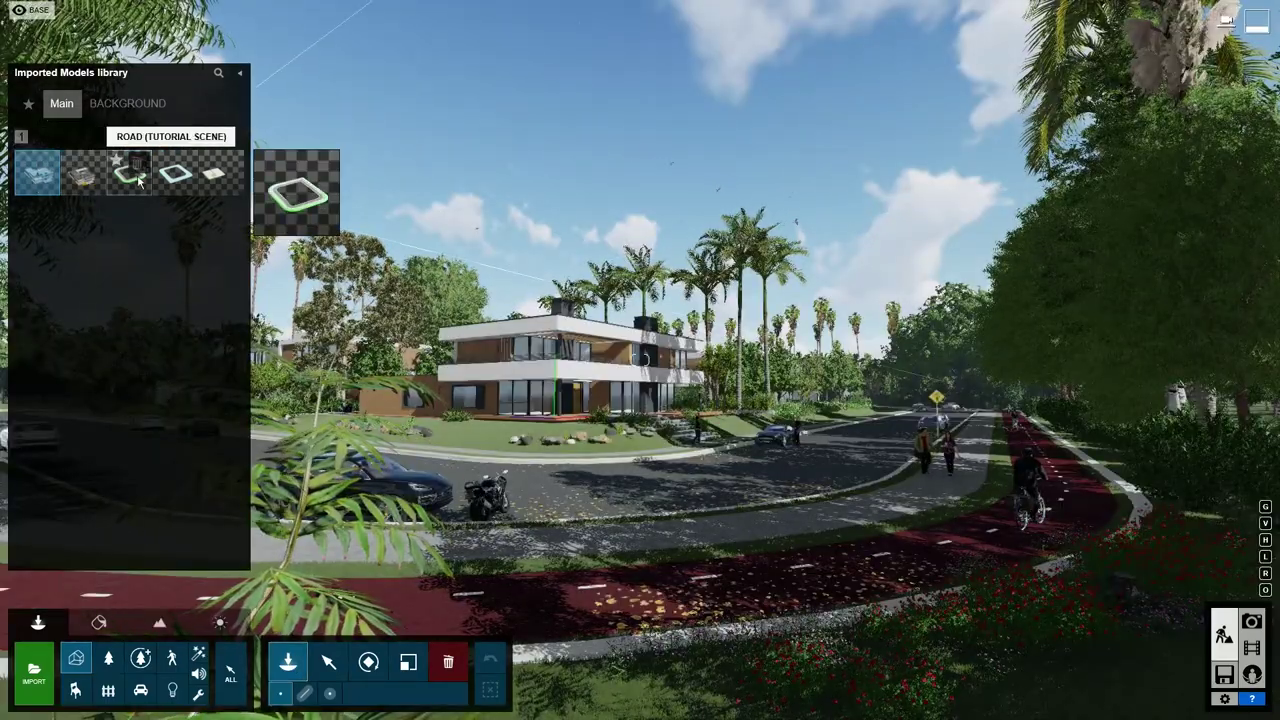
scroll(563, 490, up, 5)
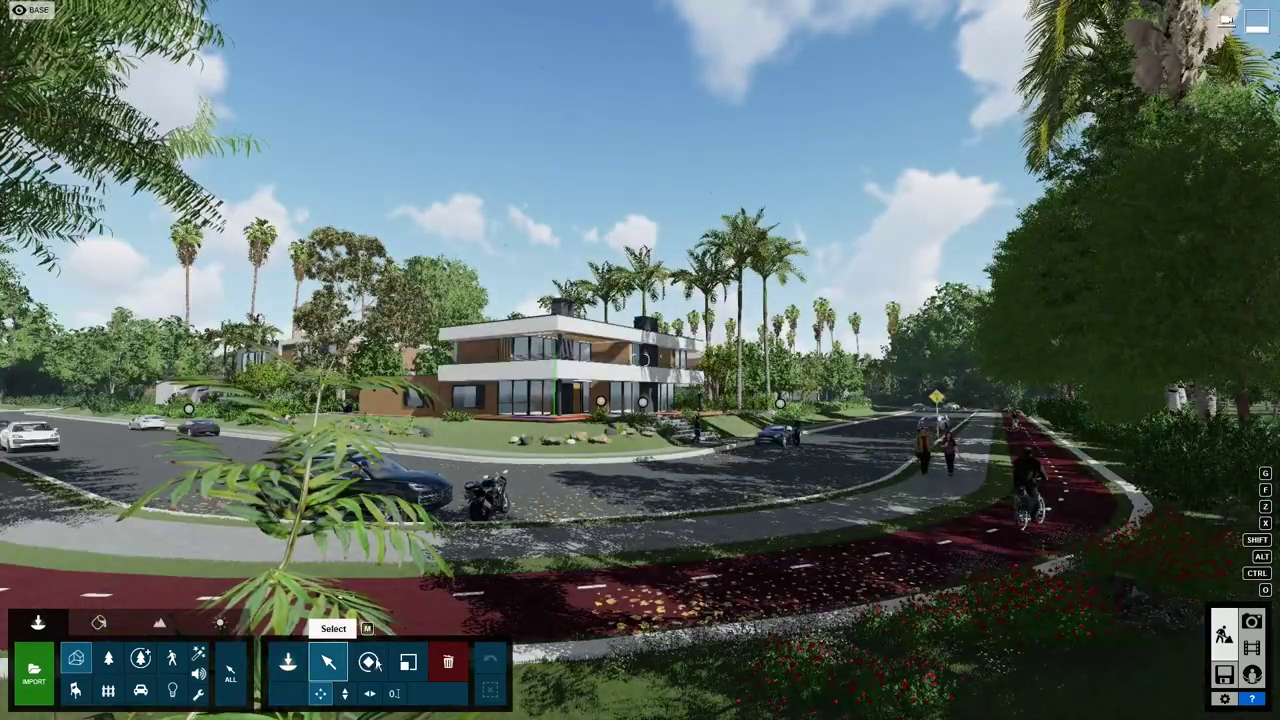
click(328, 661)
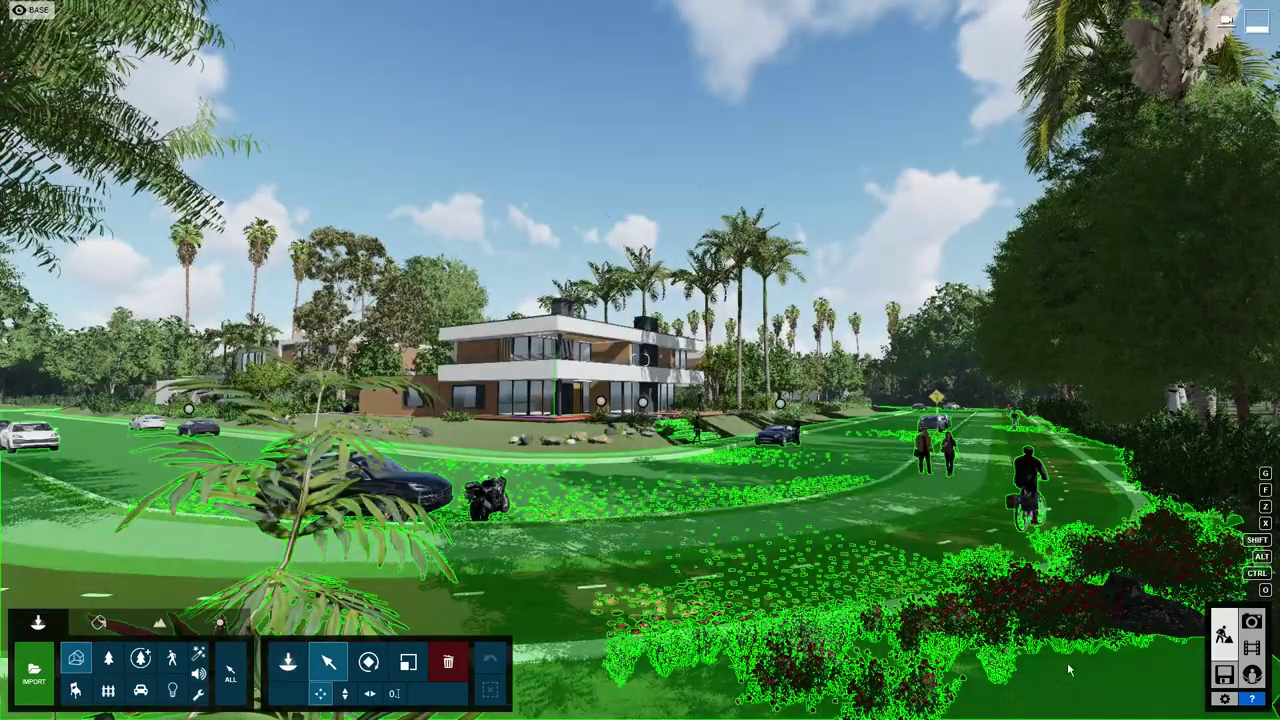
- Create a new project from the plain flat grass template without selecting a model
click(1228, 676)
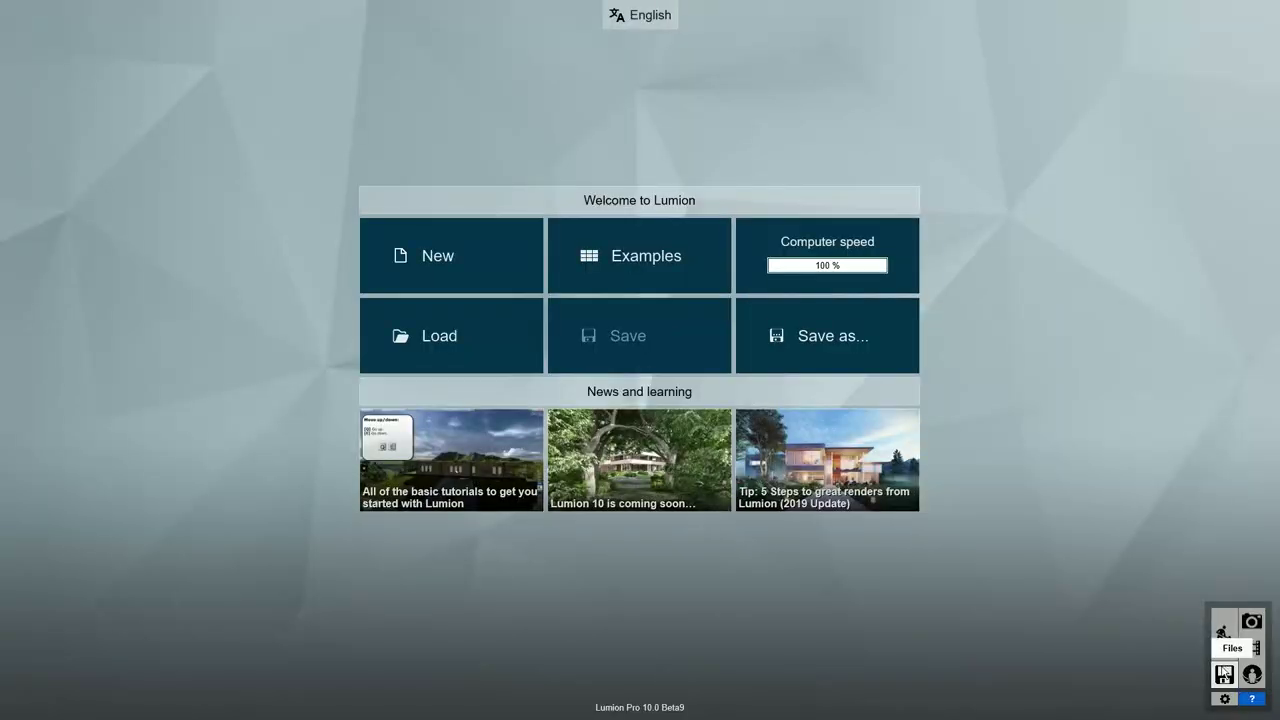
click(516, 268)
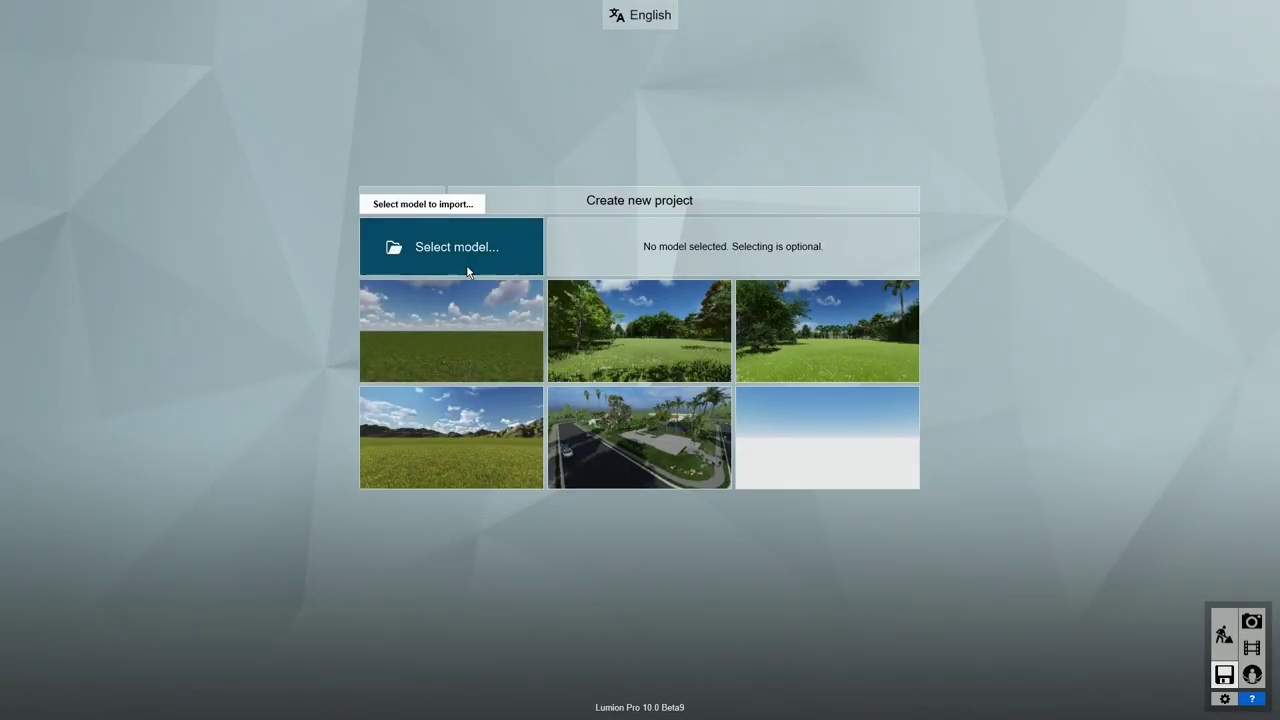
click(499, 332)
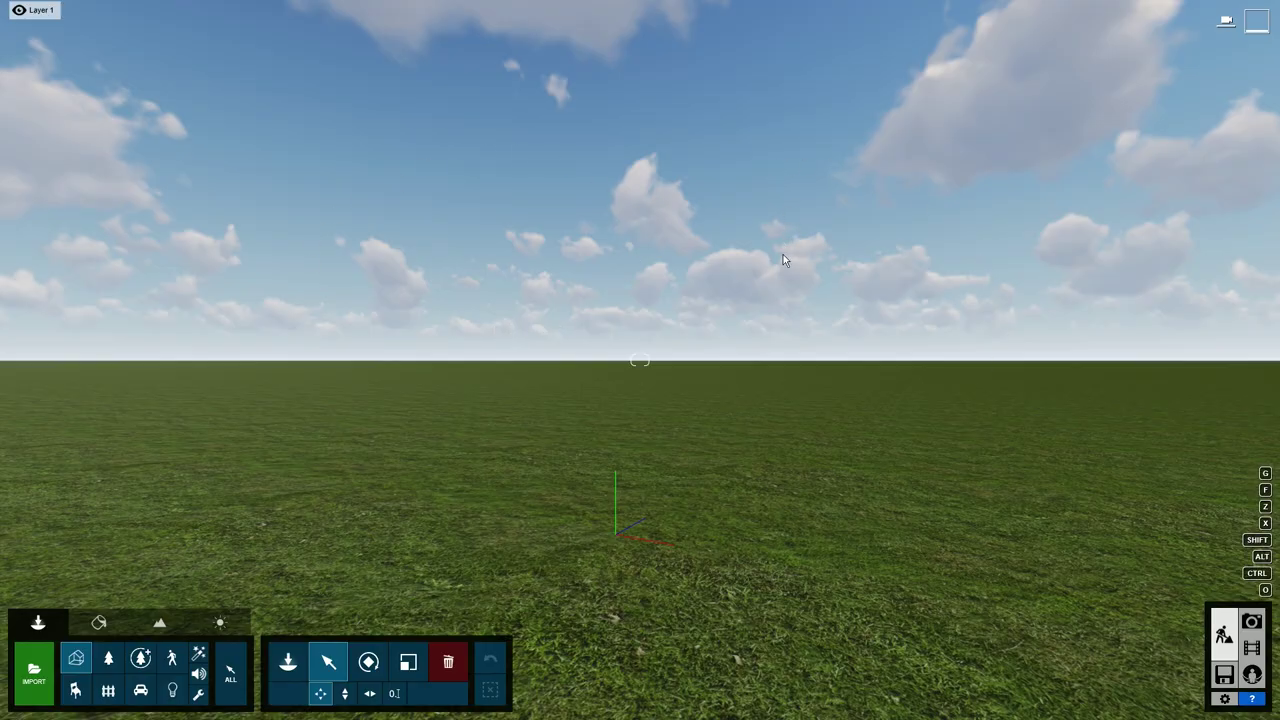
- Switch on OpenStreetMap for the landscape and open the map for choosing its location
click(170, 624)
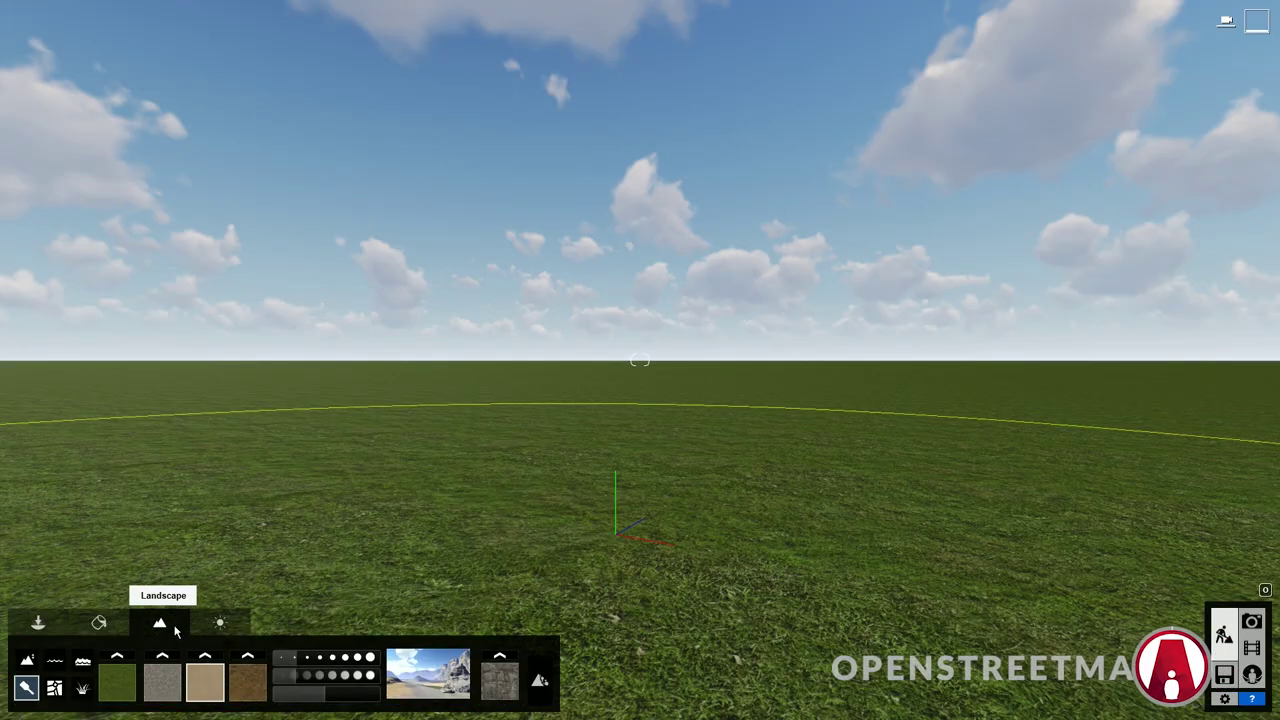
click(54, 688)
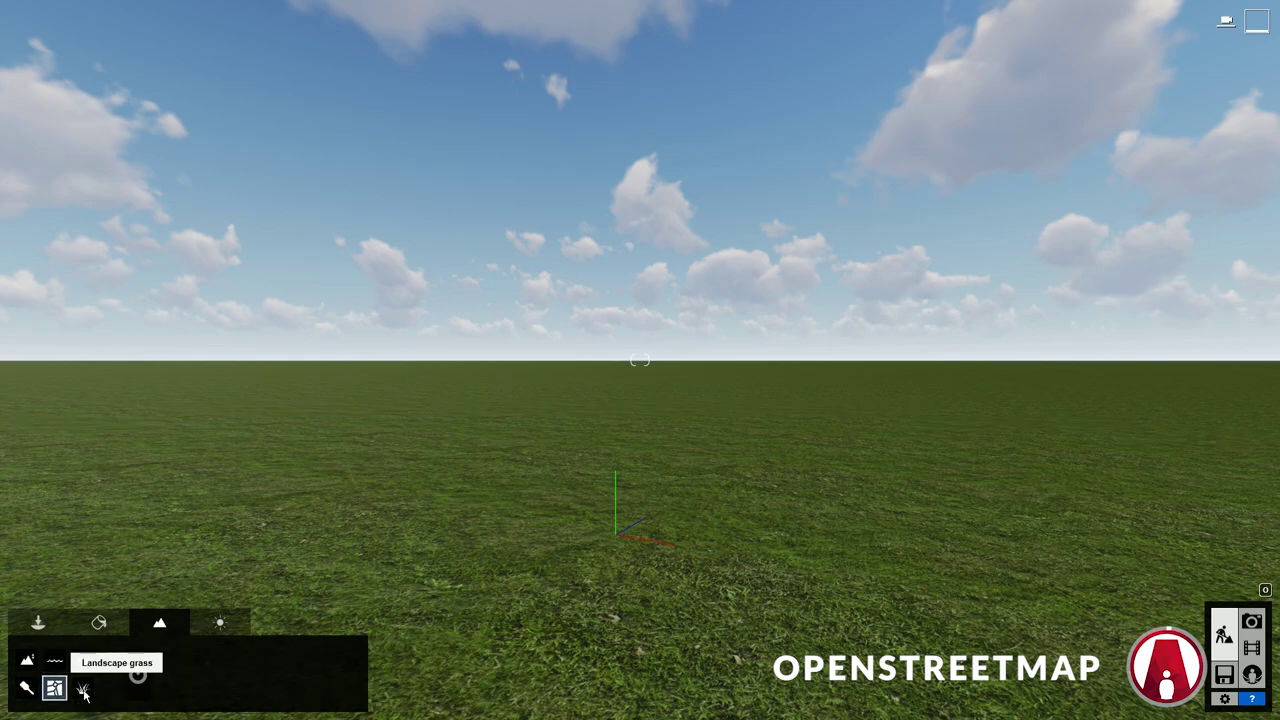
click(138, 677)
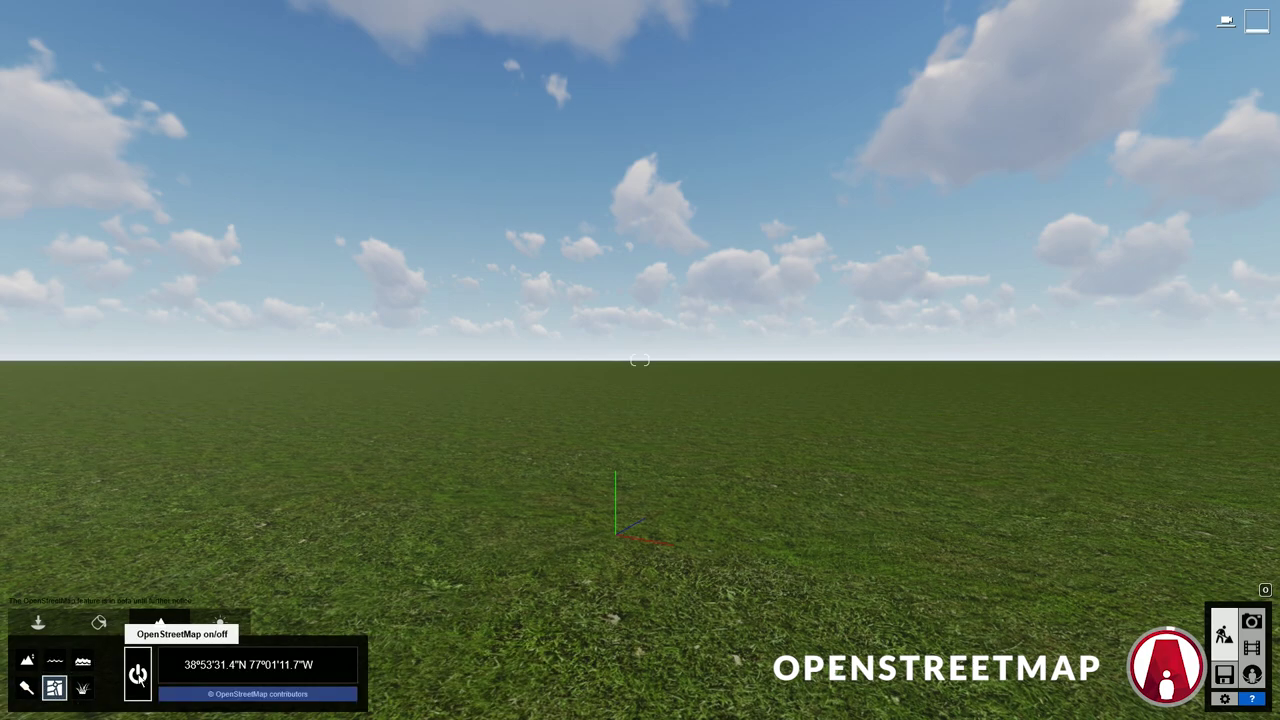
click(306, 674)
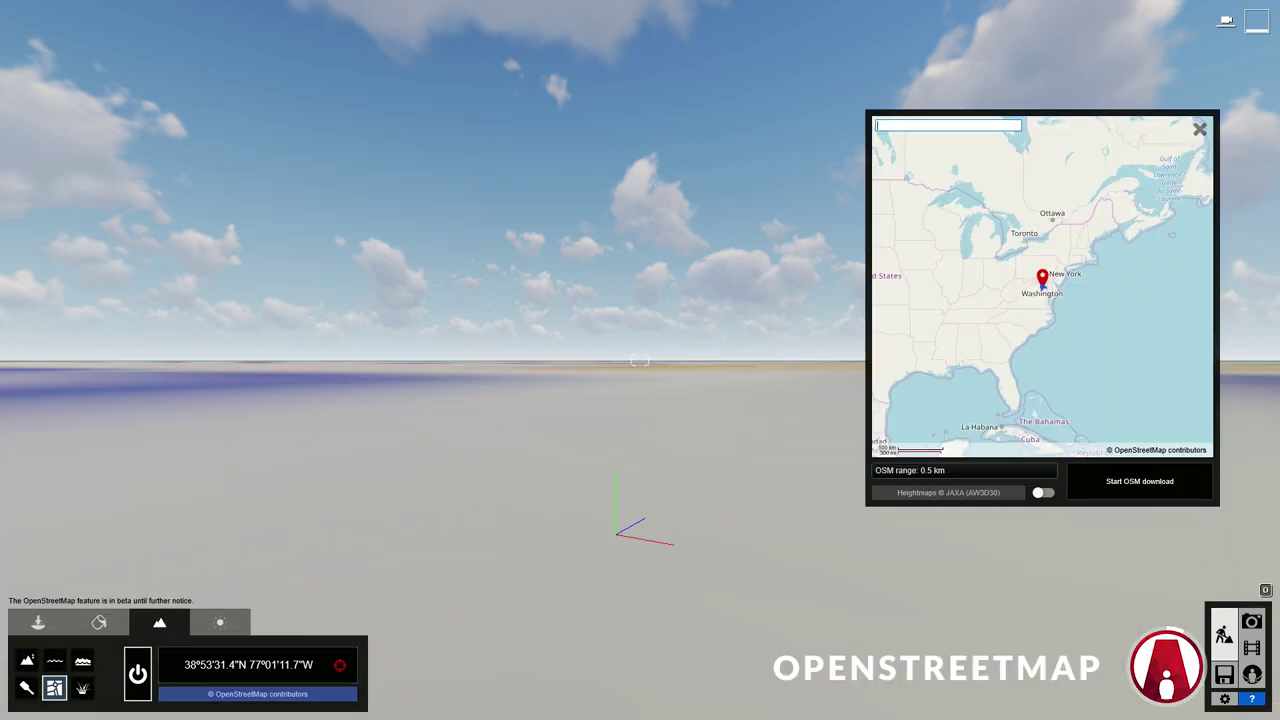
- Examine the OpenStreetMap preview on the ground around the scene origin from higher and wider viewpoints
middle_drag(616, 535, 616, 560)
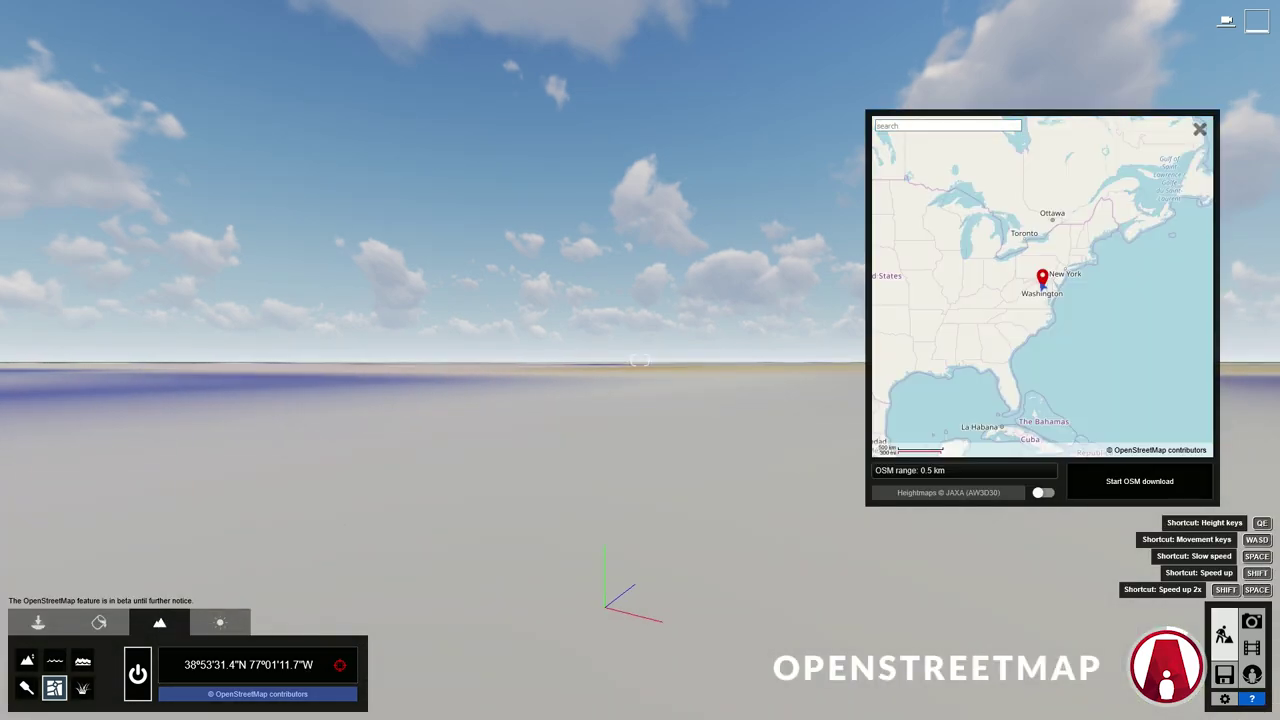
key(a)
key(q)
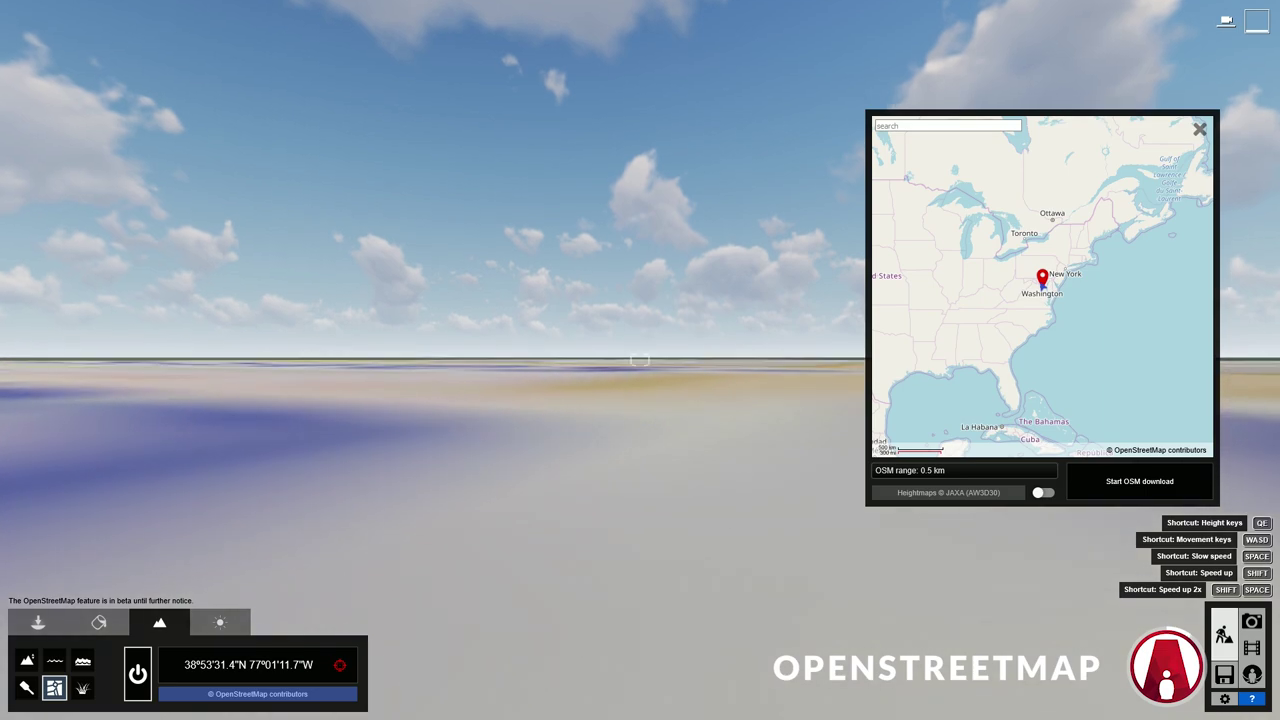
right_drag(362, 606, 362, 718)
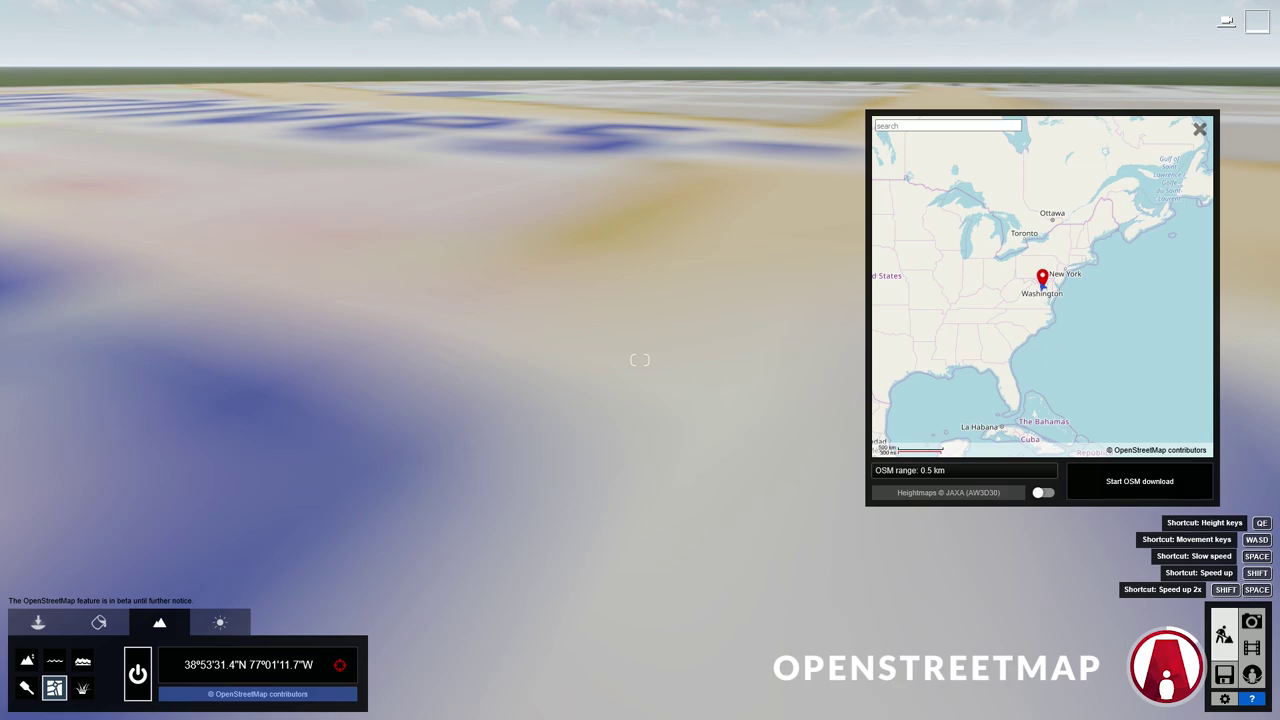
key(s)
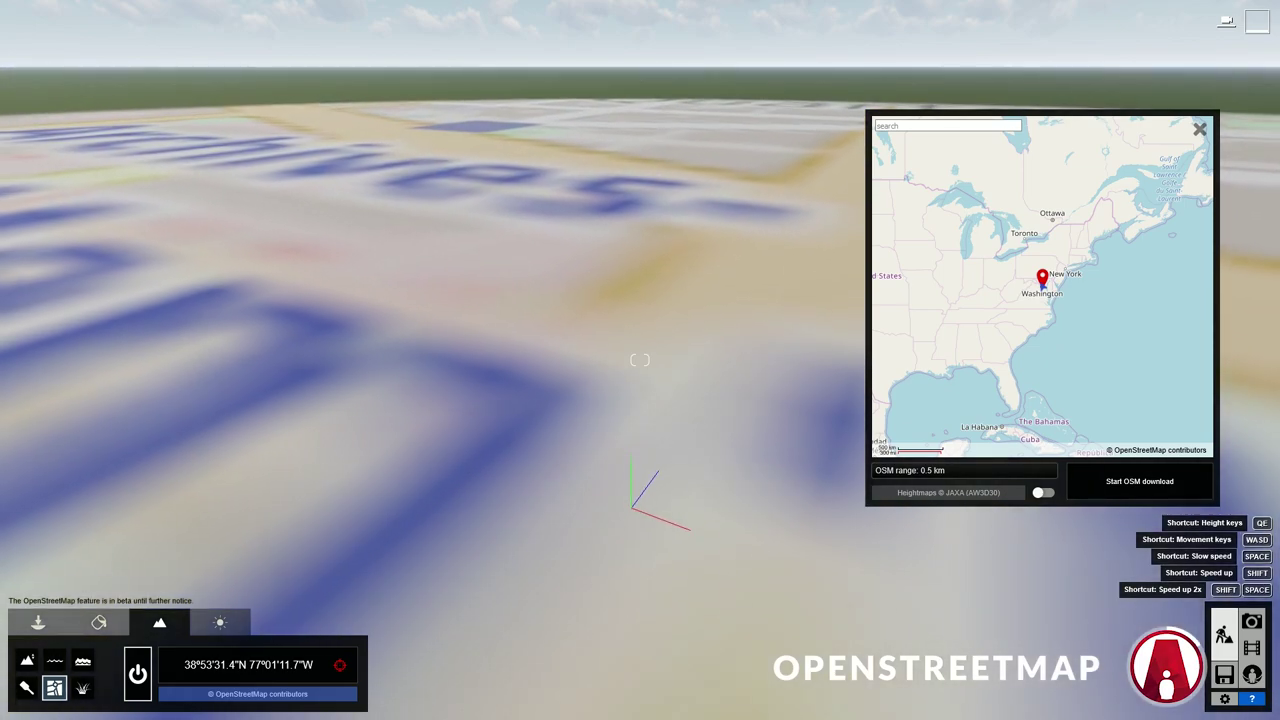
key(s)
key(s)
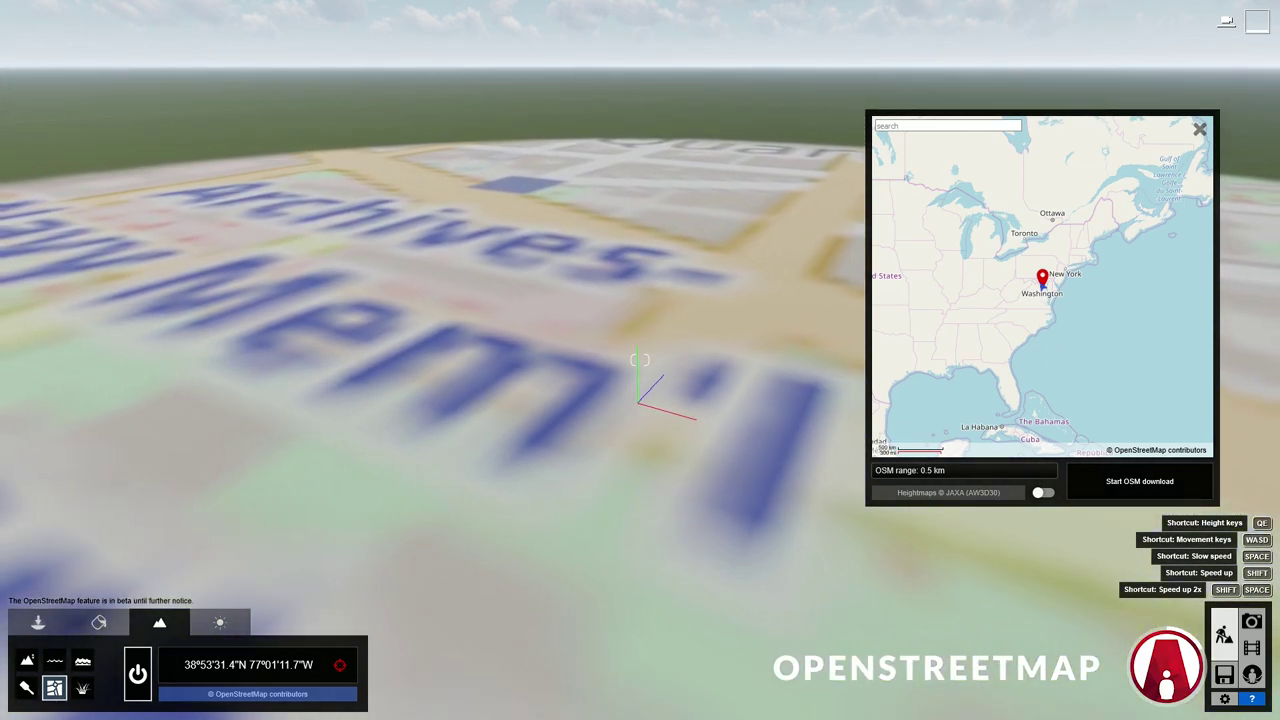
right_drag(640, 360, 660, 421)
right_drag(640, 360, 807, 350)
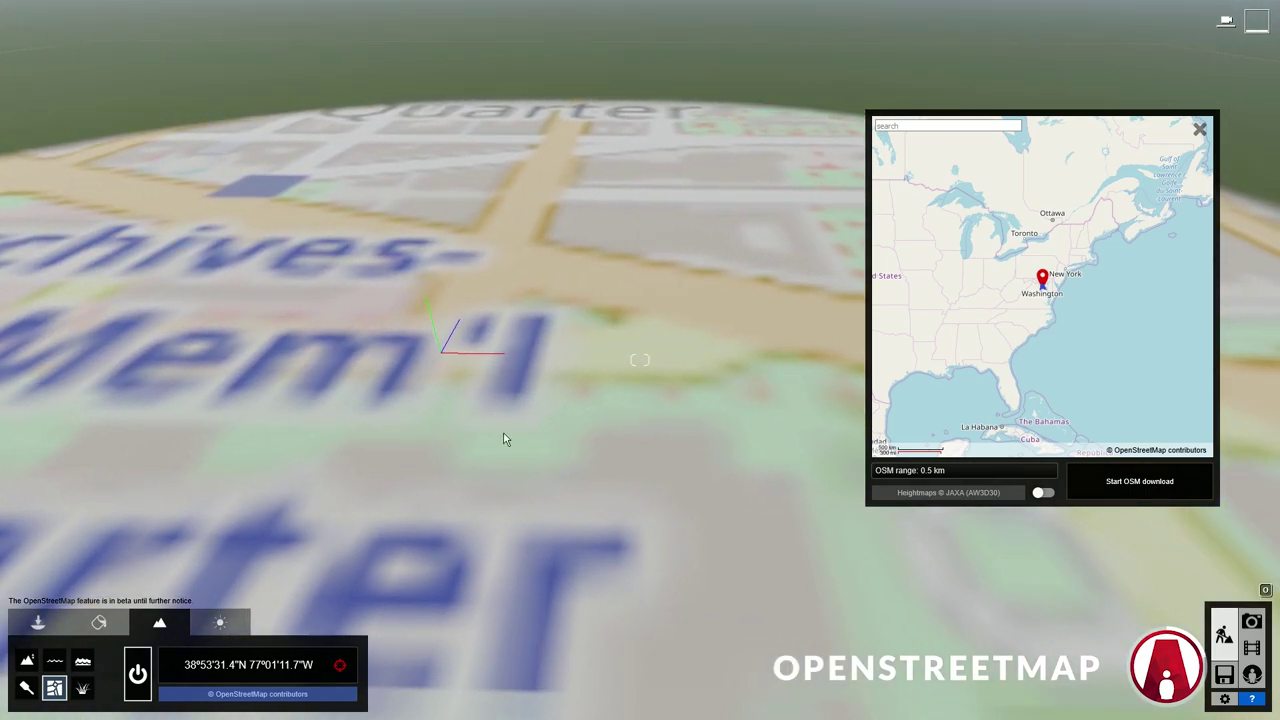
- Place the location marker by hand near New York and move it southwest to 39°58'26.1"N 74°28'55.5"W
mouse_move(966, 325)
mouse_down()
mouse_move(1110, 312)
mouse_move(982, 300)
mouse_move(938, 311)
mouse_up()
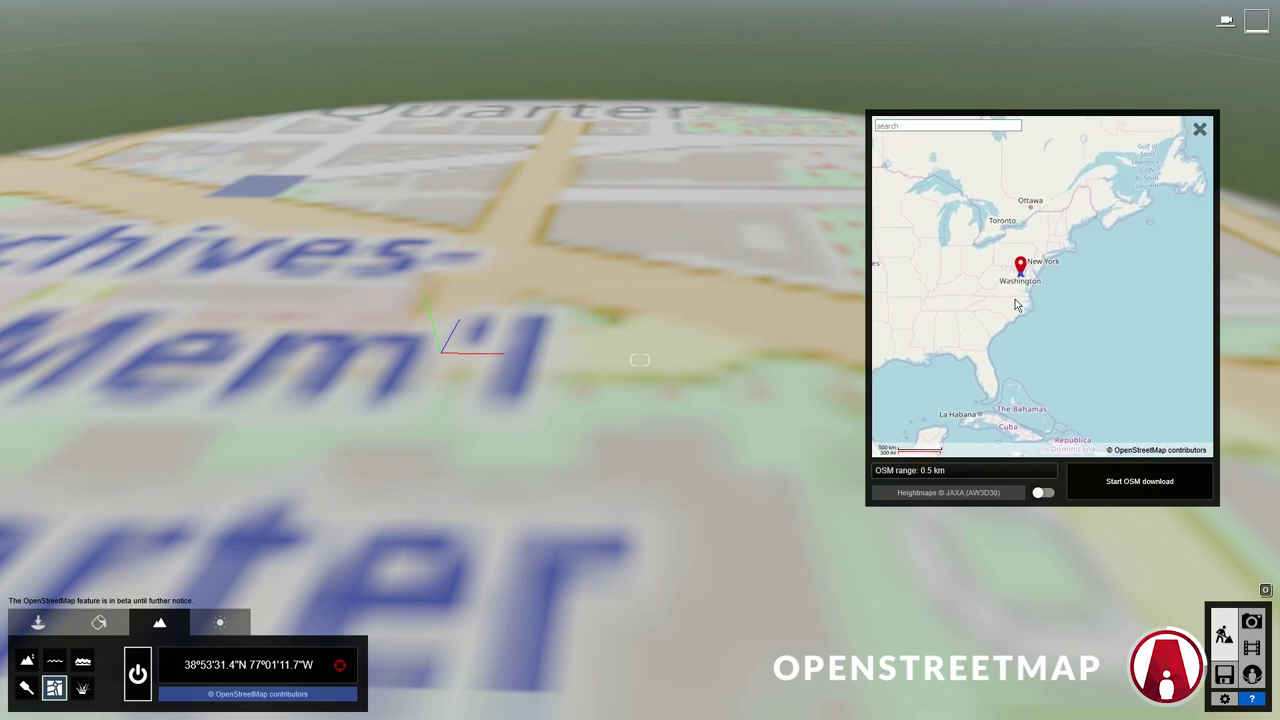
scroll(1042, 276, up, 4)
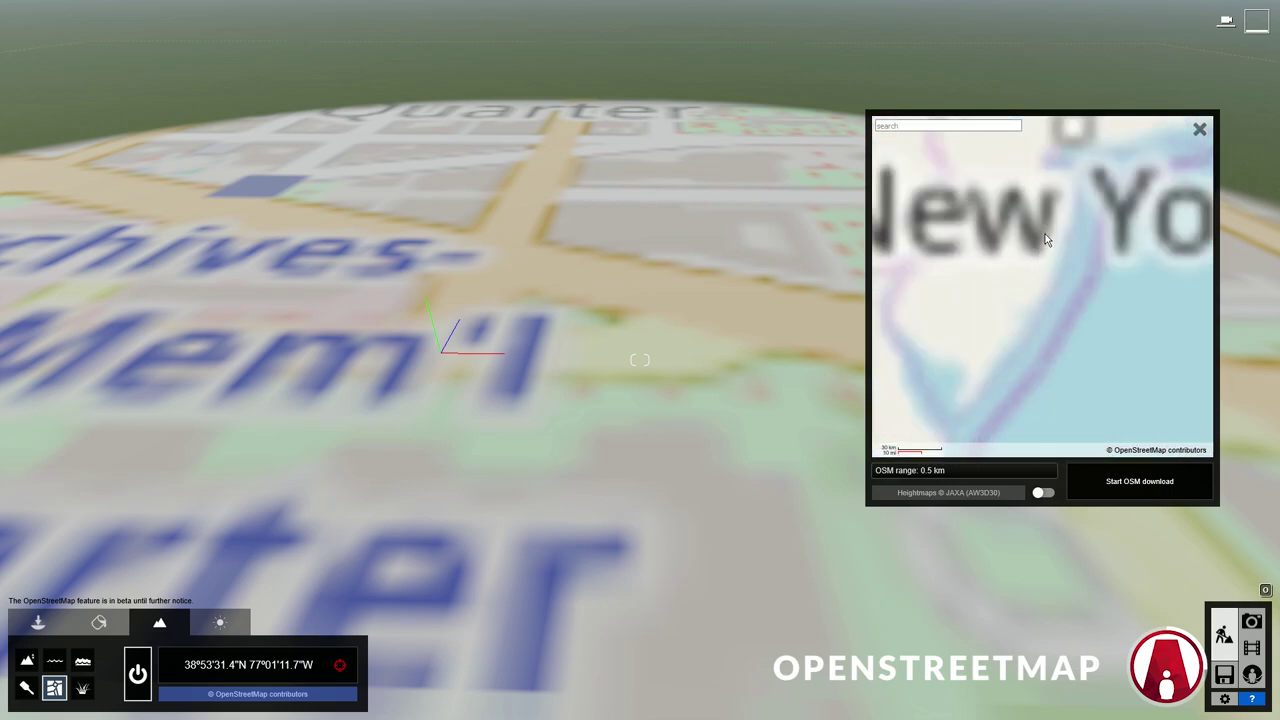
click(1072, 129)
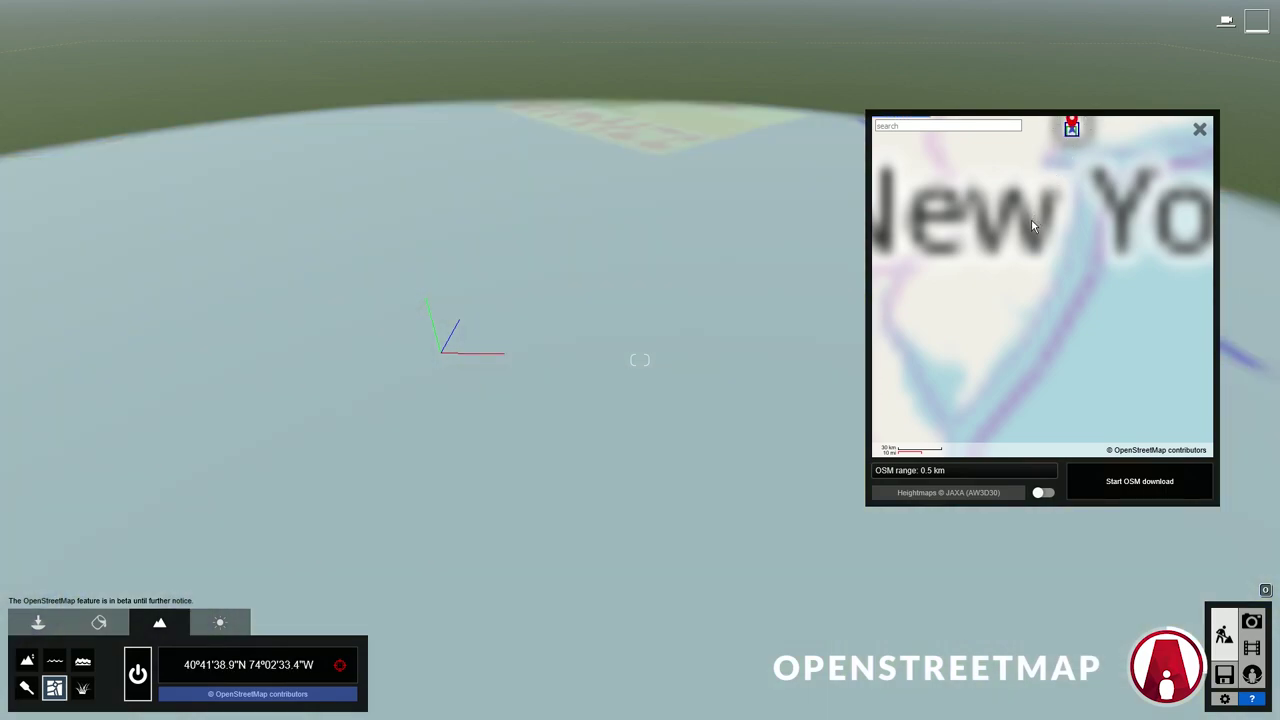
click(1019, 250)
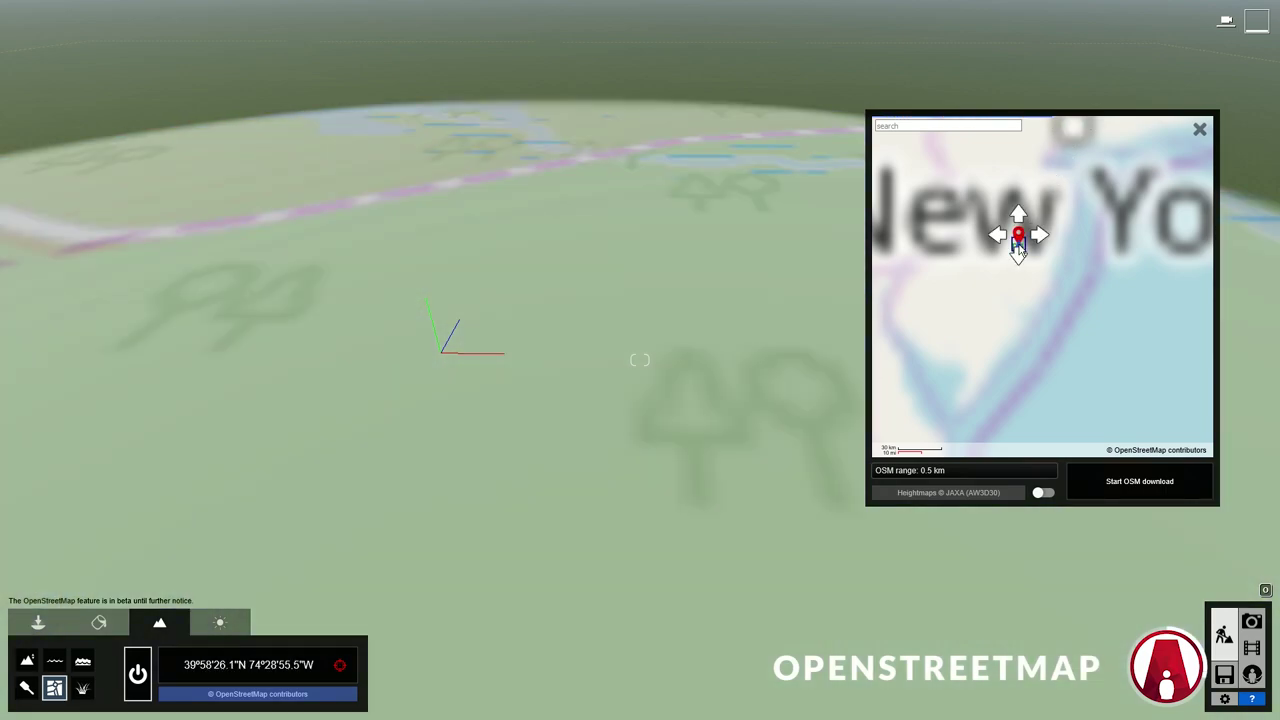
- Search the map for the site's street address in the Netherlands and set the location to the exact match
click(914, 127)
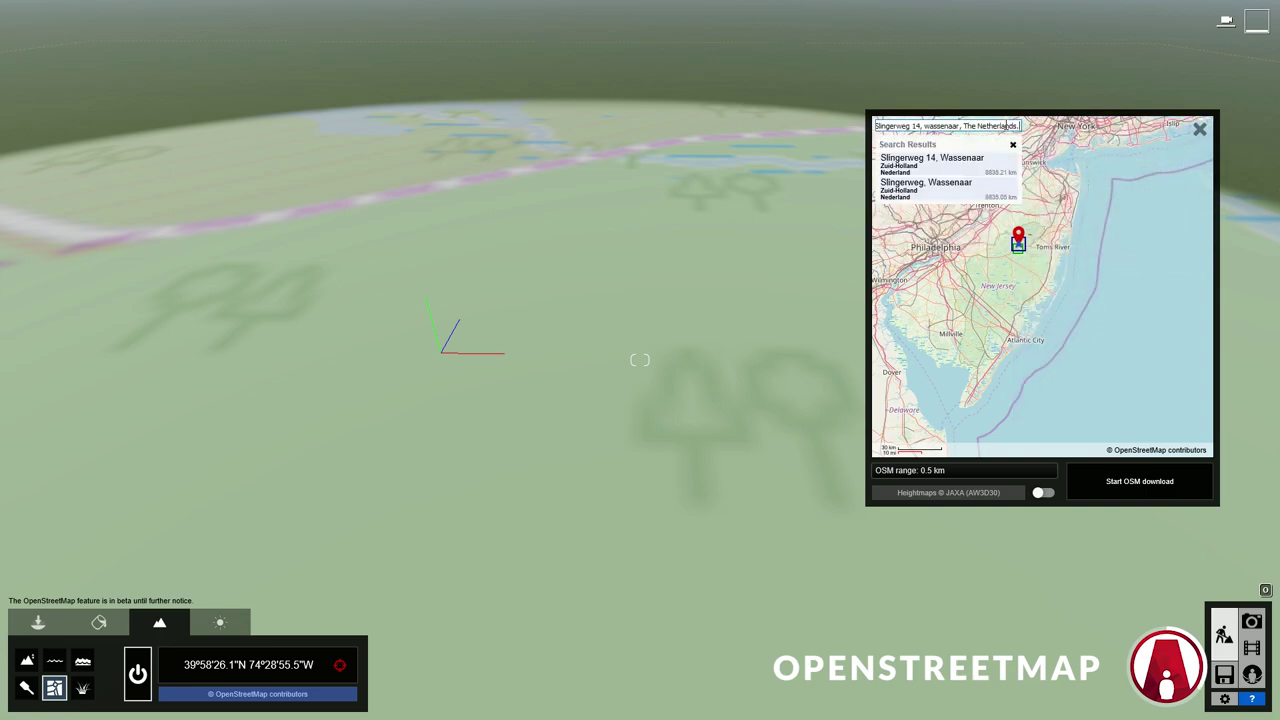
click(1005, 162)
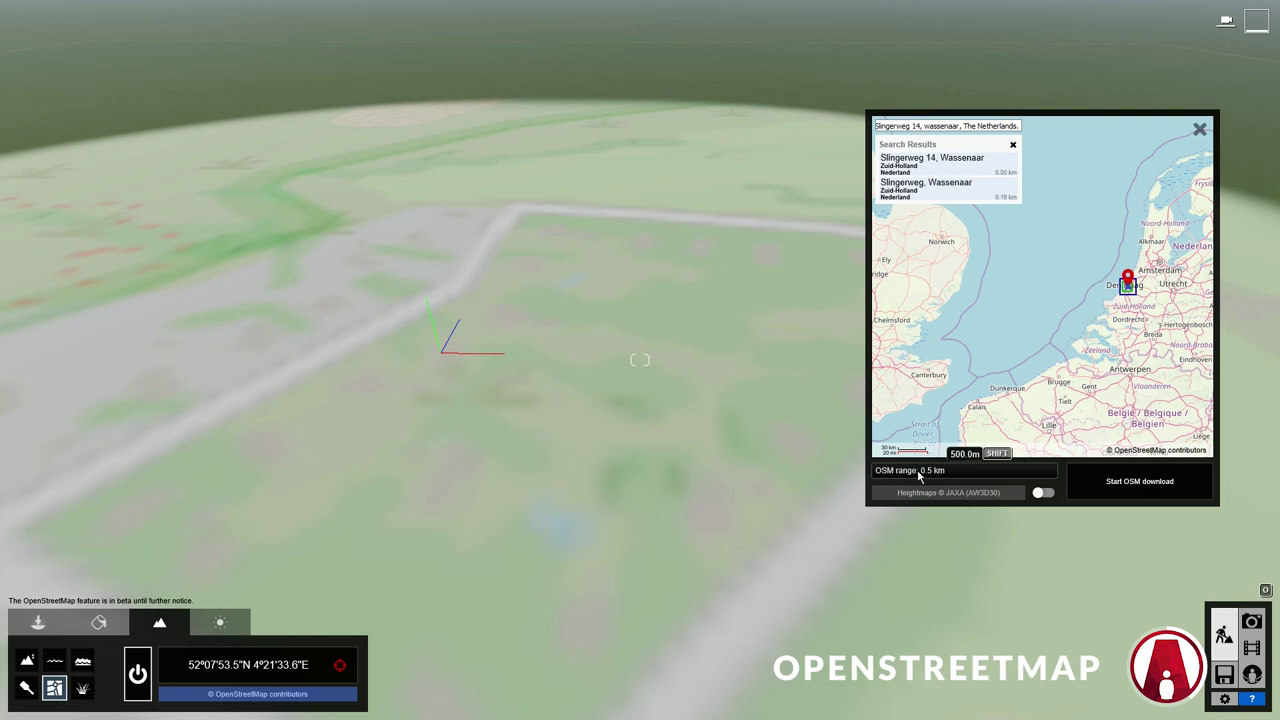
- Download the OpenStreetMap data for the chosen site with a 0.5 km range and heightmaps enabled
mouse_move(881, 472)
mouse_down()
mouse_move(957, 485)
mouse_move(860, 480)
mouse_up()
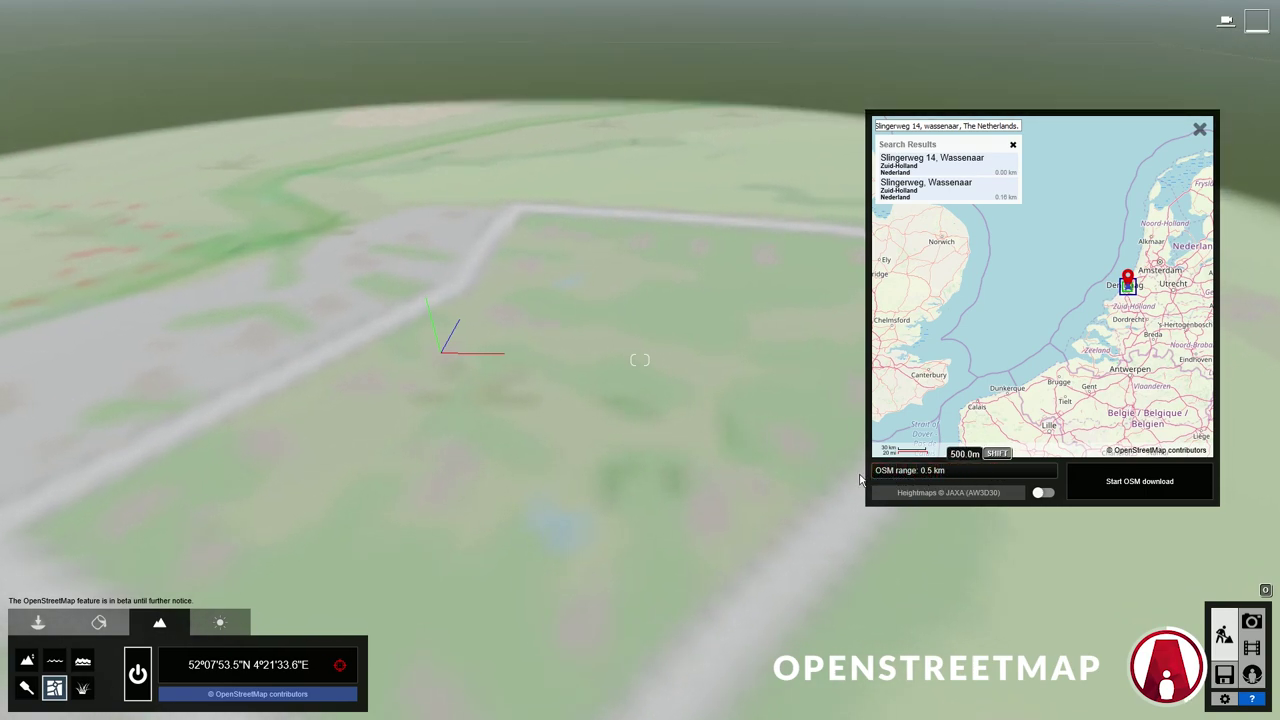
right_drag(640, 360, 490, 185)
click(1047, 492)
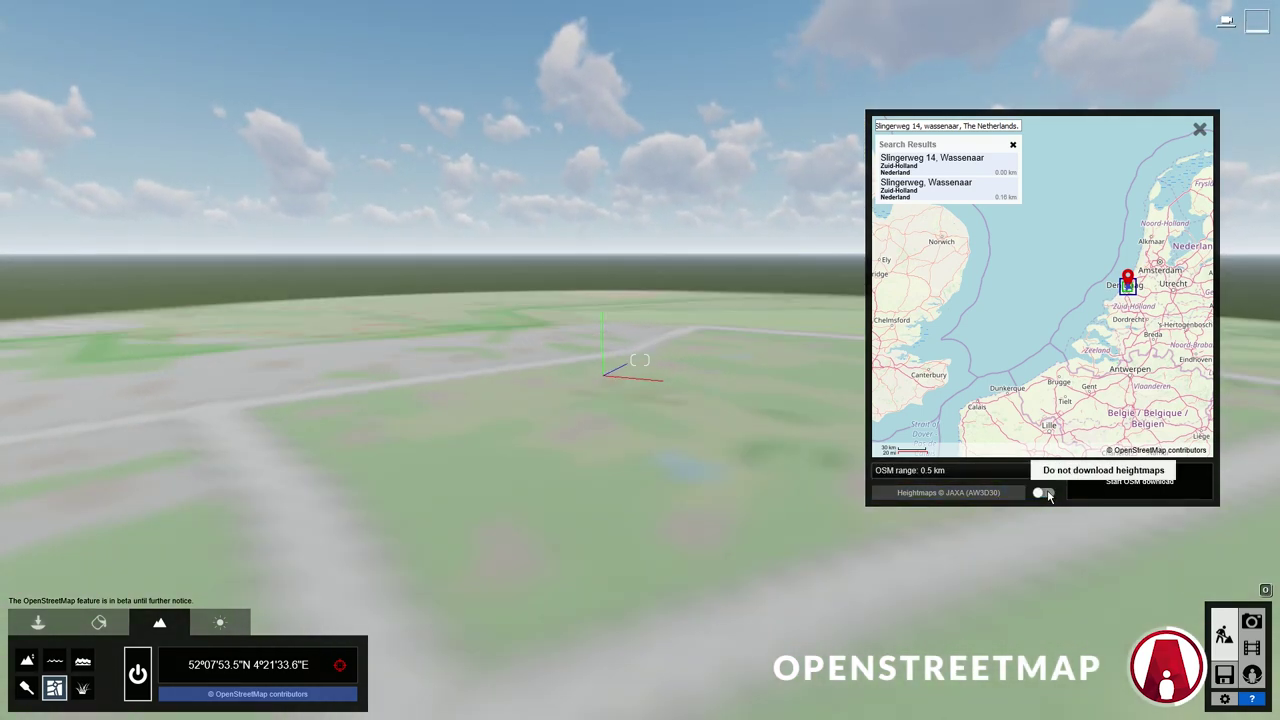
click(1047, 492)
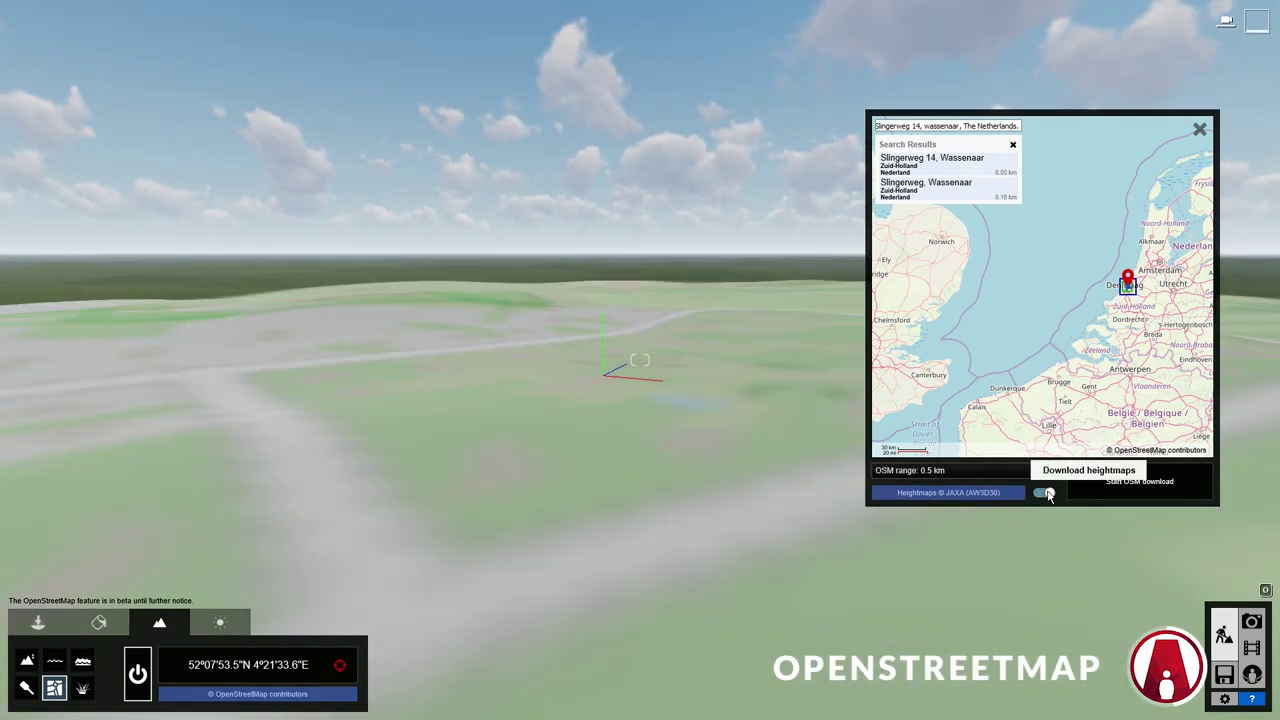
click(1140, 482)
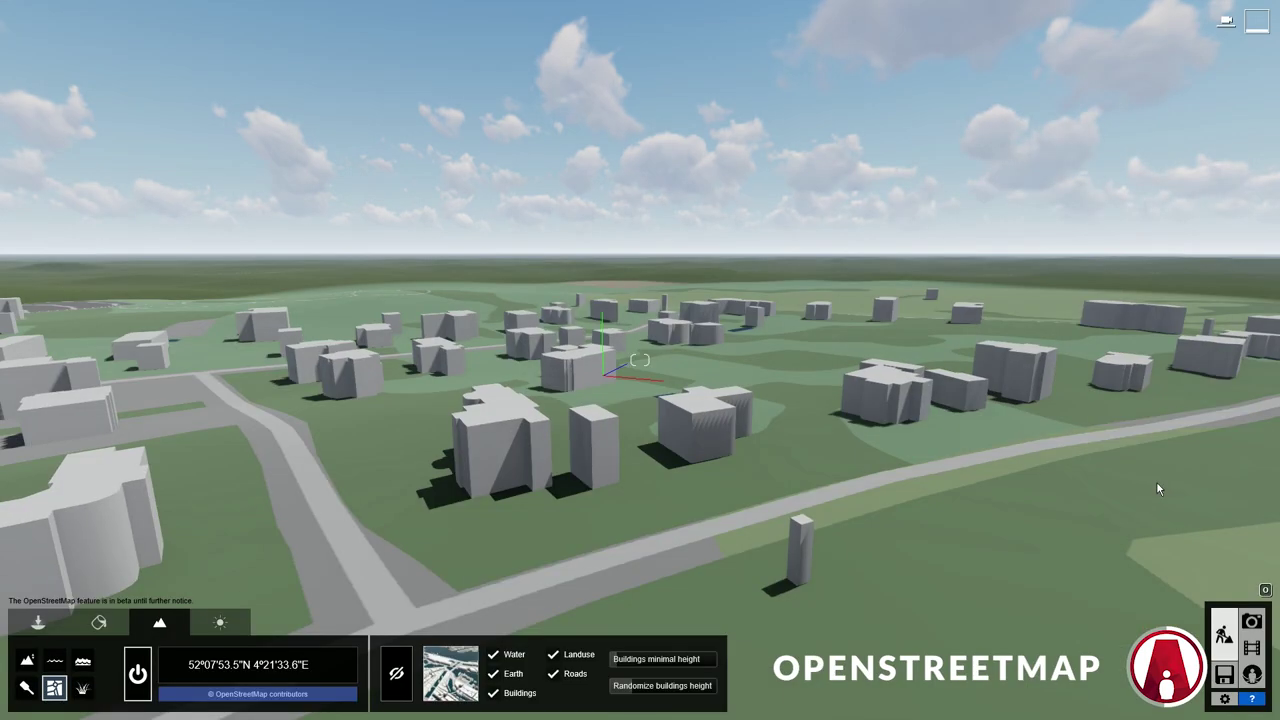
- Inspect the downloaded buildings, roads and terrain around the scene origin from several viewpoints
key(w)
right_drag(969, 420, 914, 383)
key(q)
right_drag(640, 360, 330, 550)
right_drag(930, 435, 949, 378)
key(e)
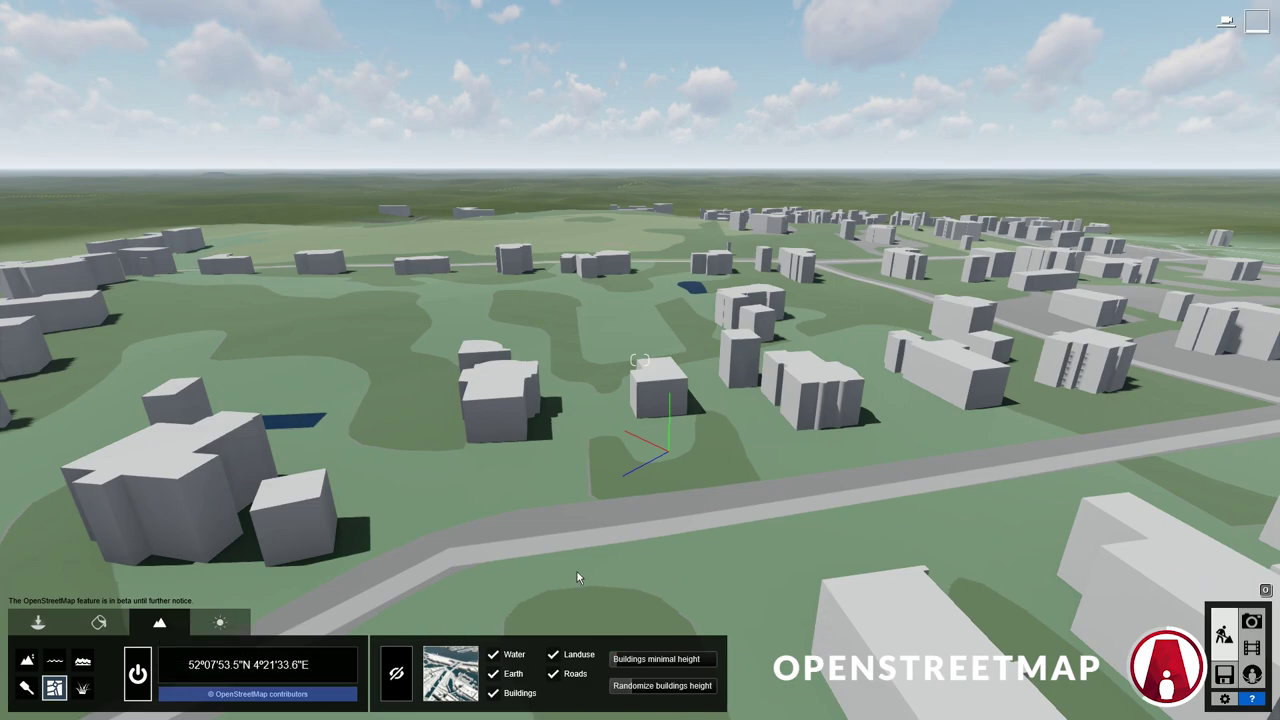
- Preview the alternative colour styles for the OpenStreetMap buildings and restore the white style
click(453, 680)
click(463, 606)
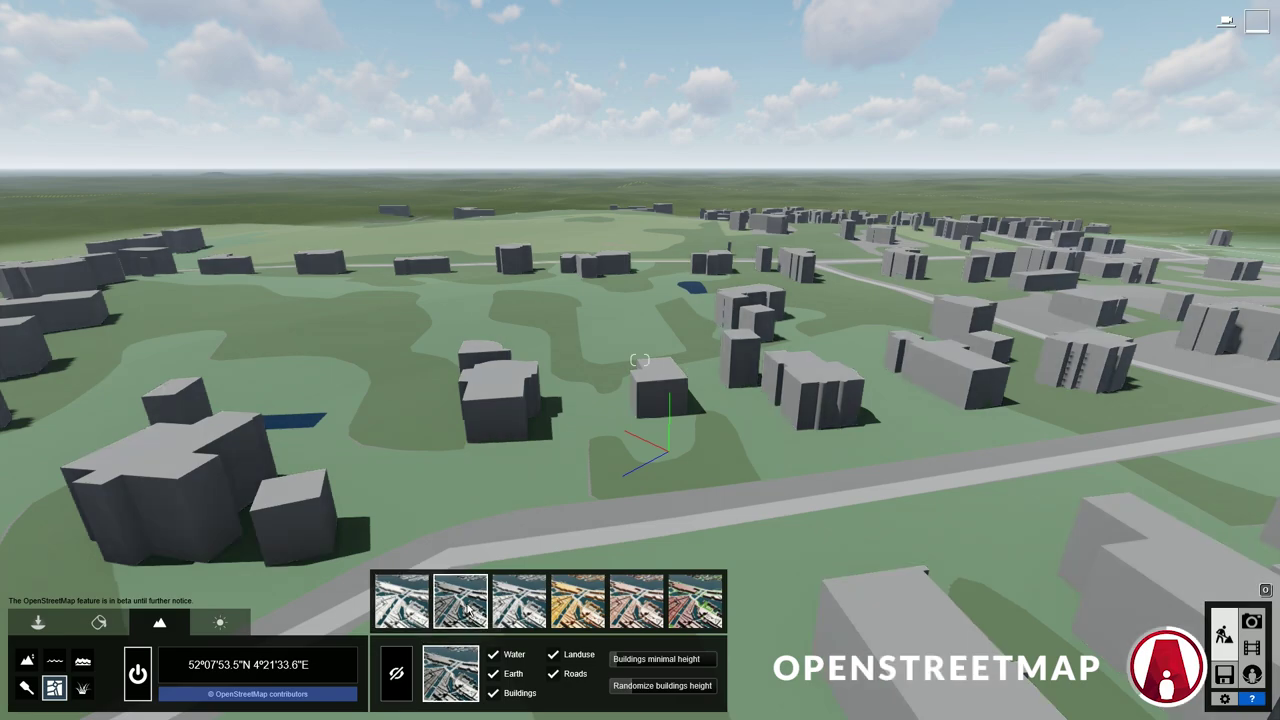
click(527, 614)
click(587, 614)
click(640, 612)
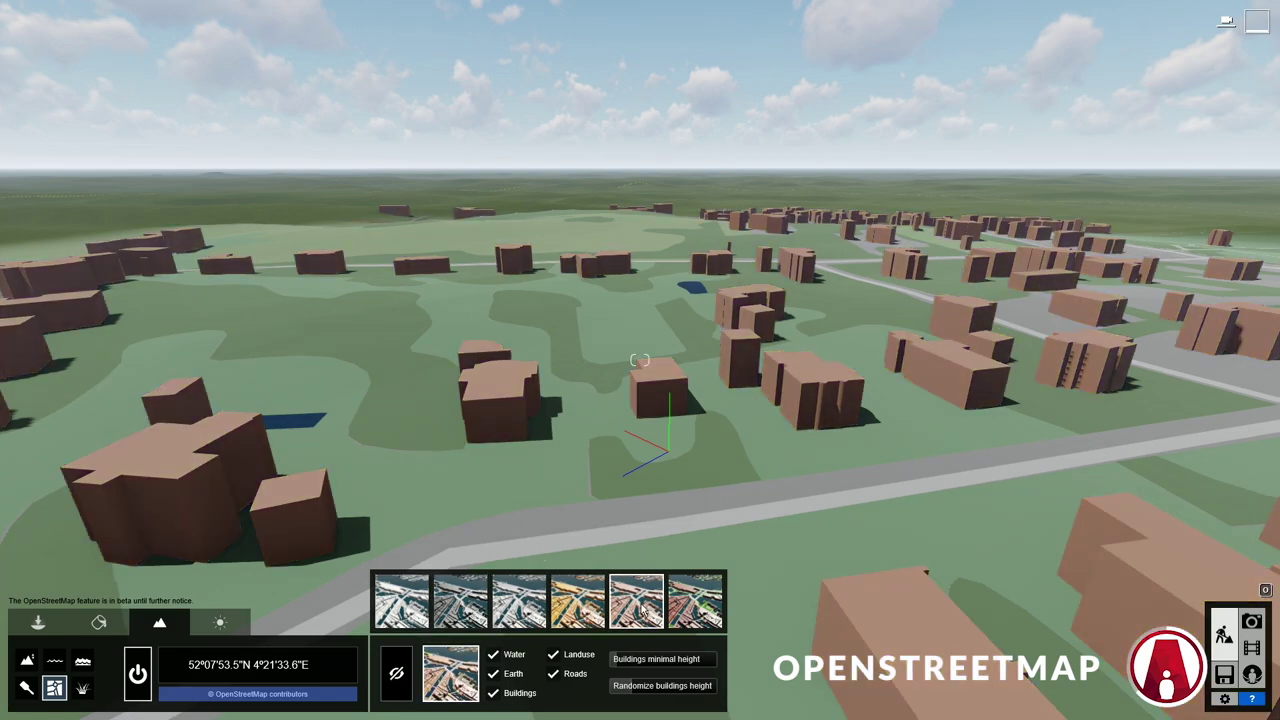
click(698, 606)
click(408, 612)
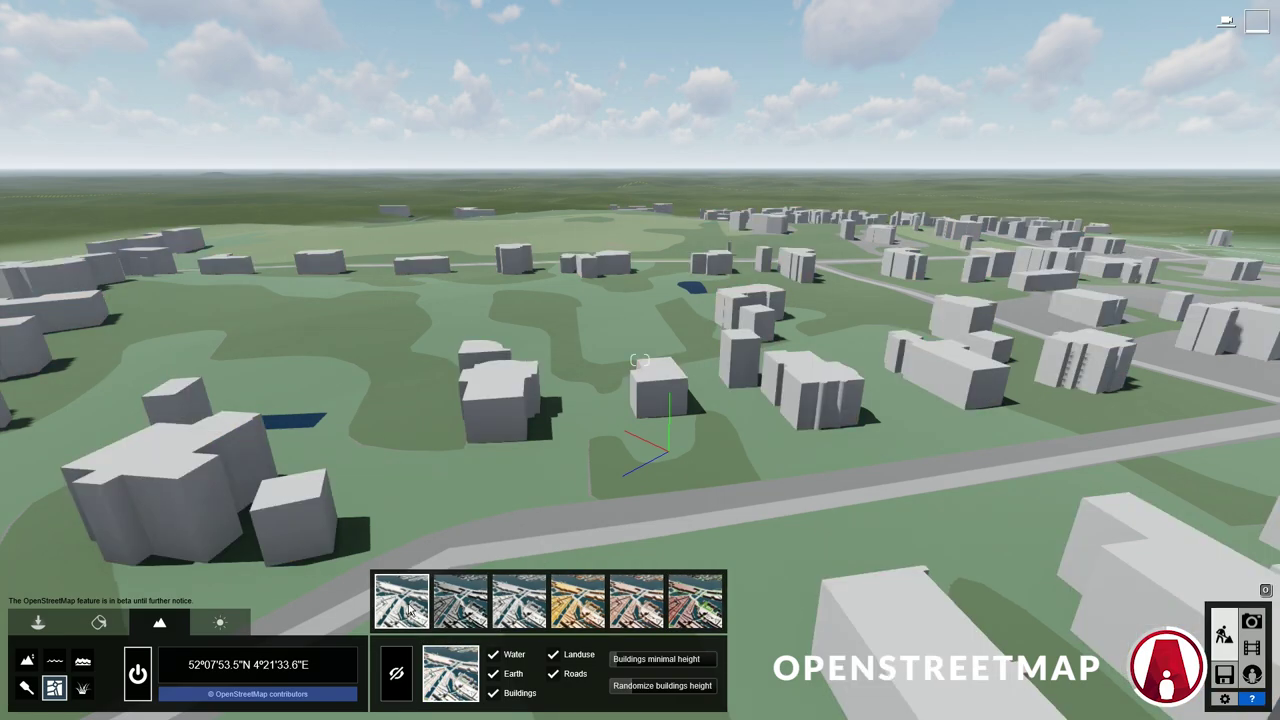
click(457, 676)
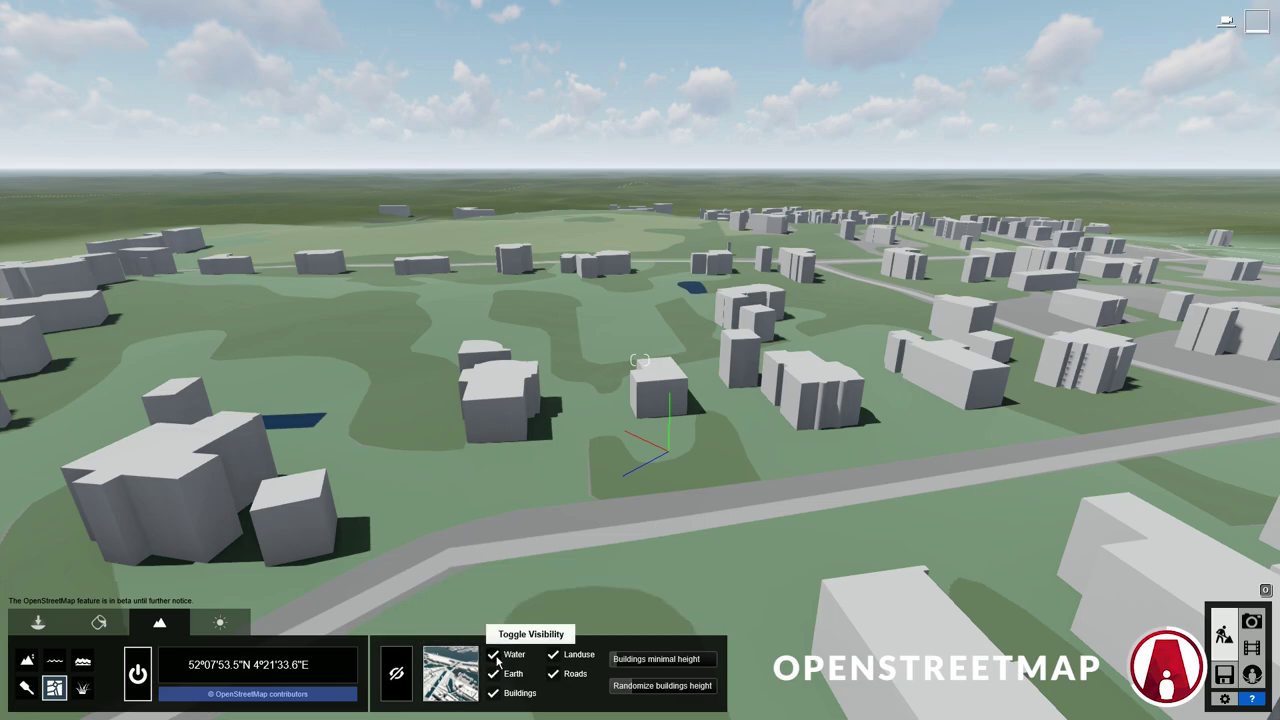
- Hide the water, earth, buildings, landuse and roads layers of the map and show them all again
click(493, 694)
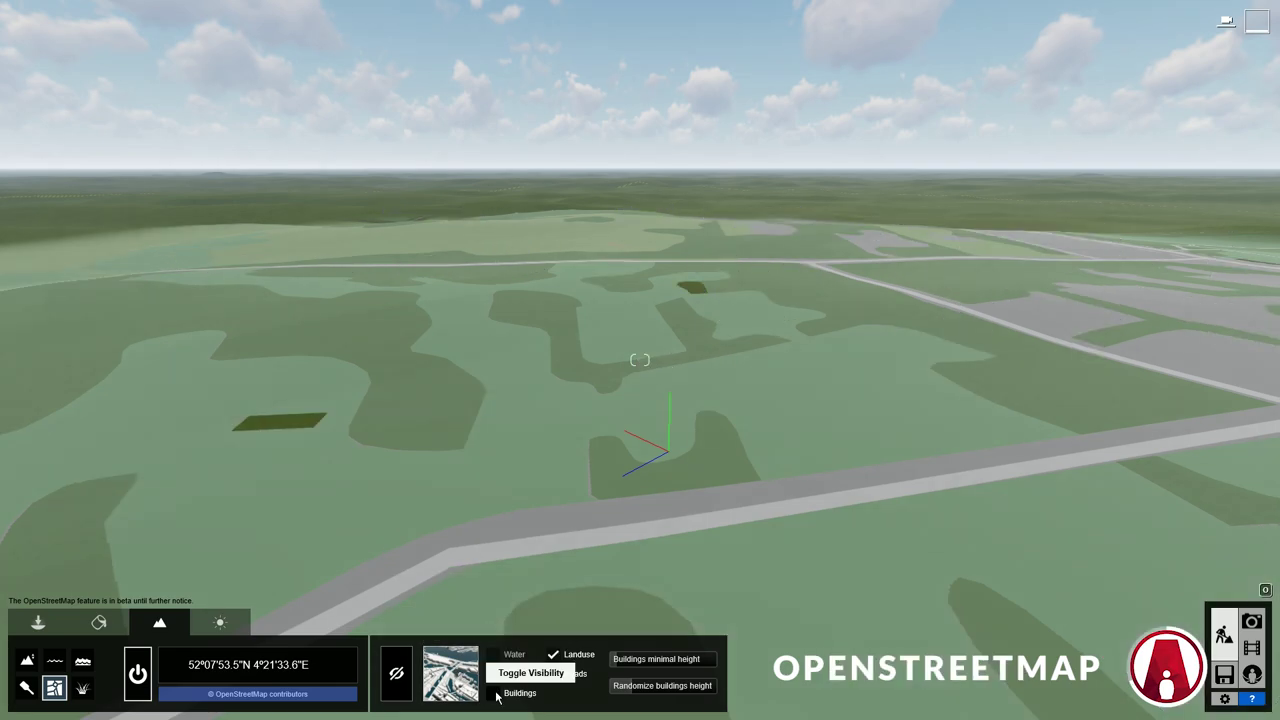
click(559, 652)
click(556, 673)
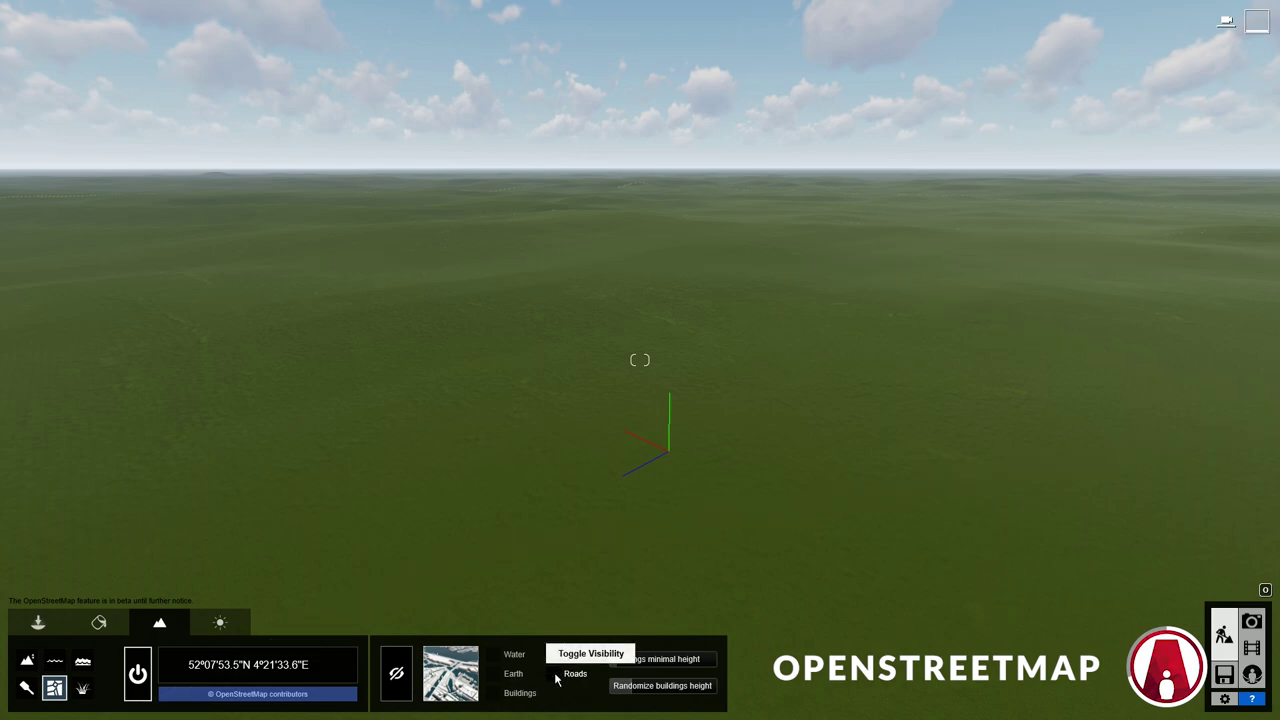
click(556, 673)
click(557, 656)
click(508, 686)
click(500, 656)
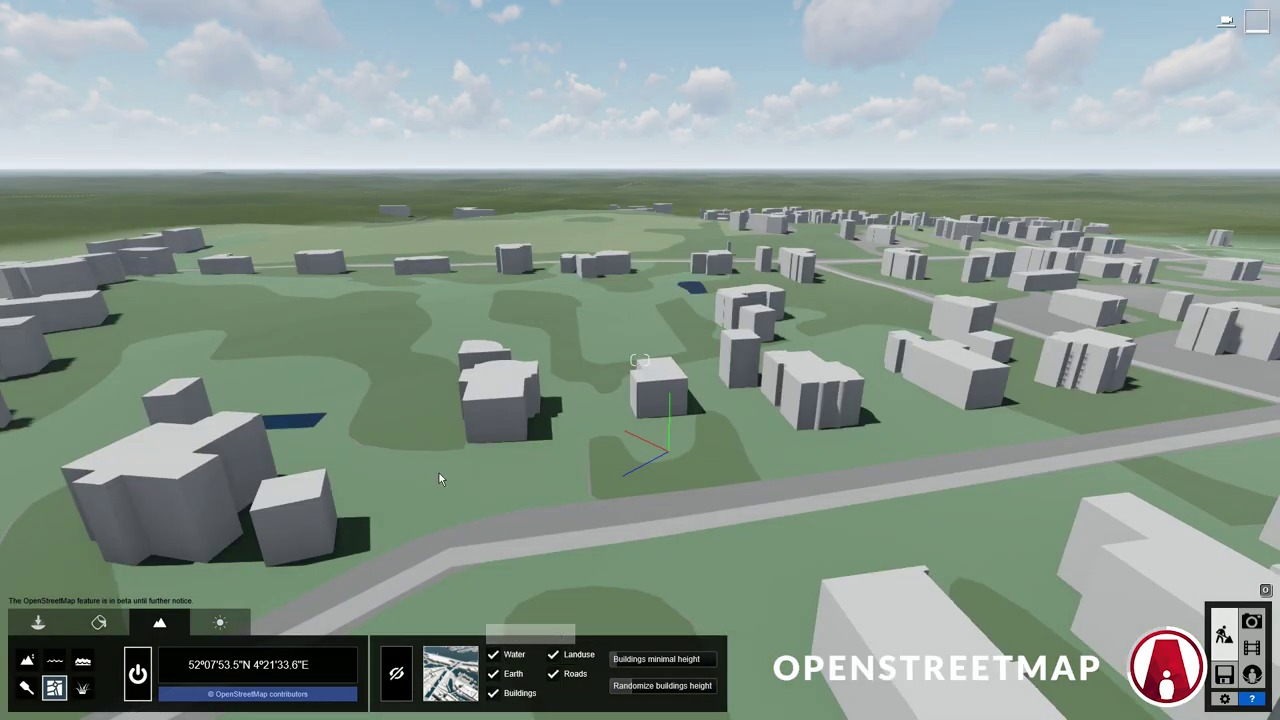
- Lower the buildings' minimal height to the lowest setting and raise the height randomization to about 23
right_drag(439, 473, 343, 398)
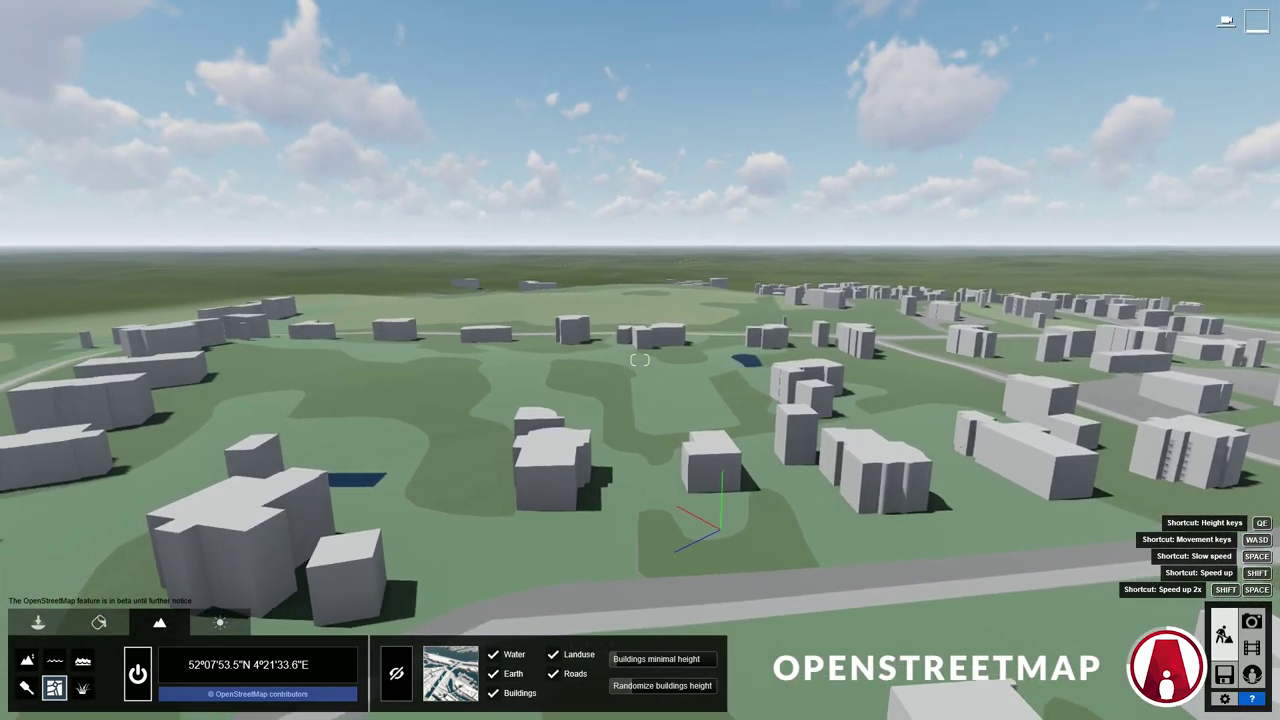
right_drag(450, 452, 439, 478)
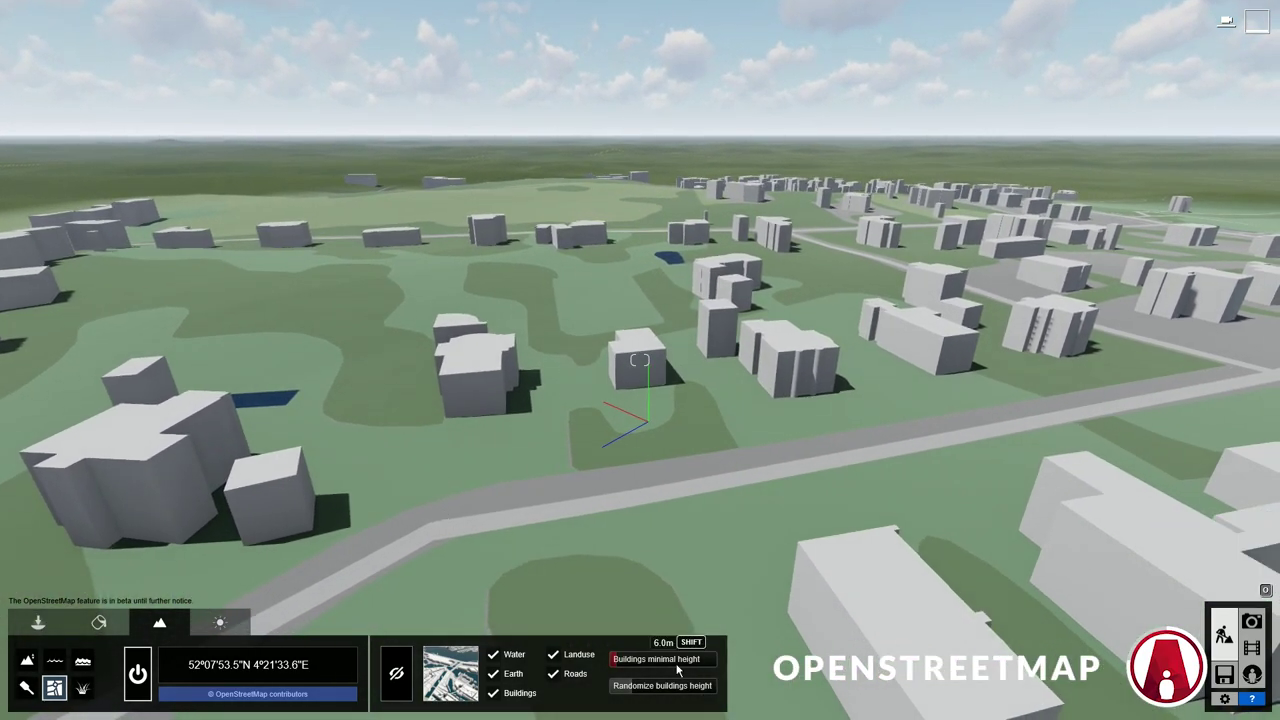
drag(614, 662, 379, 678)
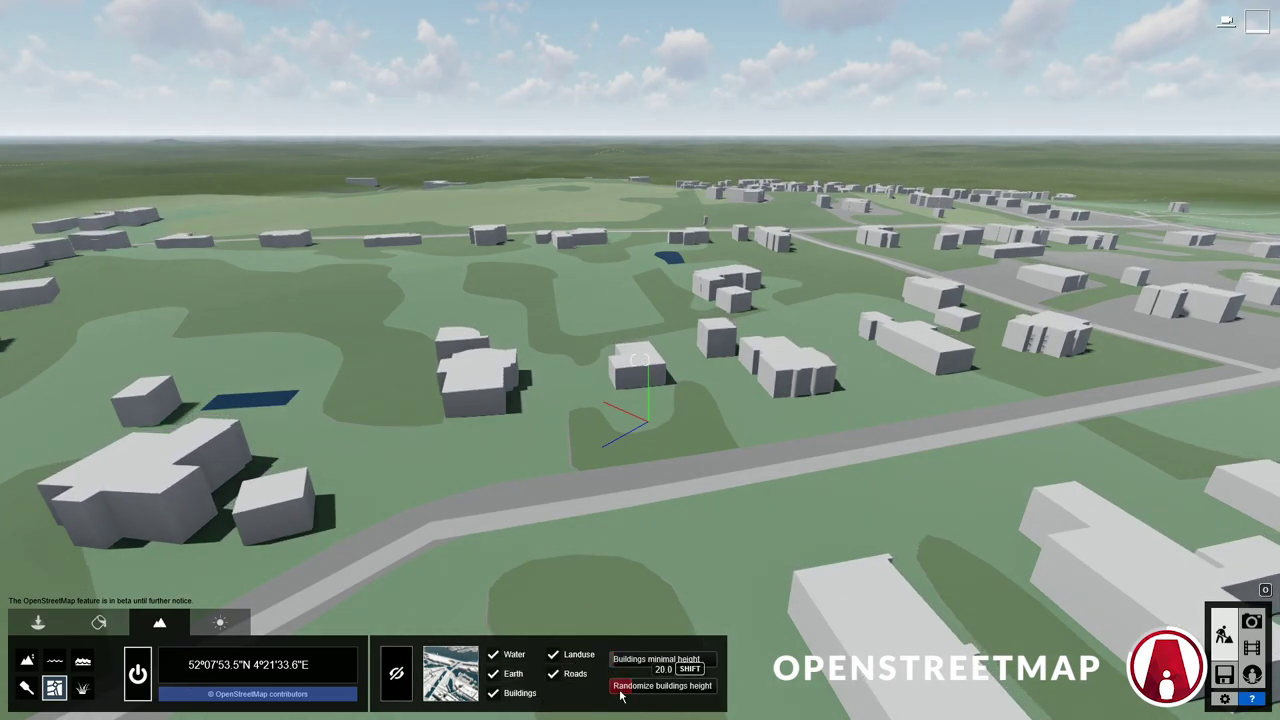
mouse_move(620, 691)
mouse_down()
mouse_move(726, 688)
mouse_move(623, 687)
mouse_move(636, 686)
mouse_up()
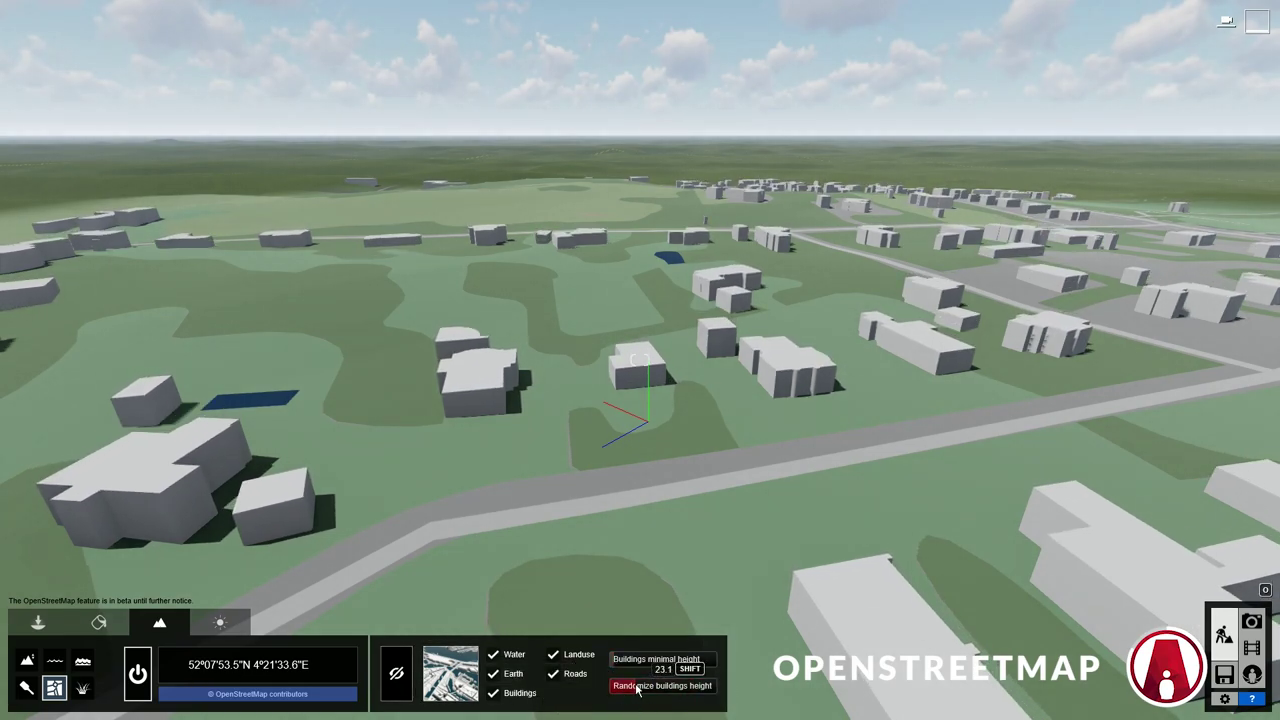
click(640, 691)
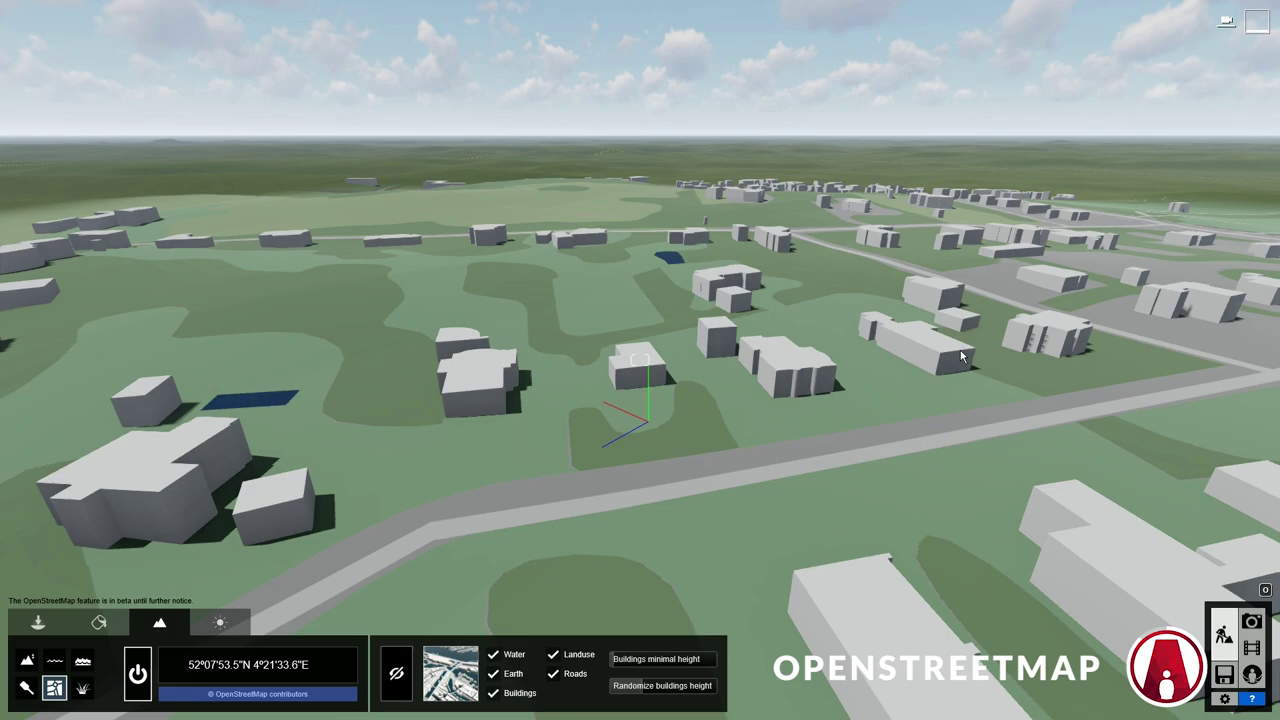
- Hide the single OpenStreetMap building that stands beside the scene origin
click(397, 676)
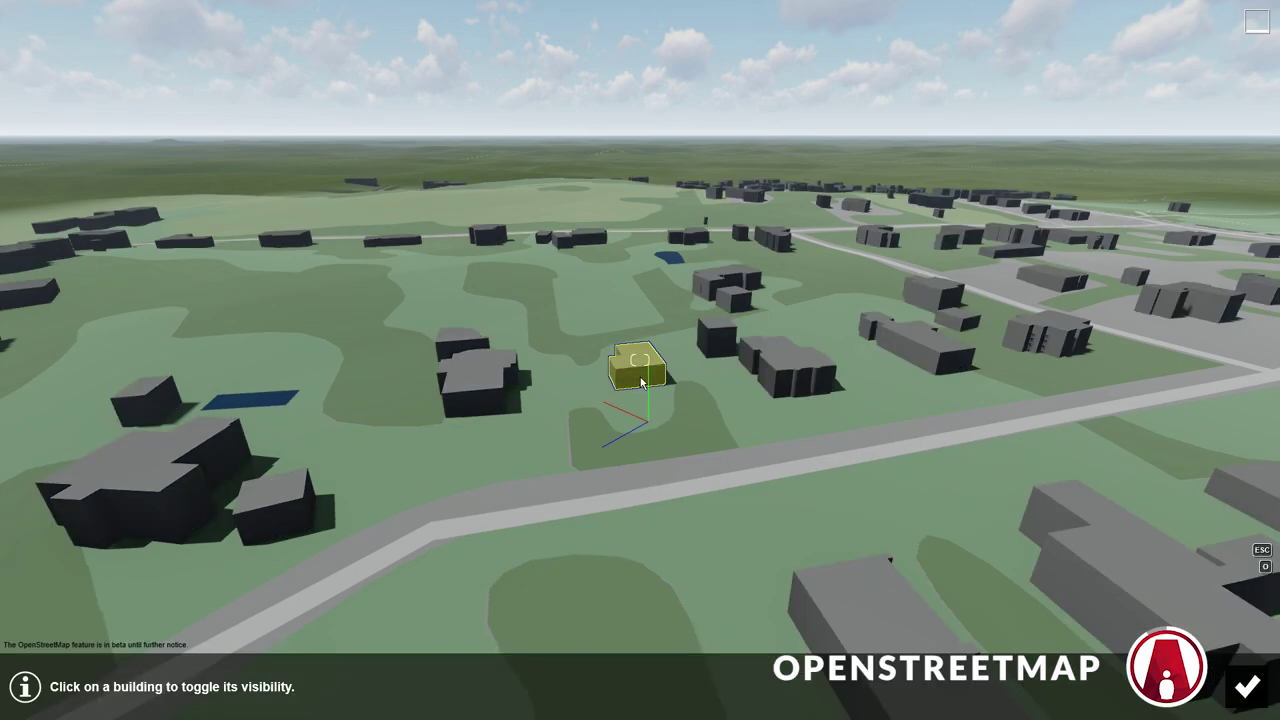
click(1246, 687)
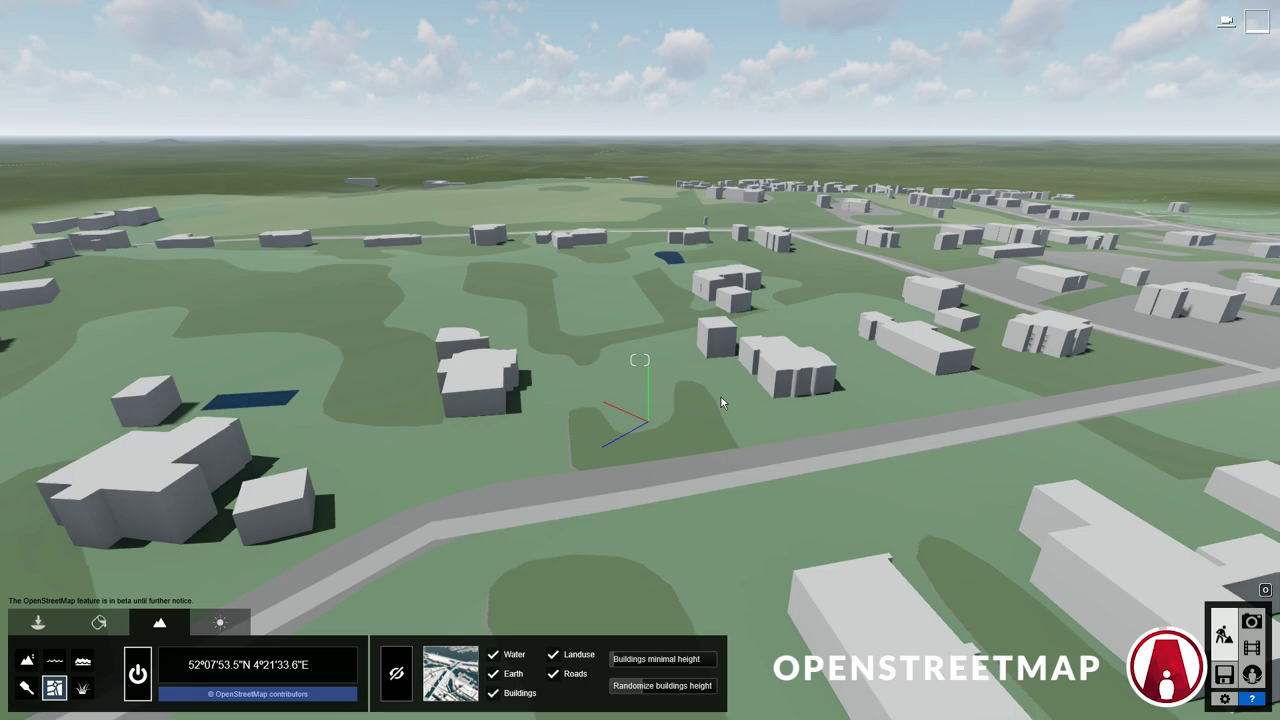
key(w)
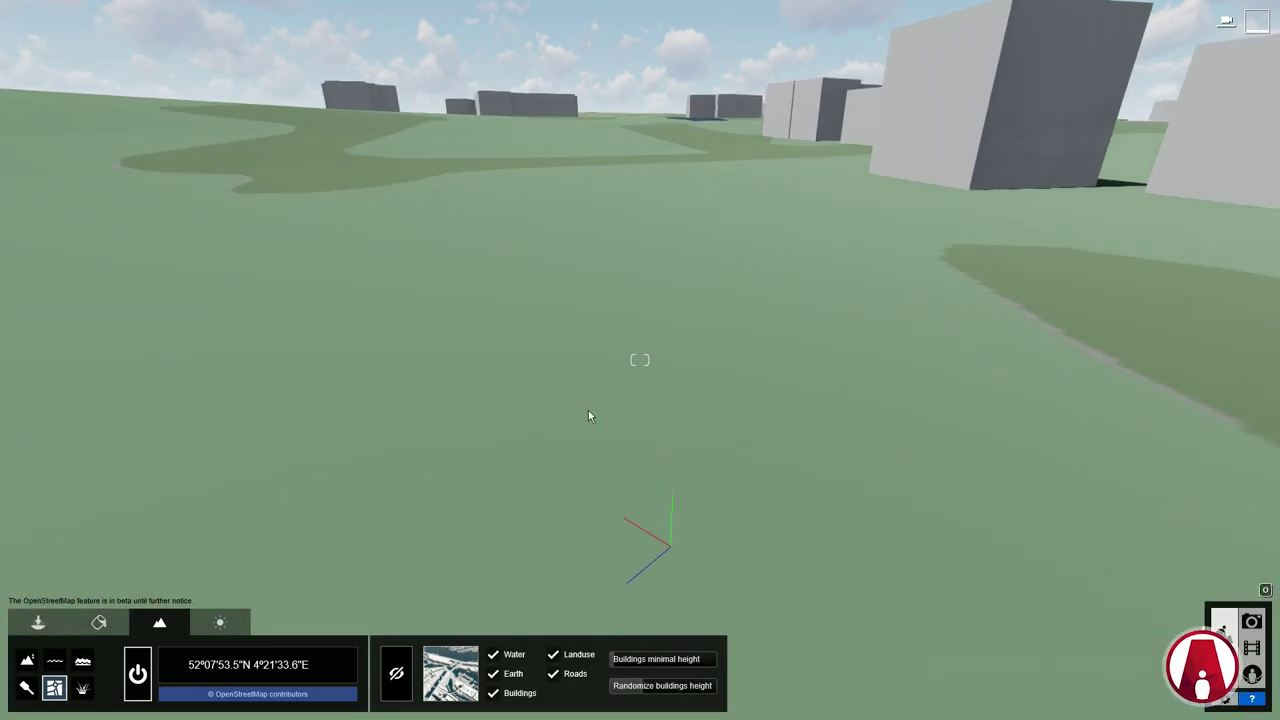
key(s)
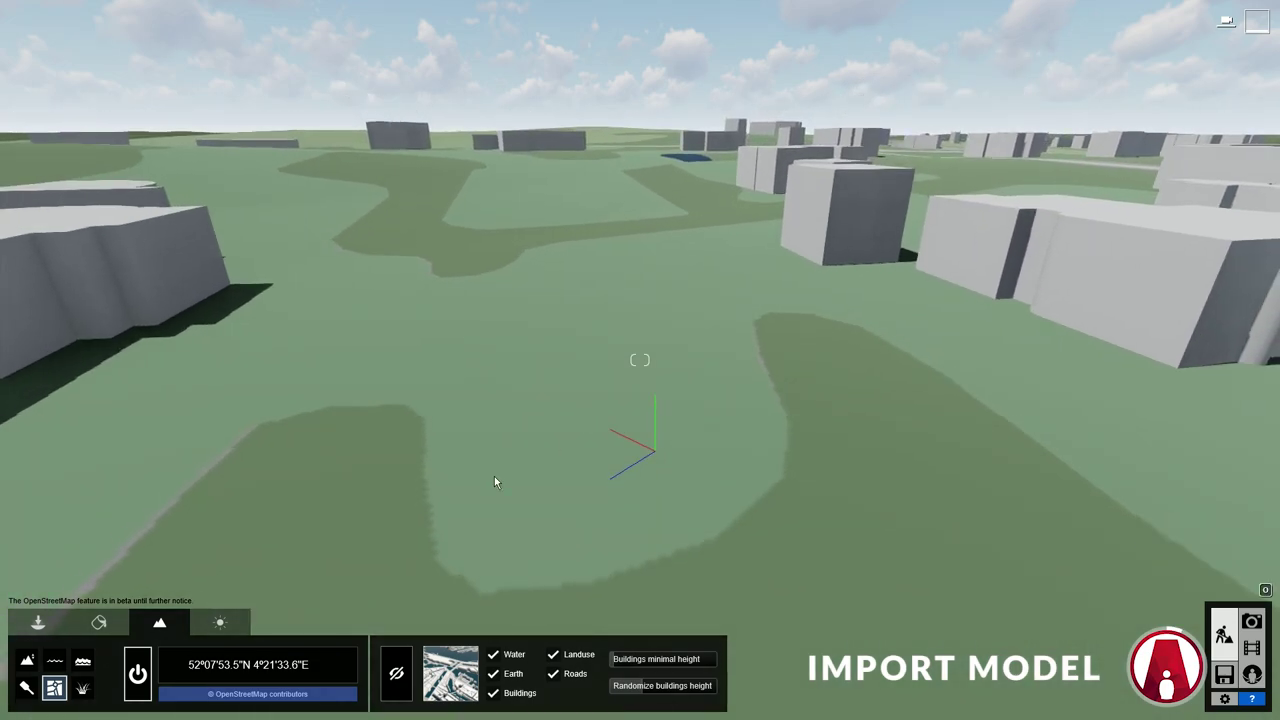
- Place the imported Villa Lisse textured model just behind the scene origin, rotated so its long terrace side faces the camera
click(53, 626)
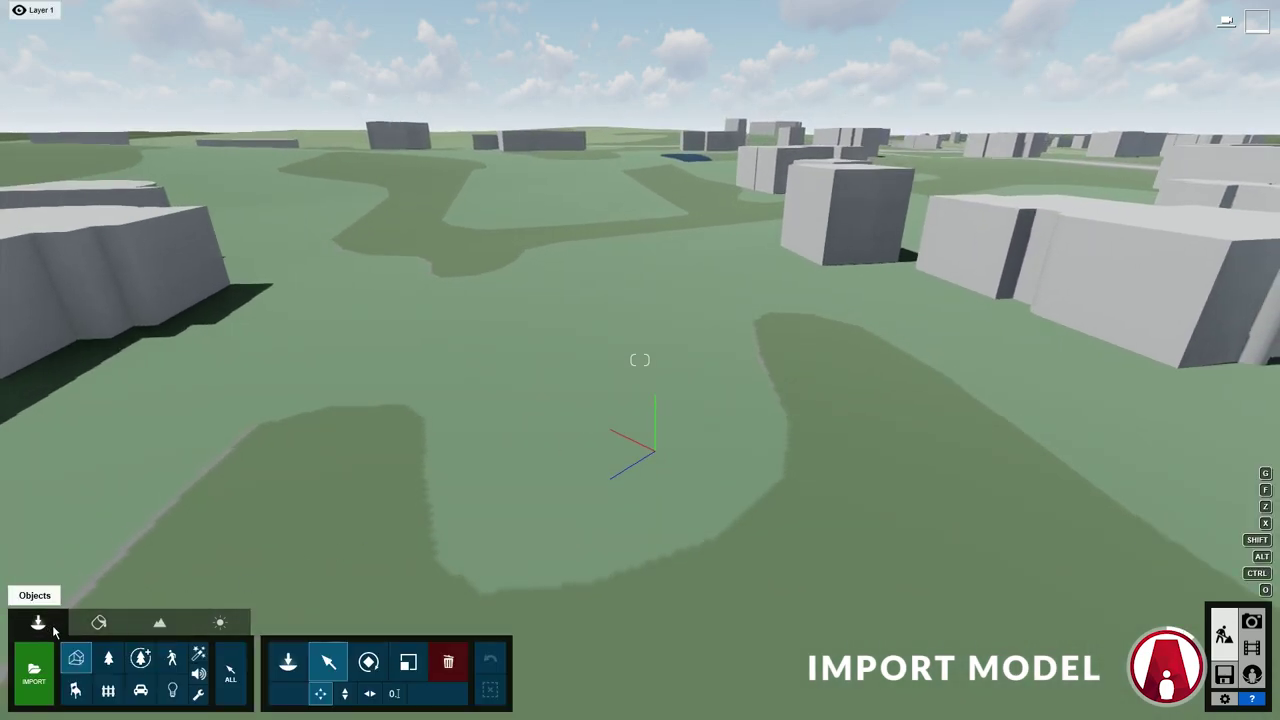
click(288, 663)
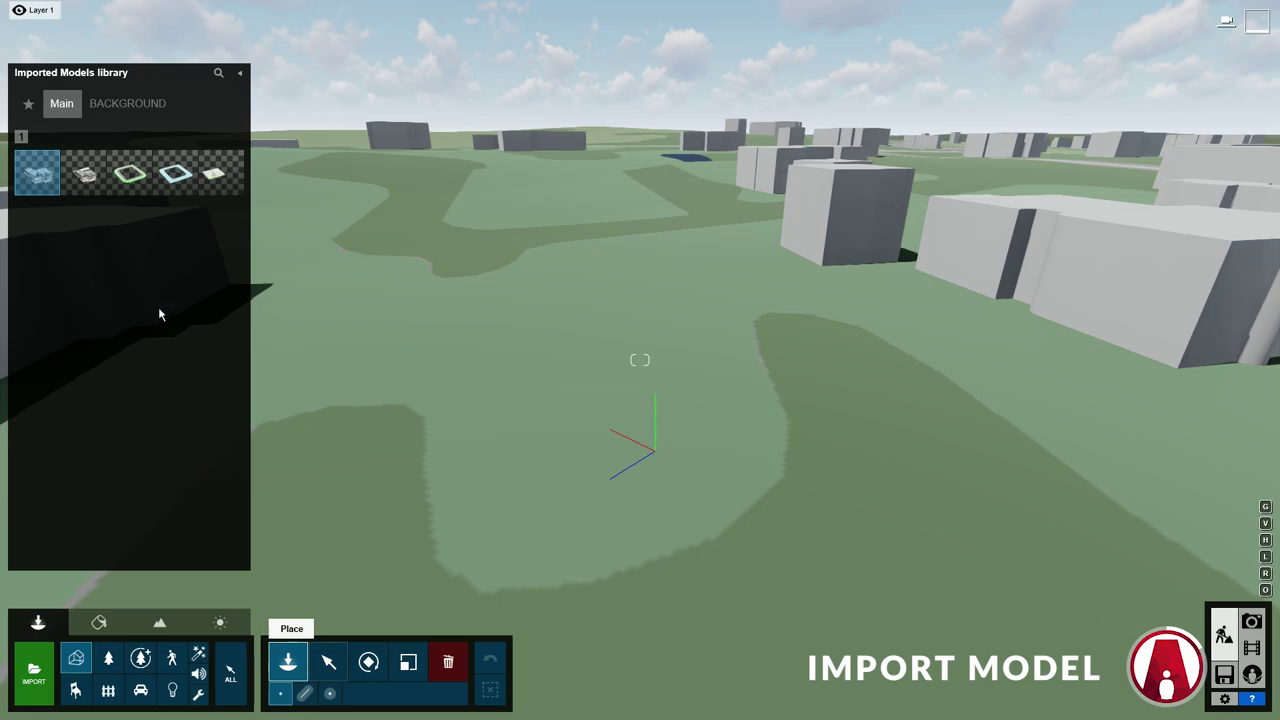
click(85, 175)
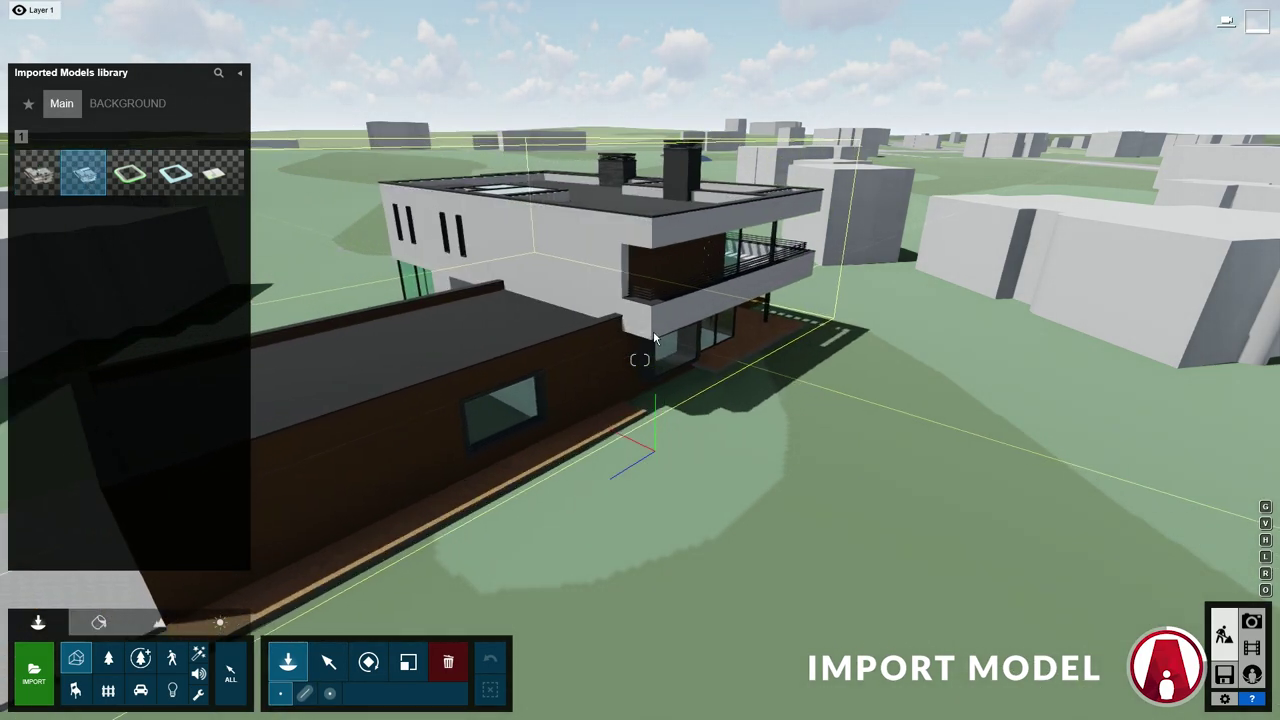
key(r)
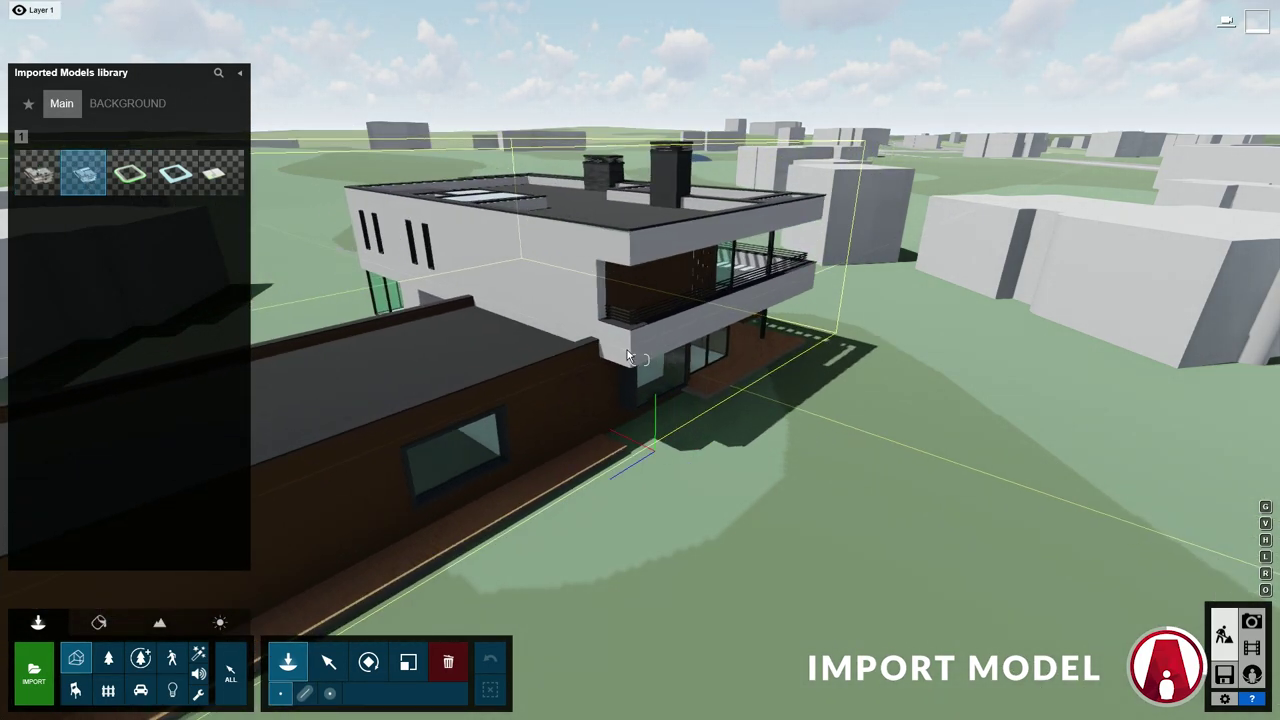
key(r)
key(r)
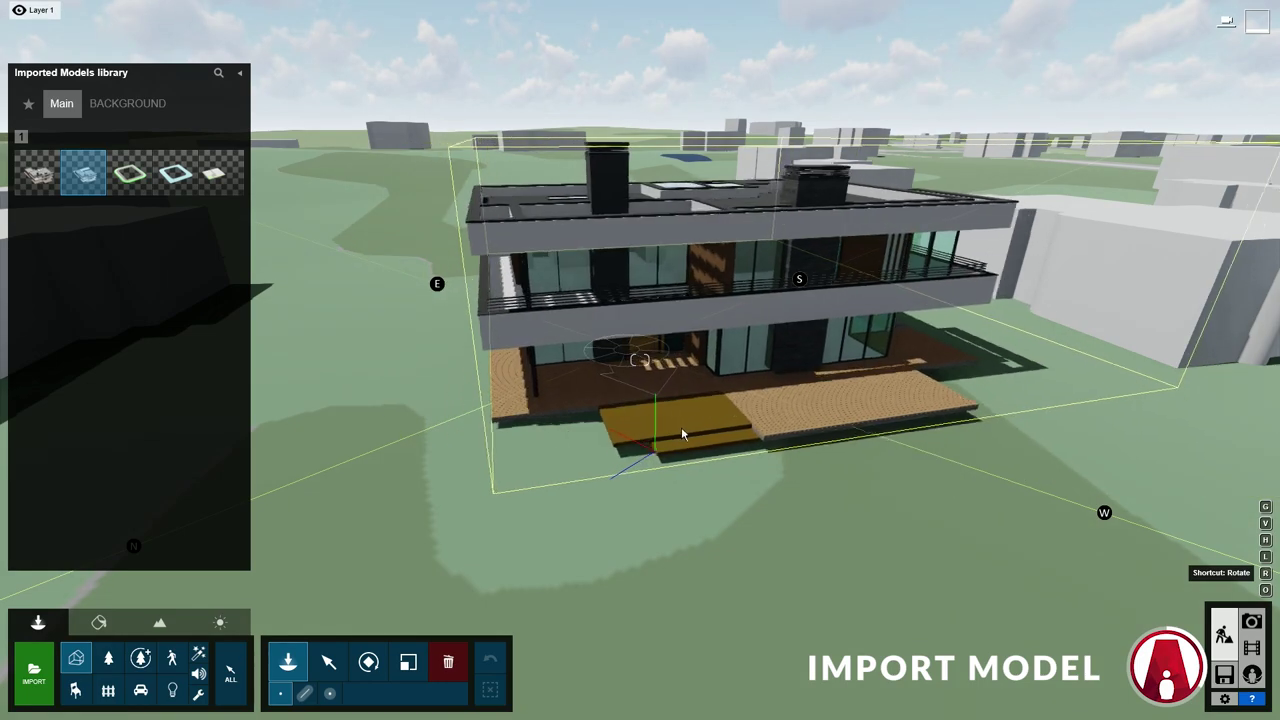
key(r)
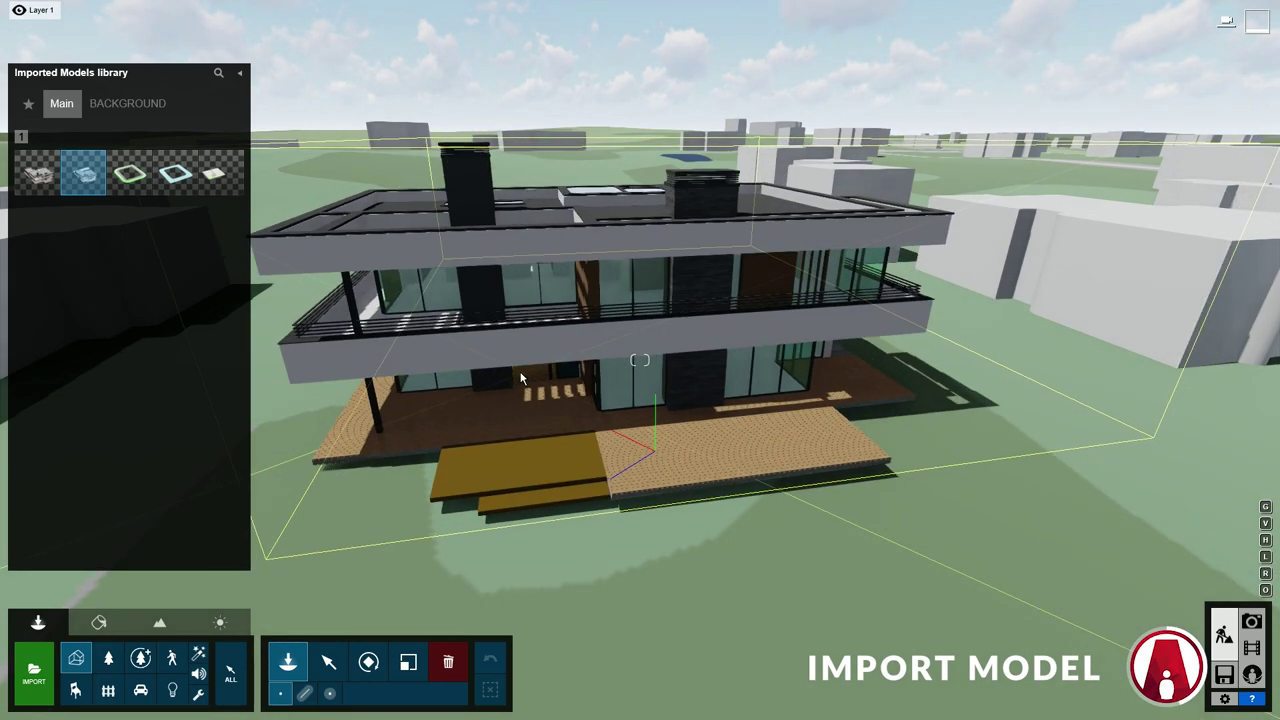
click(491, 322)
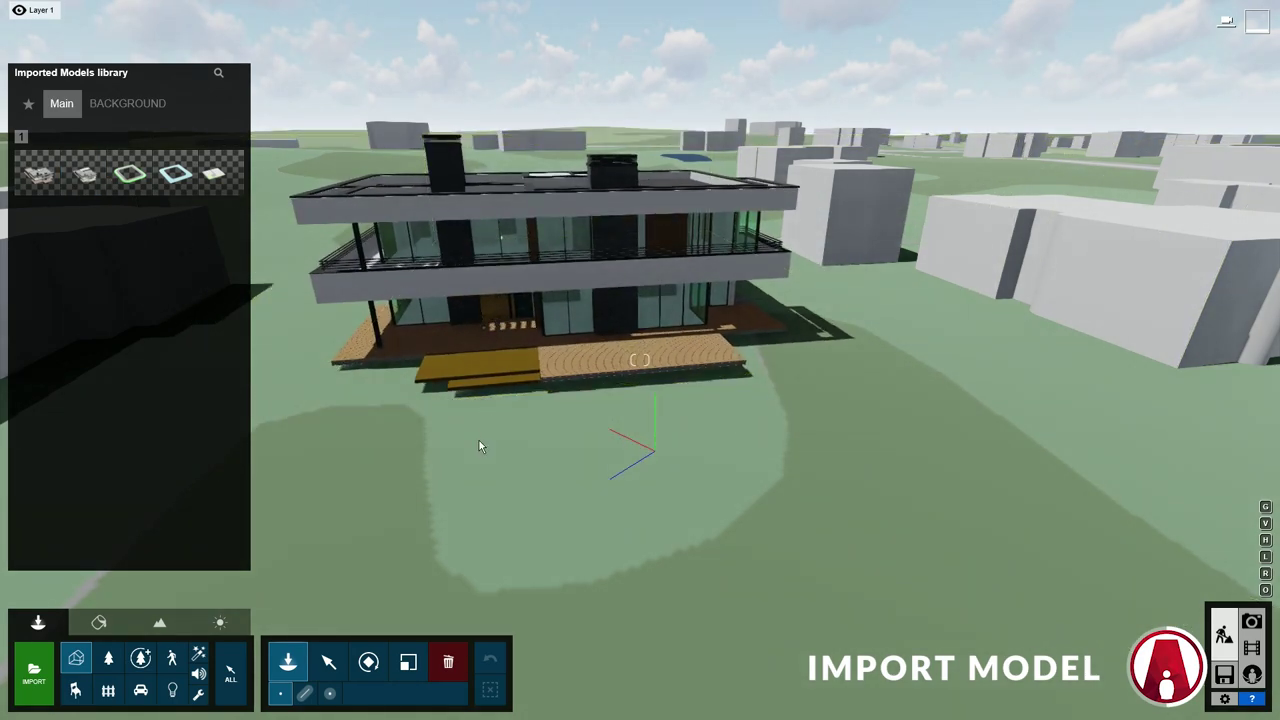
- Move the villa to X 6.81, Y 10.30, Z 6.78 m and set its heading to -123.0°
click(331, 677)
mouse_move(497, 322)
mouse_down()
mouse_move(534, 301)
mouse_move(495, 306)
mouse_up()
click(492, 311)
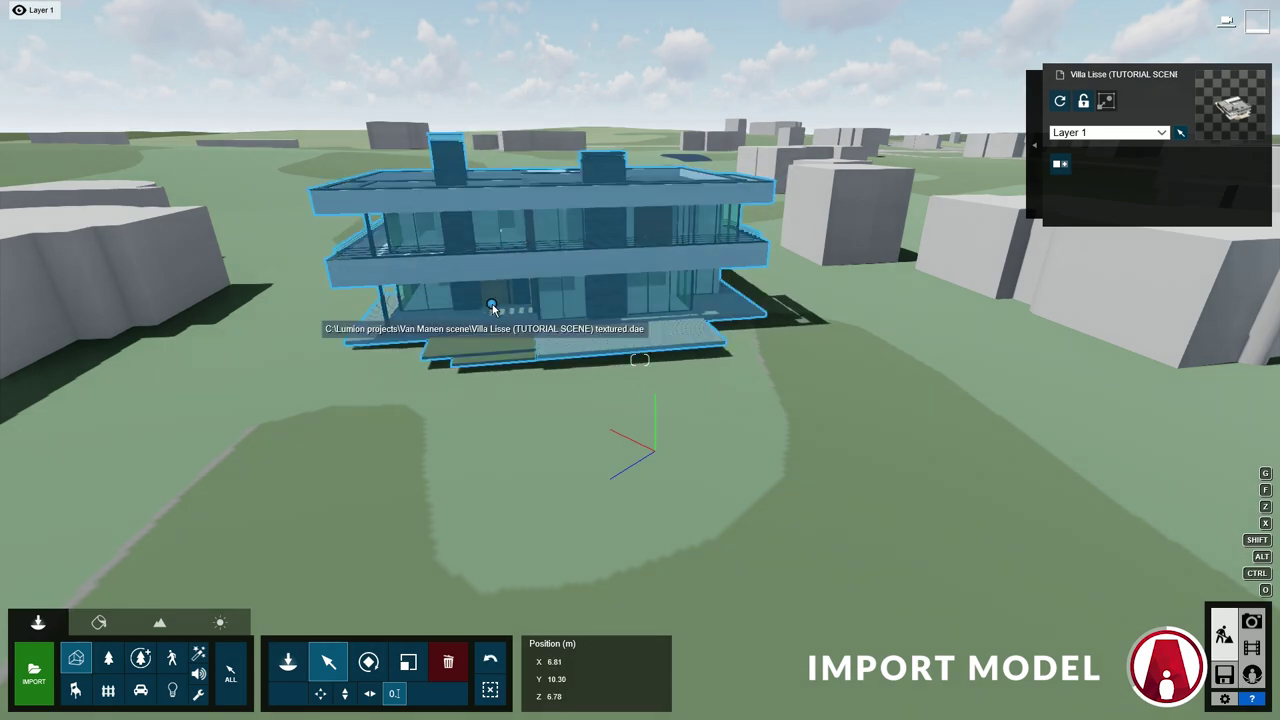
click(369, 661)
drag(558, 666, 560, 673)
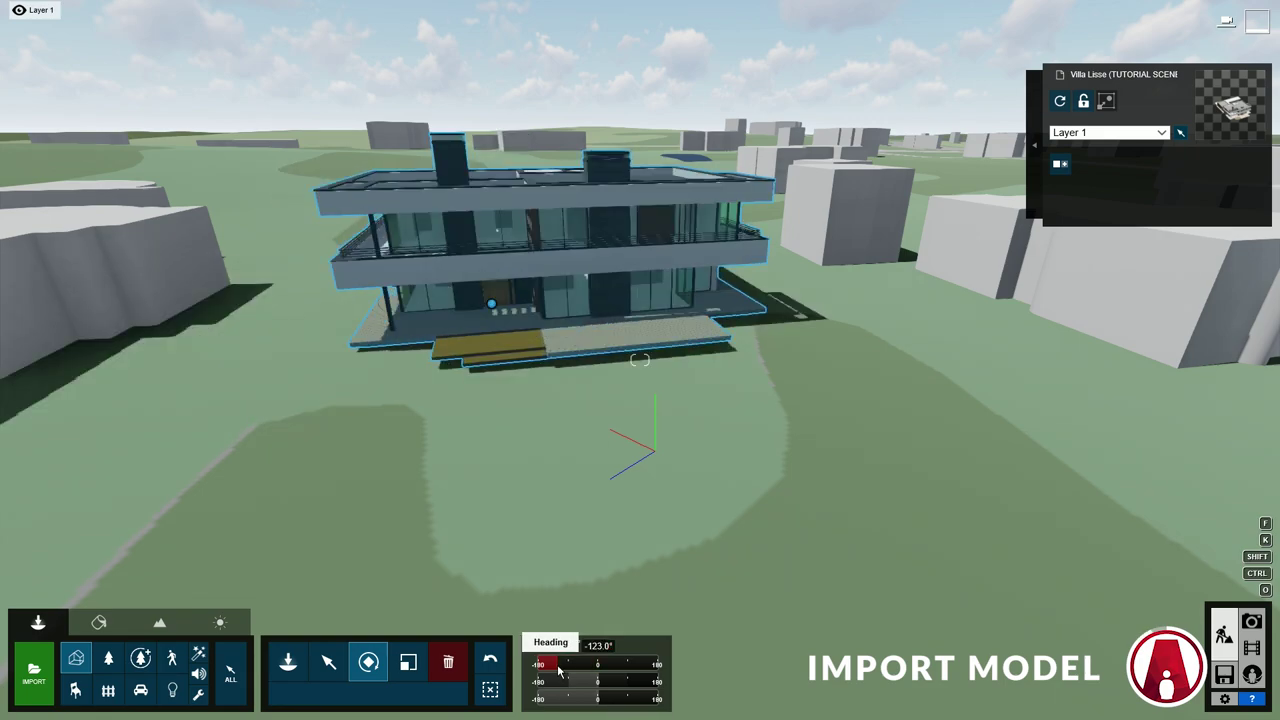
click(331, 664)
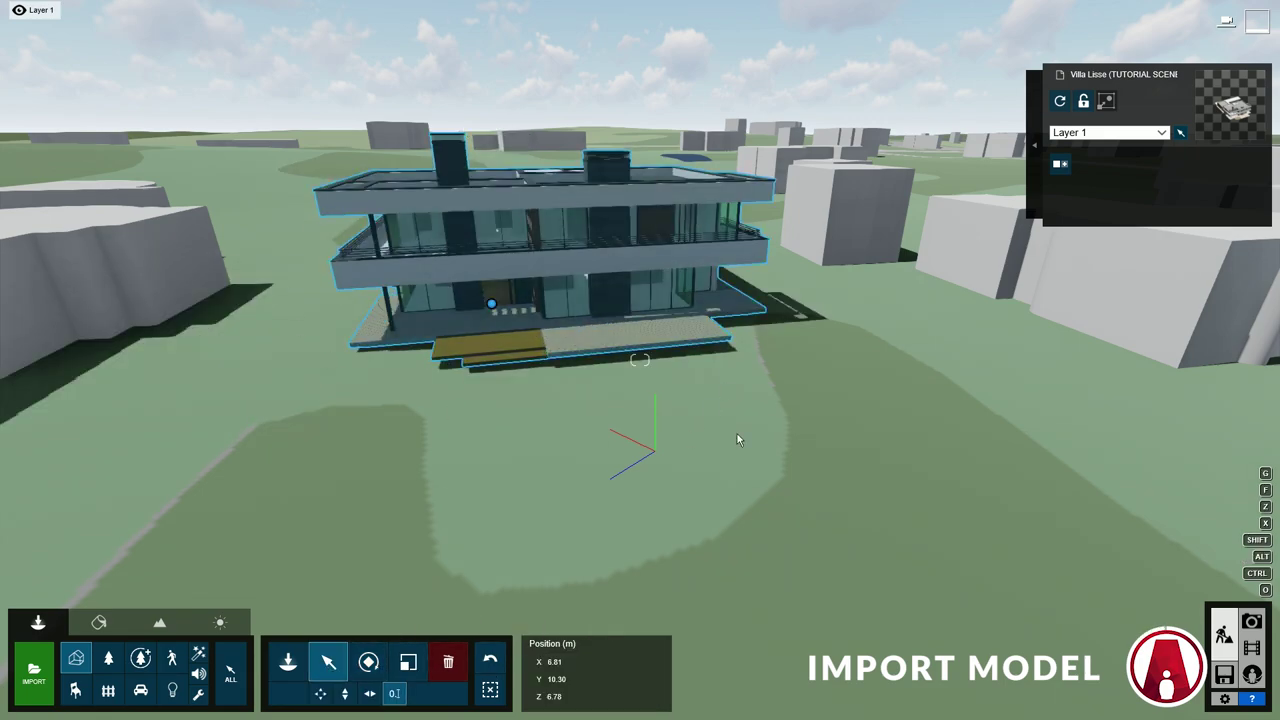
- Assign a Standard material to the villa's wooden terrace deck
click(100, 624)
right_drag(640, 360, 620, 408)
key(shift+w)
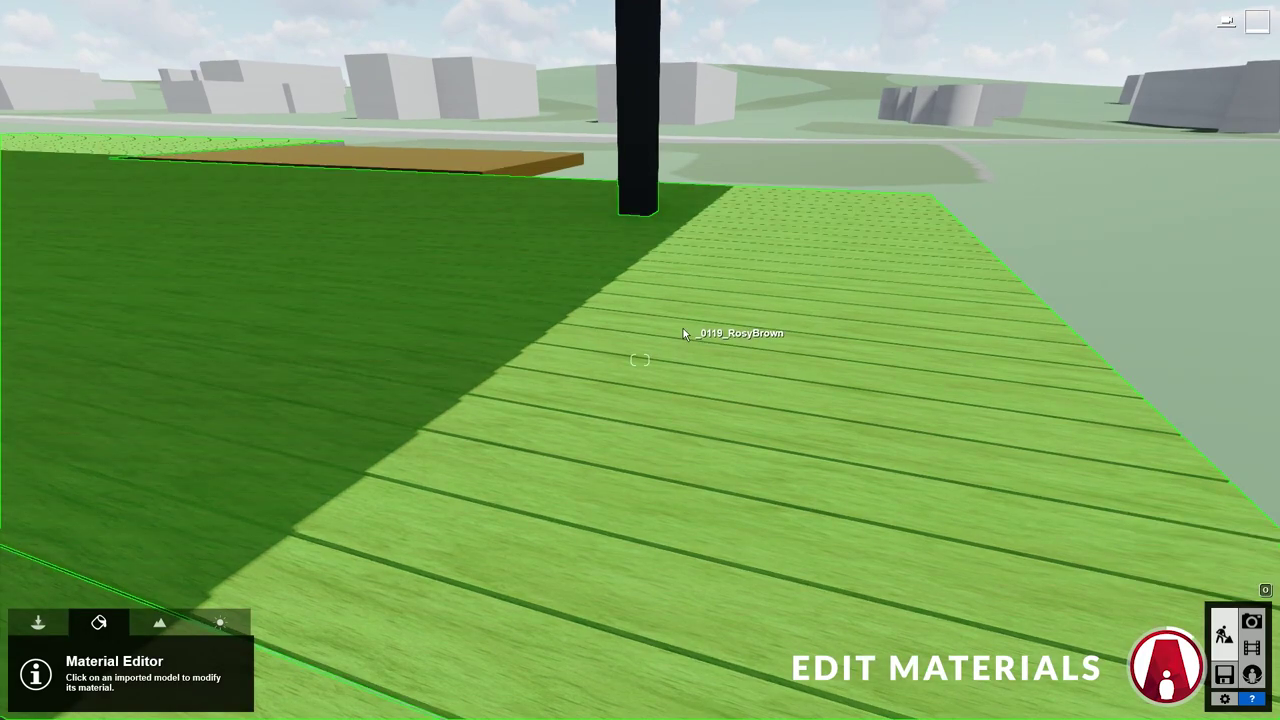
click(538, 511)
click(537, 512)
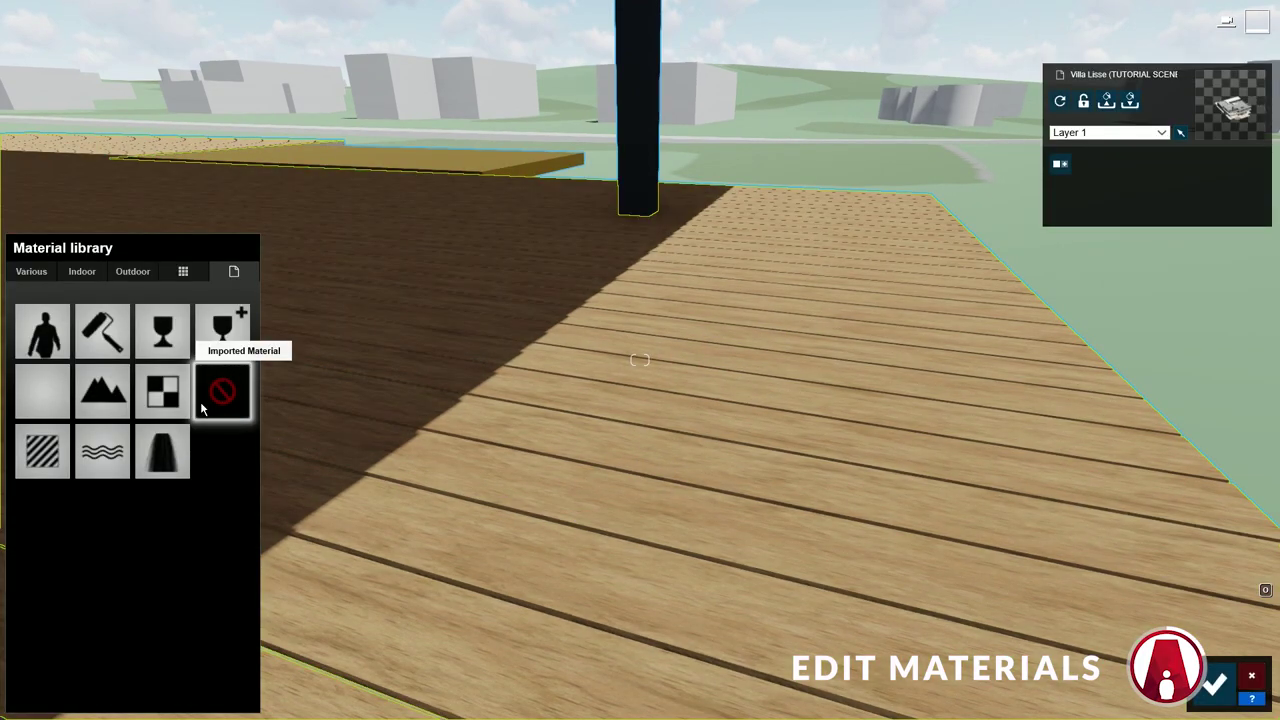
click(38, 457)
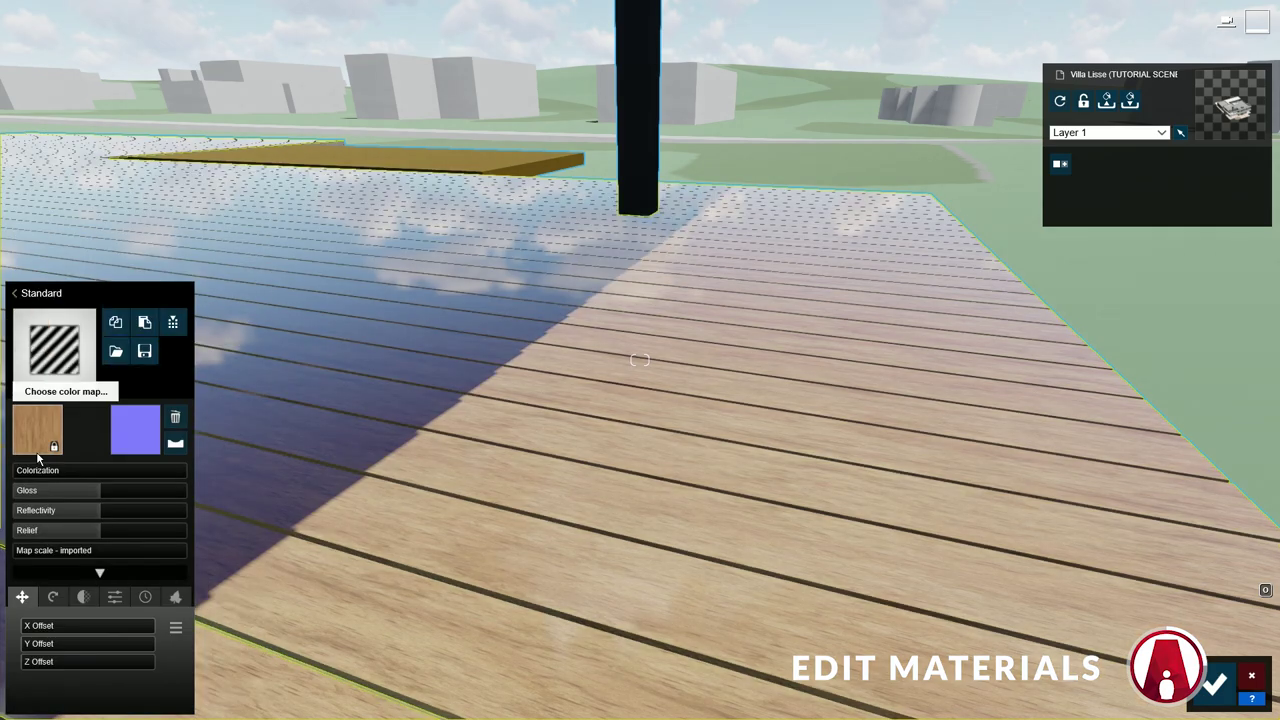
- Reduce the deck material's gloss, reflectivity and relief to zero
drag(62, 490, 8, 502)
drag(96, 509, 8, 511)
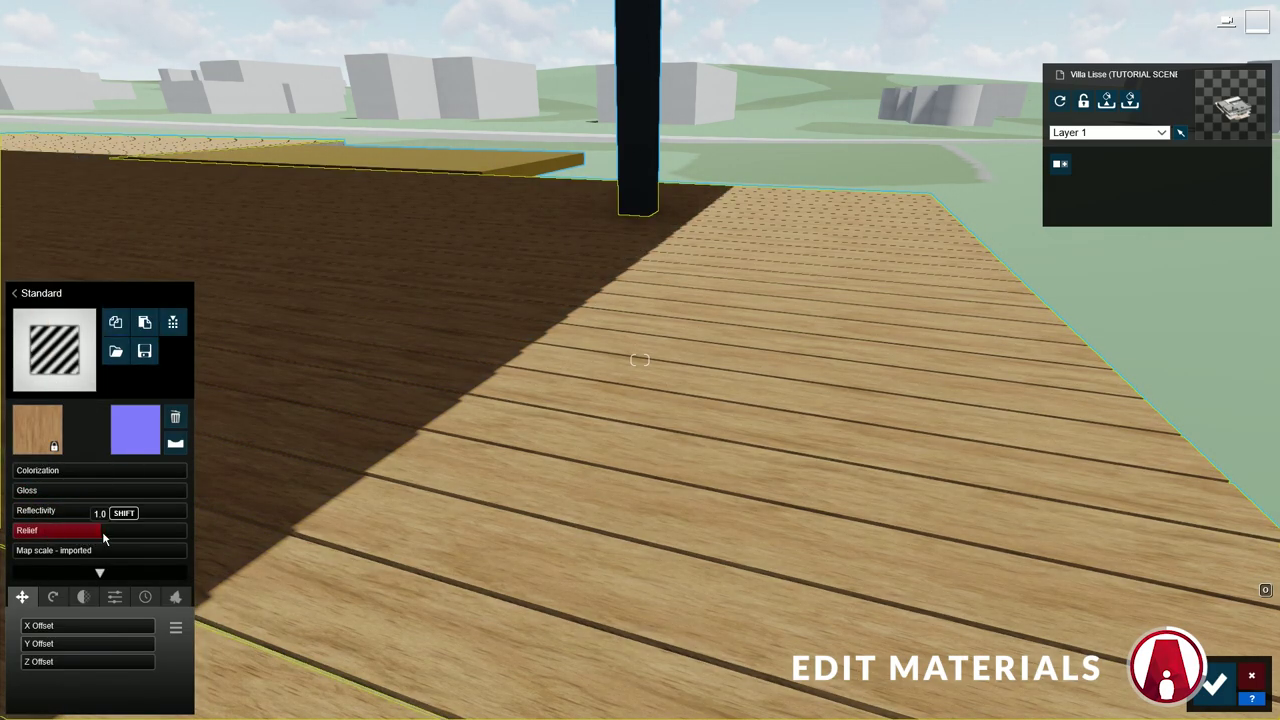
drag(103, 531, 4, 530)
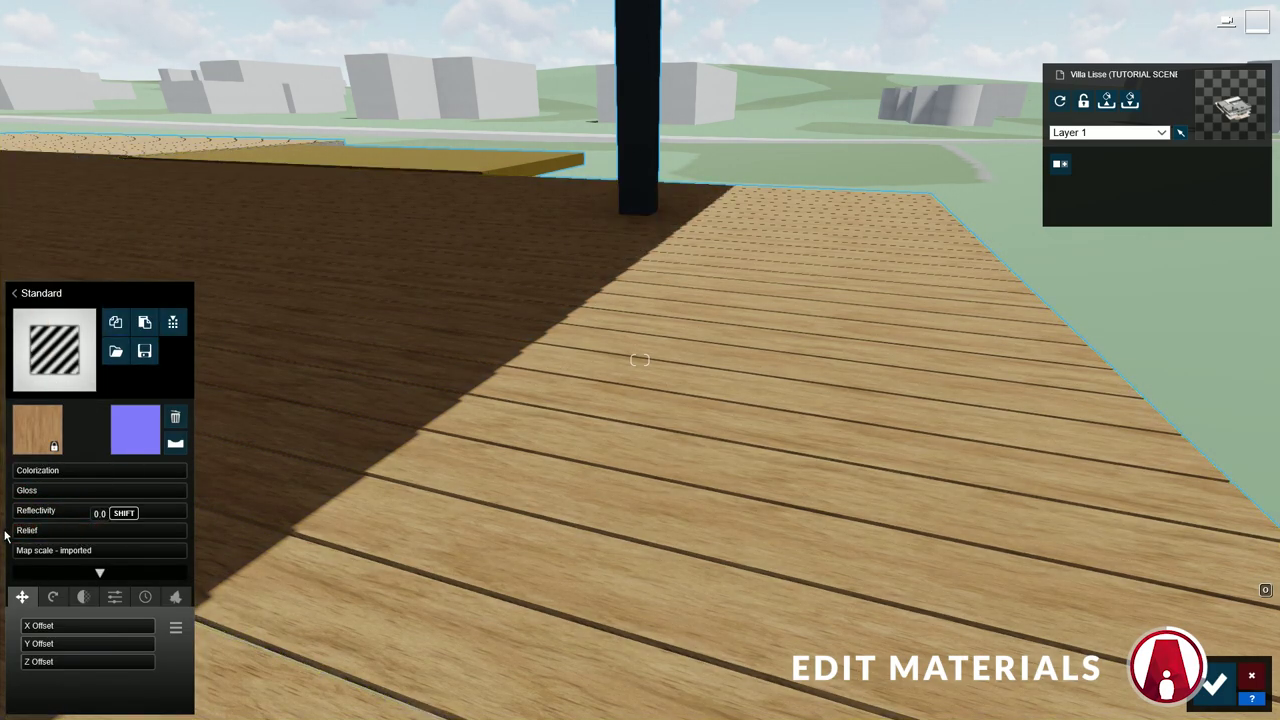
- Try flipping the deck's normal map direction and set the relief to 2.0, checking the planks up close
click(175, 445)
click(175, 445)
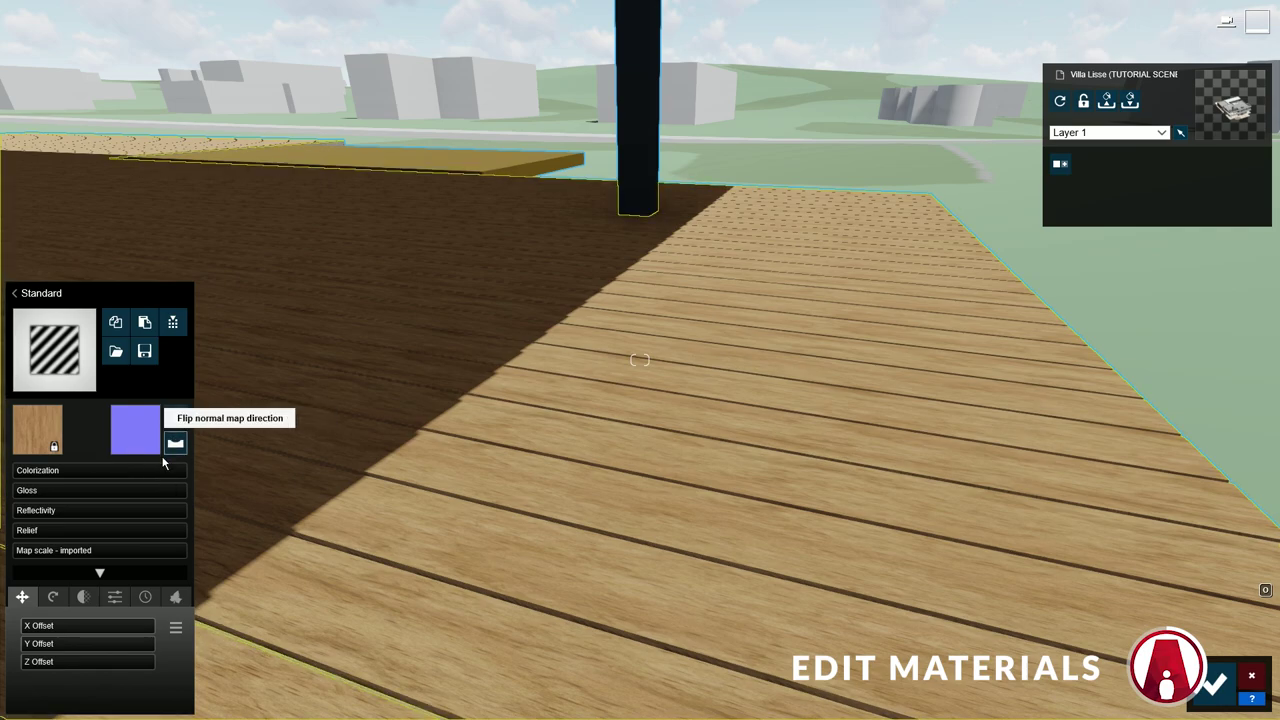
drag(47, 531, 86, 539)
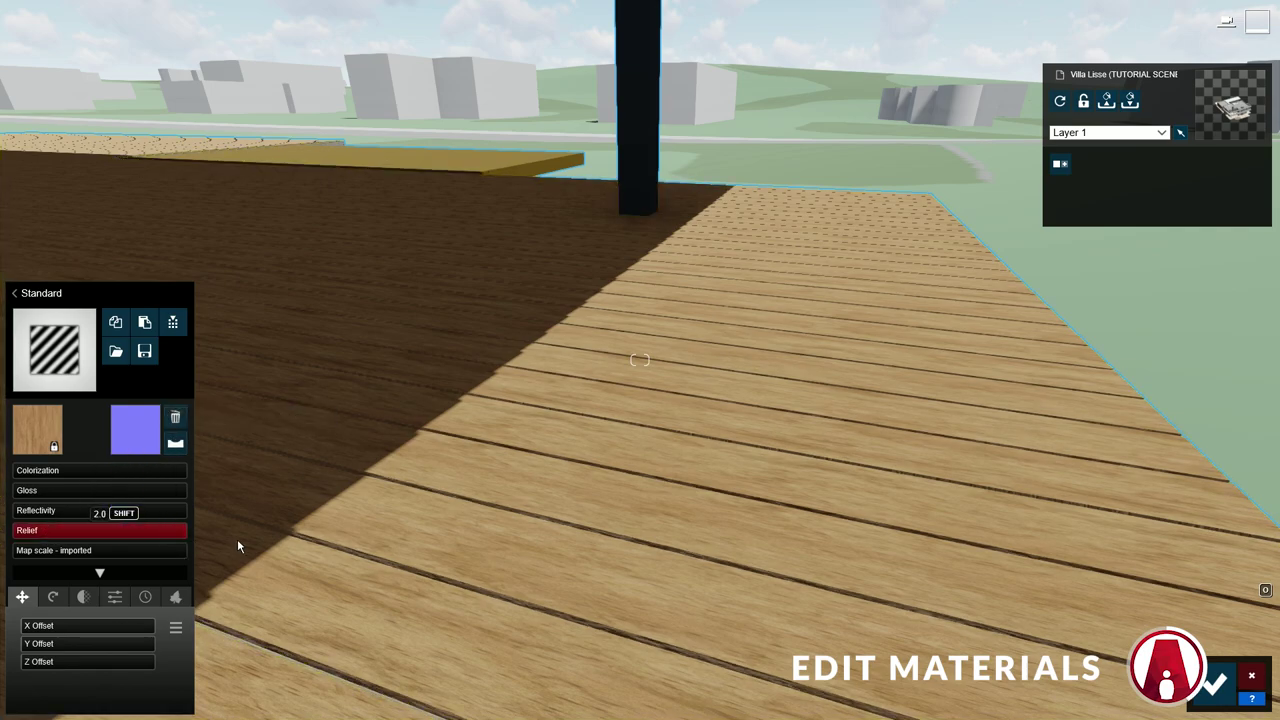
right_drag(237, 540, 445, 512)
key(q)
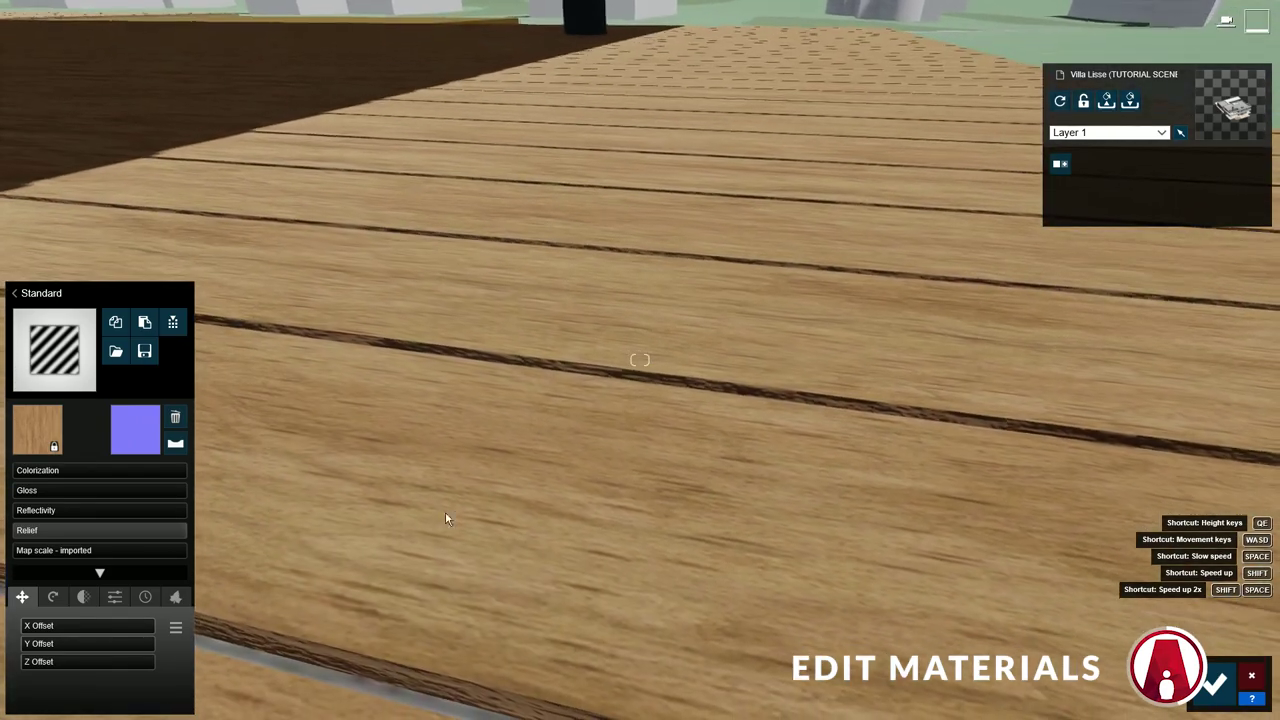
- Try tinting the deck material white and mid-grey, and reset its colorization to 0.0
drag(83, 476, 182, 484)
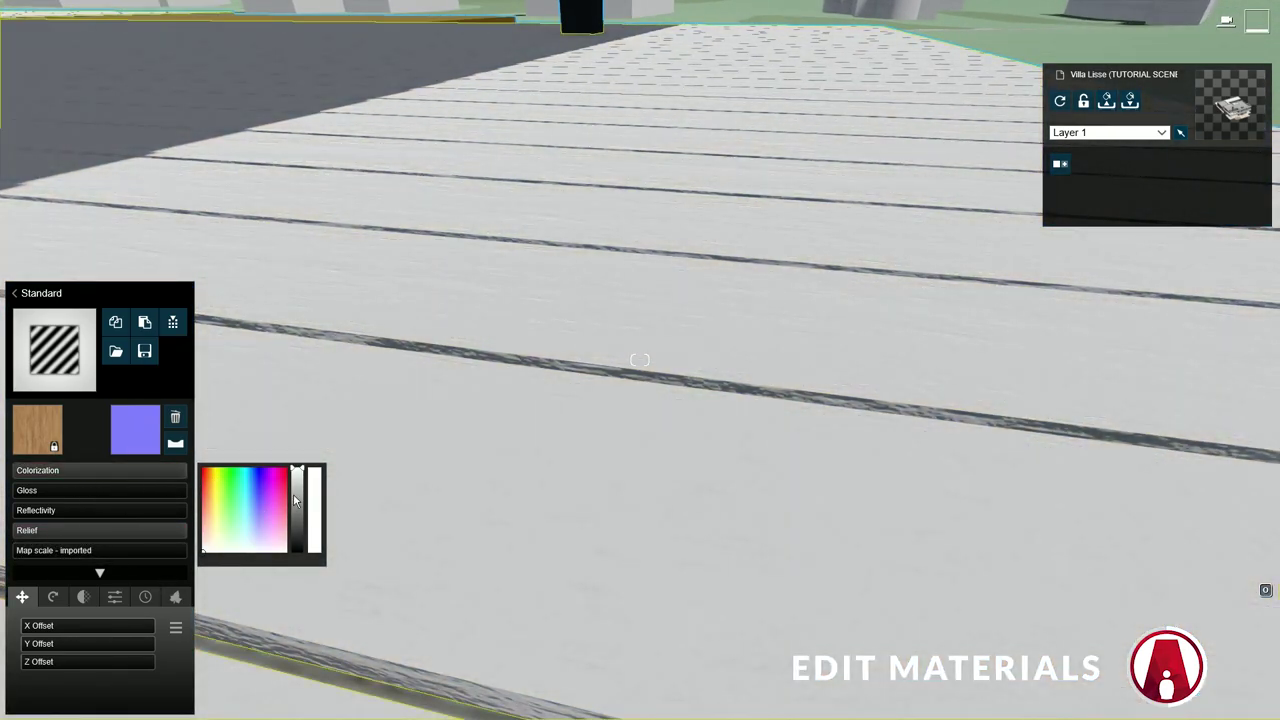
drag(293, 493, 297, 507)
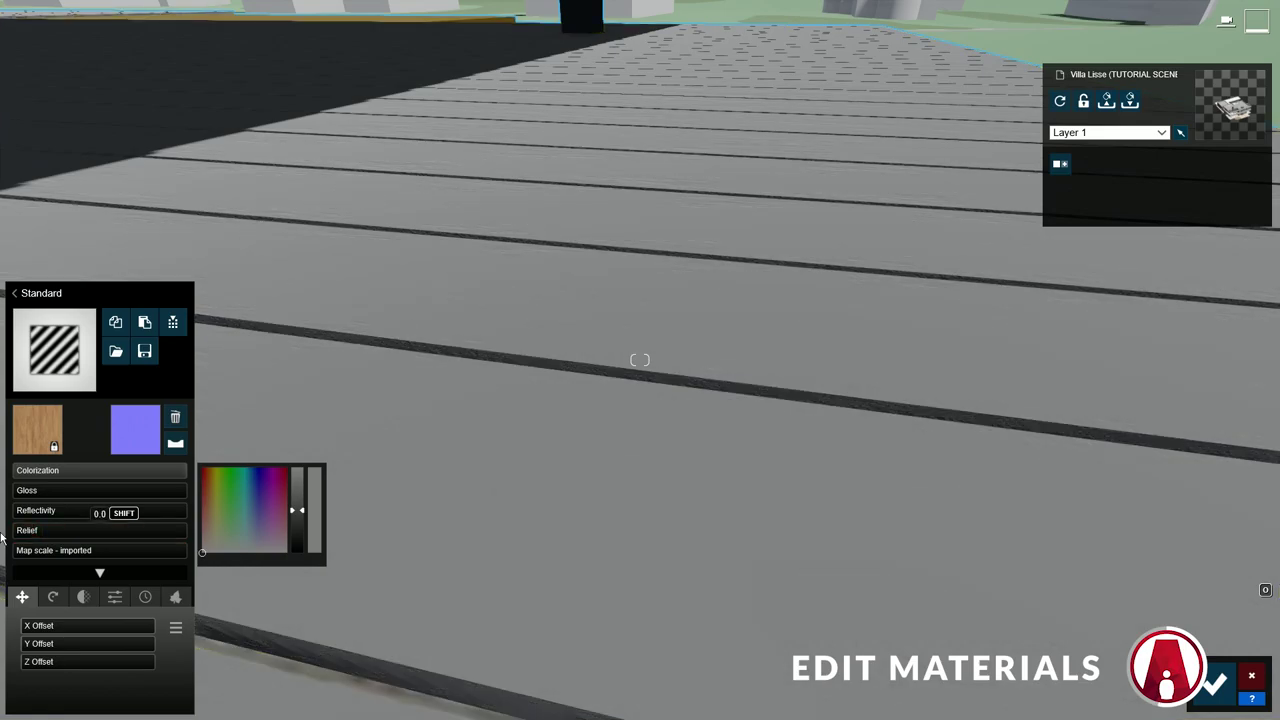
drag(189, 471, 3, 487)
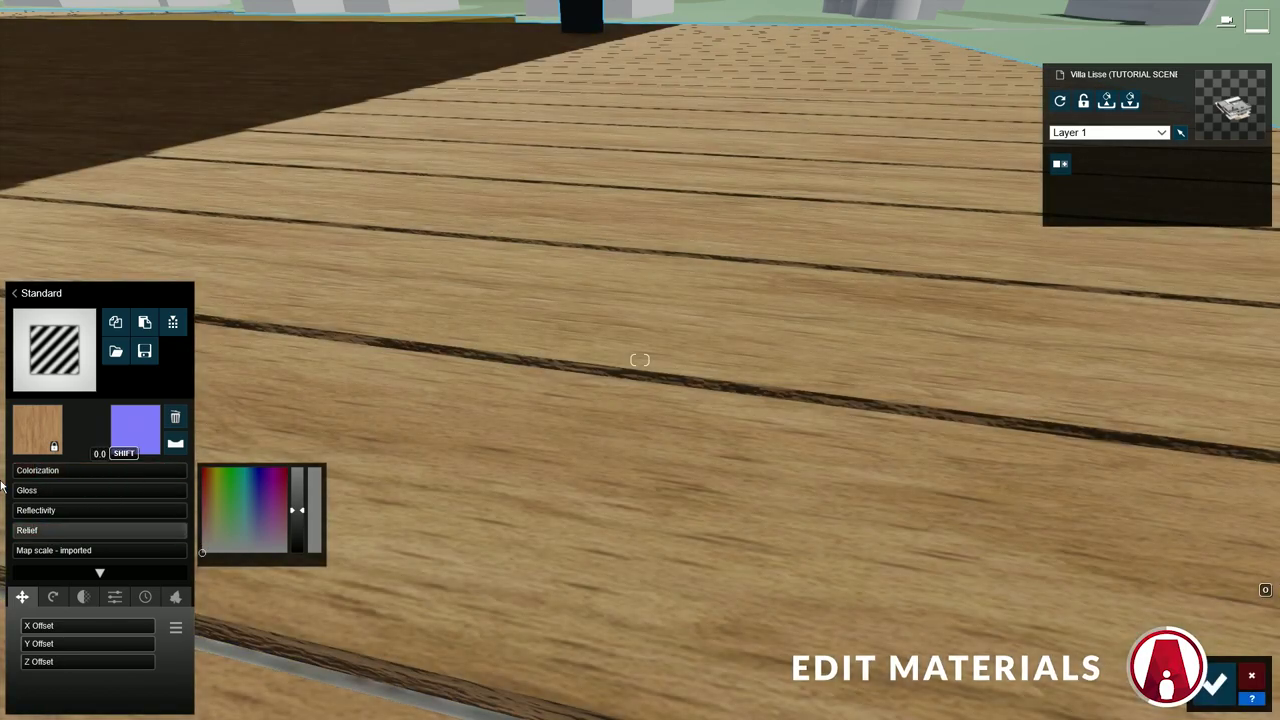
- Raise the deck material's gloss to about 0.8 and its reflectivity to roughly half, inspecting the planks and keeping the imported map scale
click(88, 491)
drag(88, 511, 107, 511)
right_drag(107, 511, 91, 503)
drag(88, 494, 80, 495)
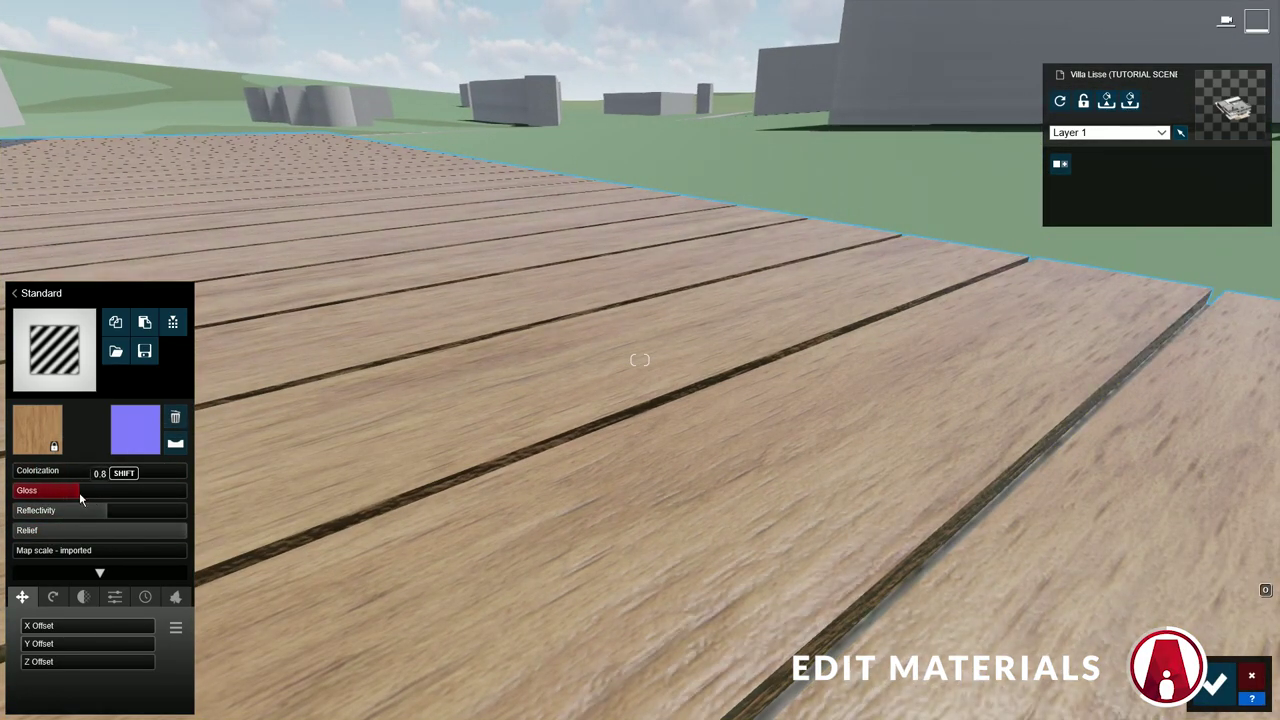
click(100, 514)
key(q)
right_drag(93, 516, 116, 556)
drag(115, 557, 3, 563)
- Replace the deck's material with the indoor wood Polii Wood Fine 013 VAR1 3K from the material library
click(66, 345)
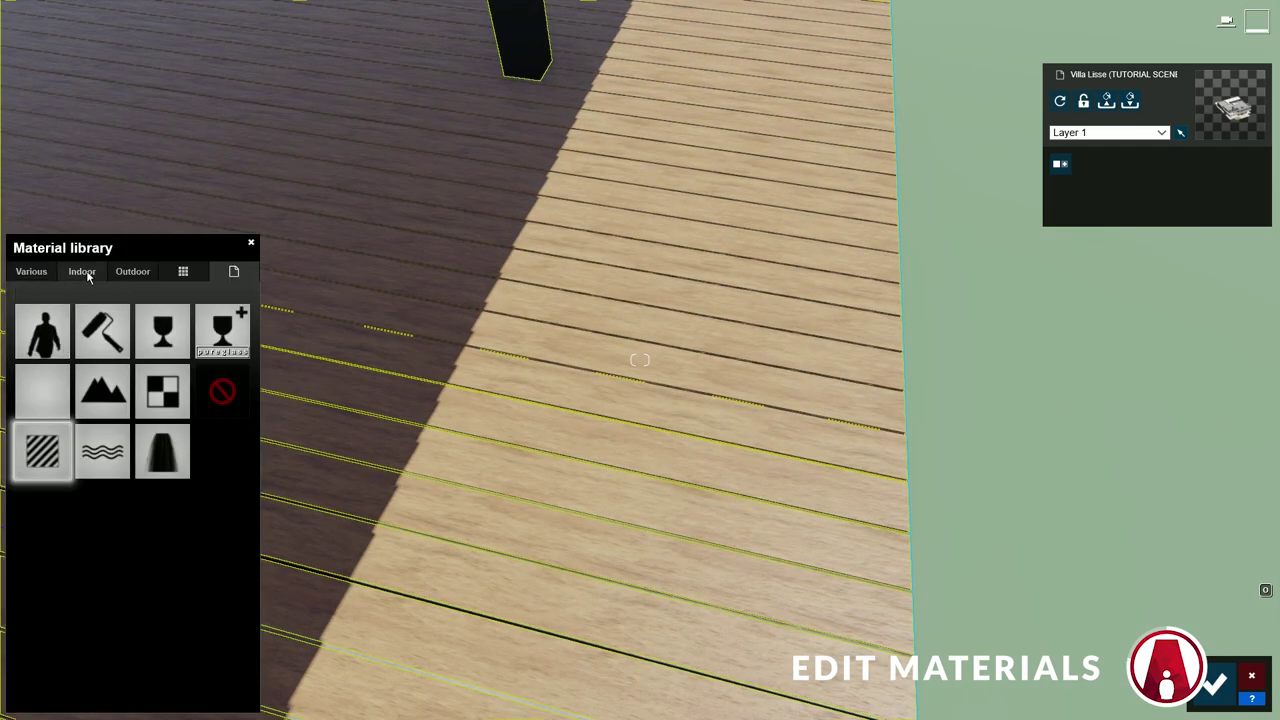
click(82, 272)
click(183, 348)
click(105, 440)
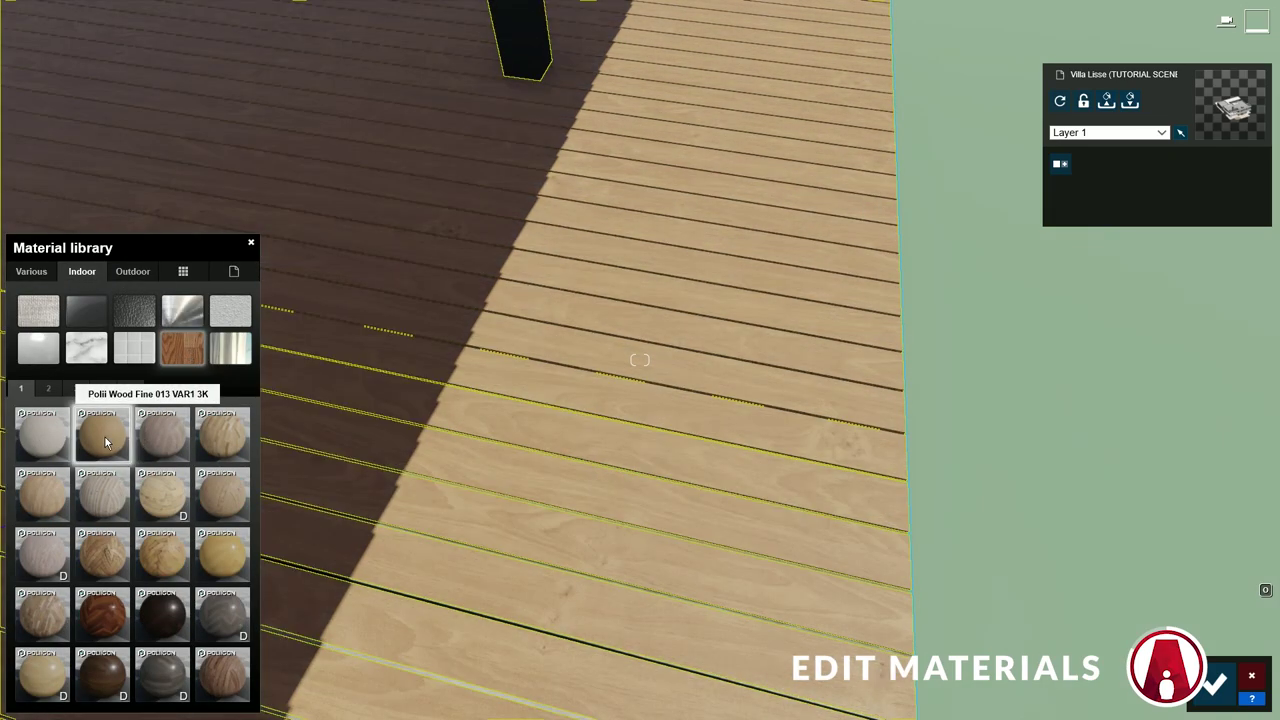
- Assign a dark grey Poliigon outdoor brick material to the villa's chimney walls and save the material changes
key(s)
right_drag(700, 625, 537, 625)
click(638, 481)
click(58, 445)
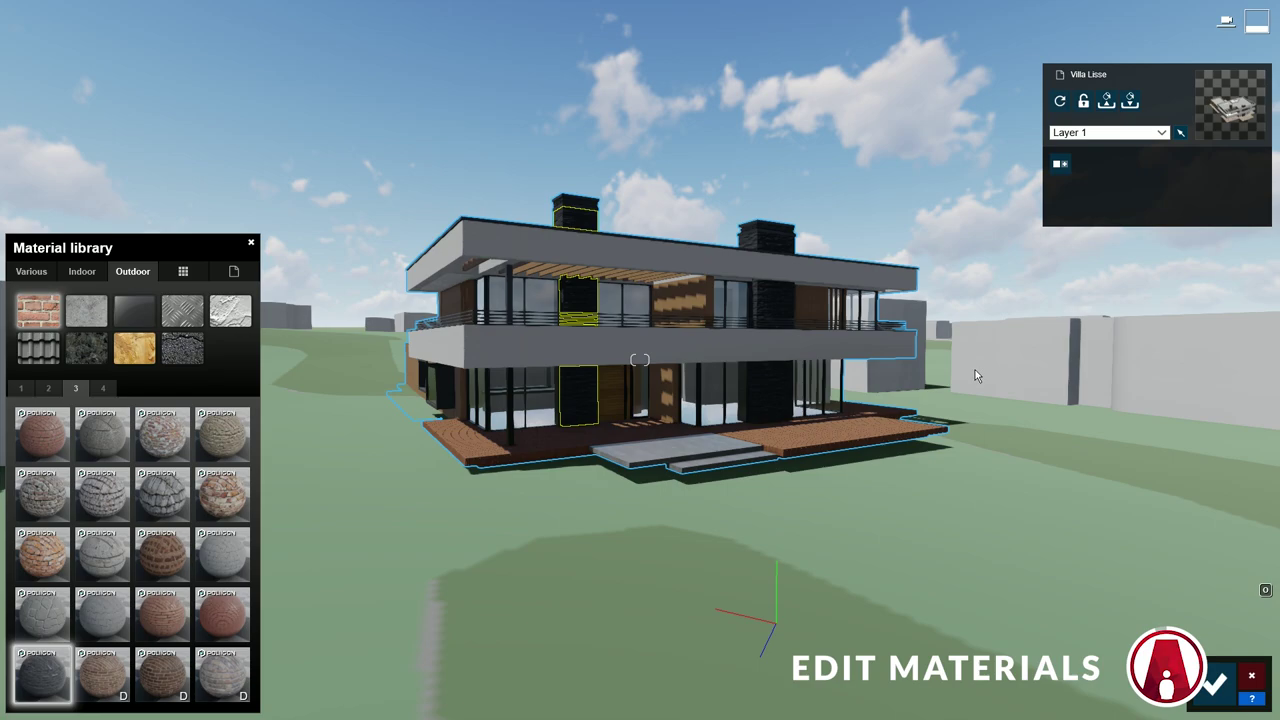
drag(974, 369, 976, 368)
key(d)
right_drag(976, 368, 750, 370)
click(1213, 683)
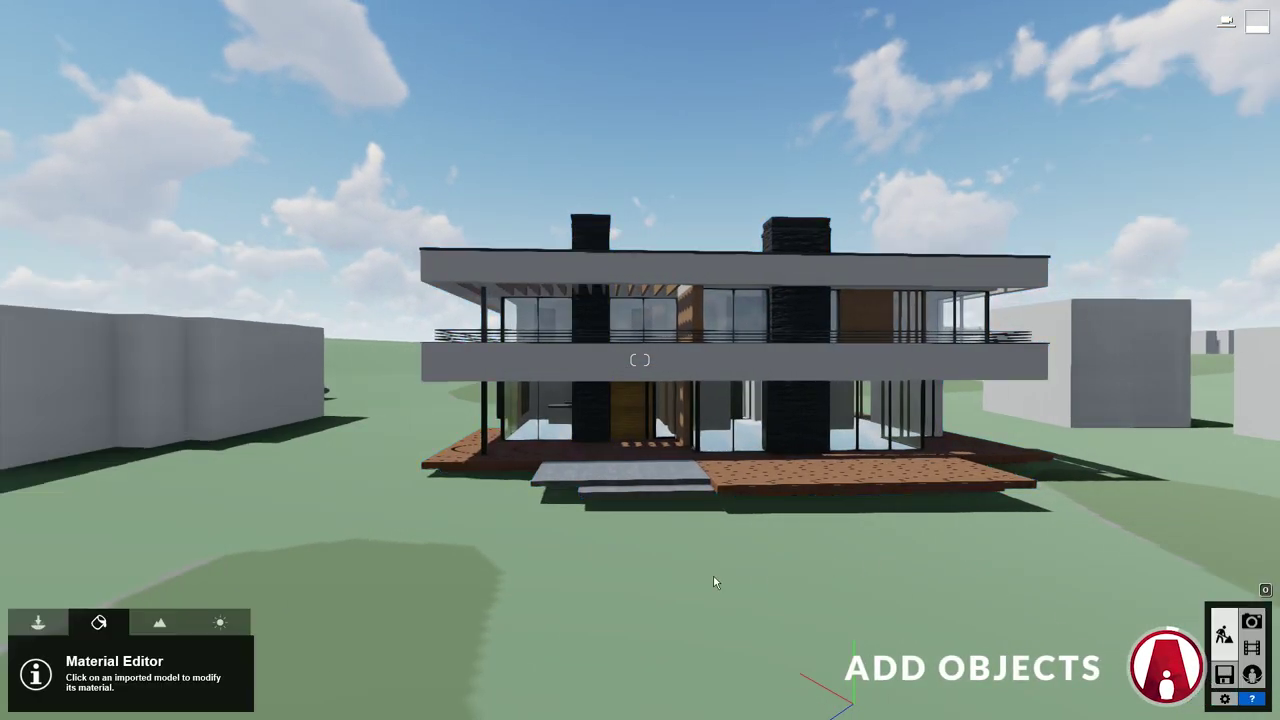
- Place several favourite trees from the Nature library behind and along both sides of the villa
click(40, 623)
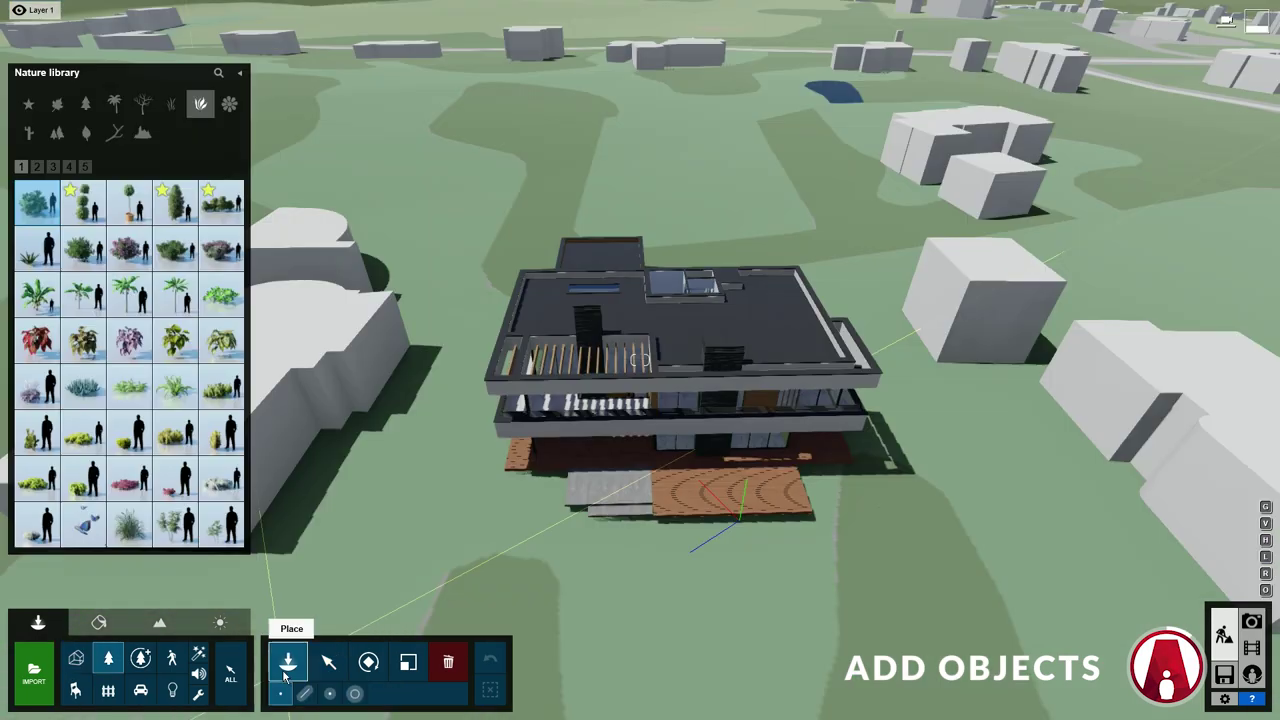
click(30, 105)
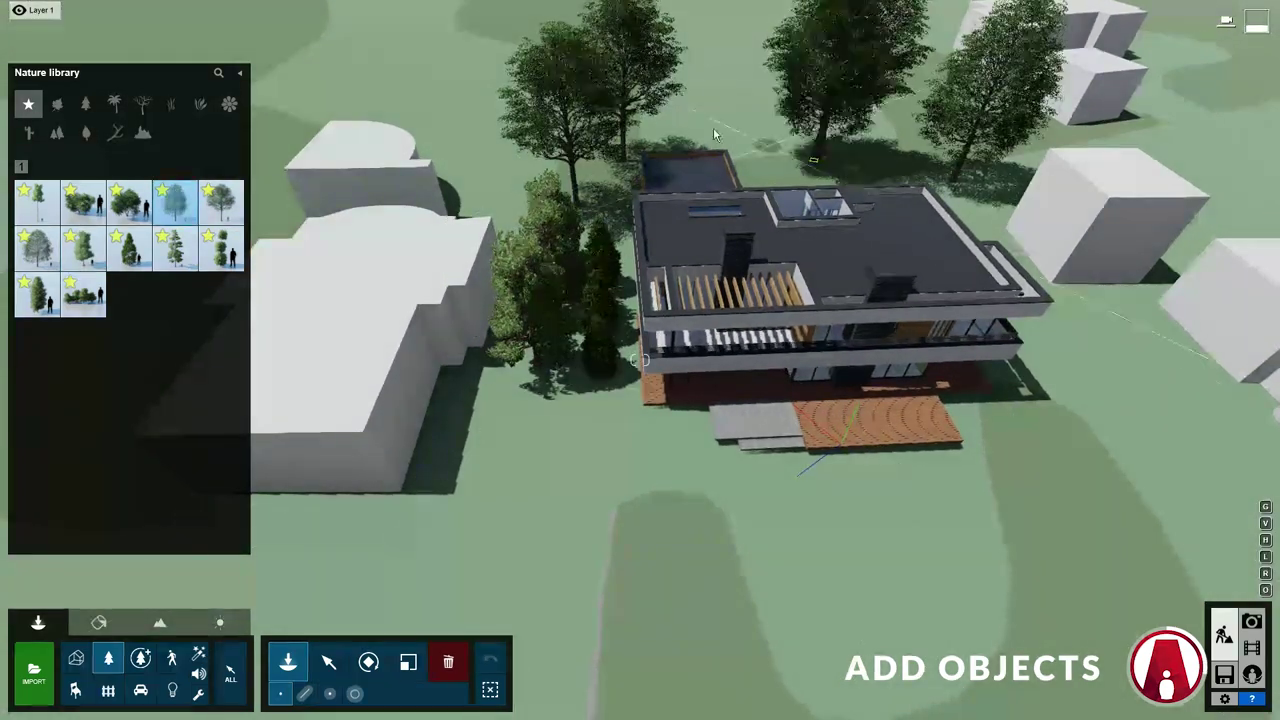
mouse_move(48, 218)
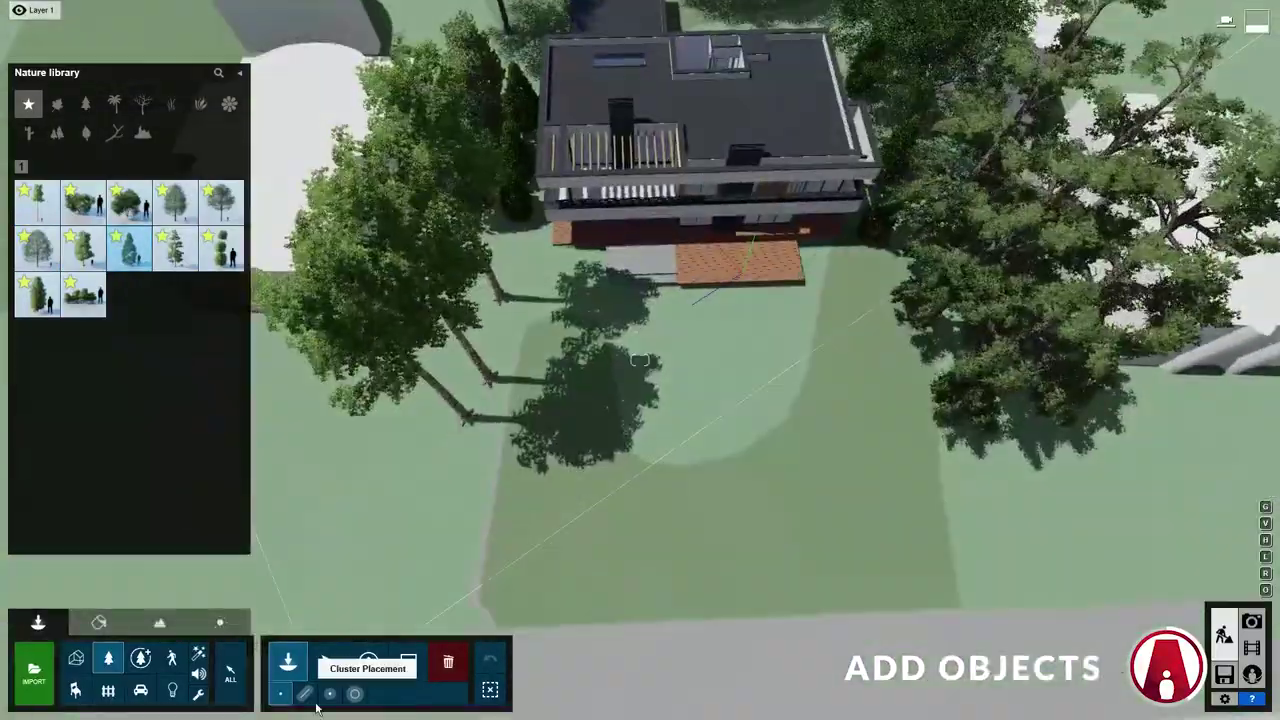
- Line the plot boundary around the villa with a cluster of bushes, adding more plant types and increasing the number of items
click(305, 693)
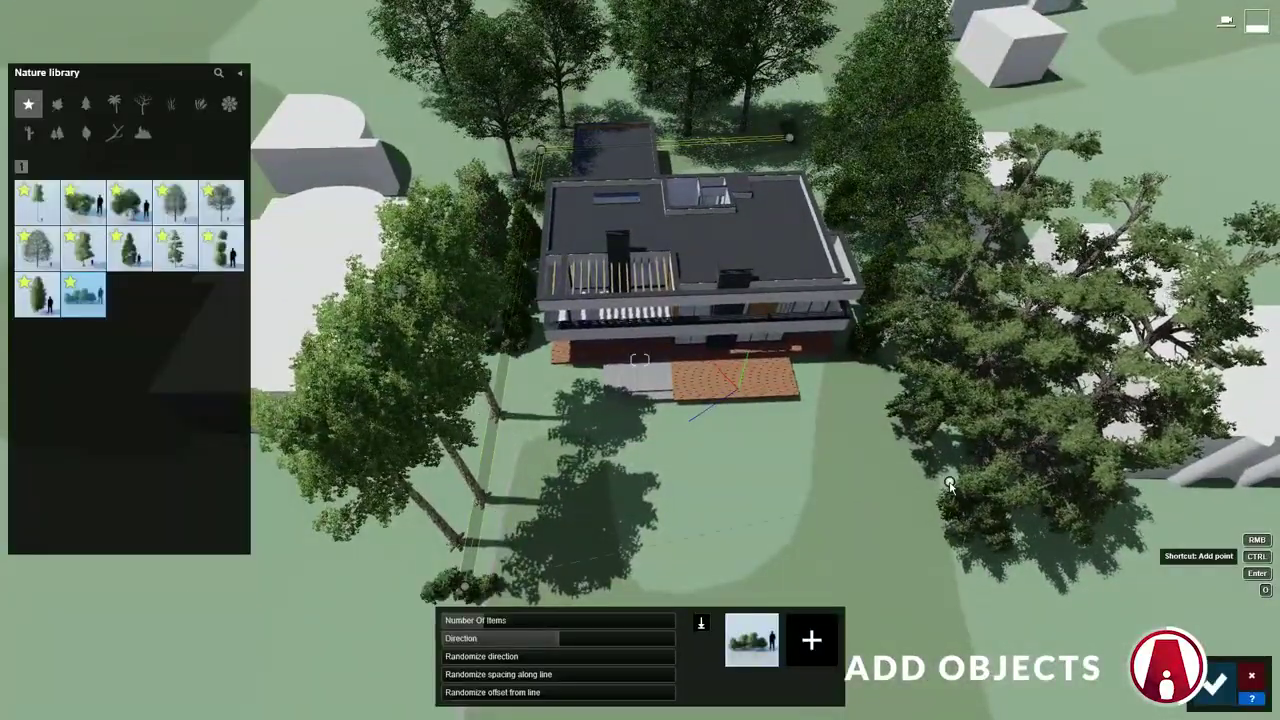
click(37, 295)
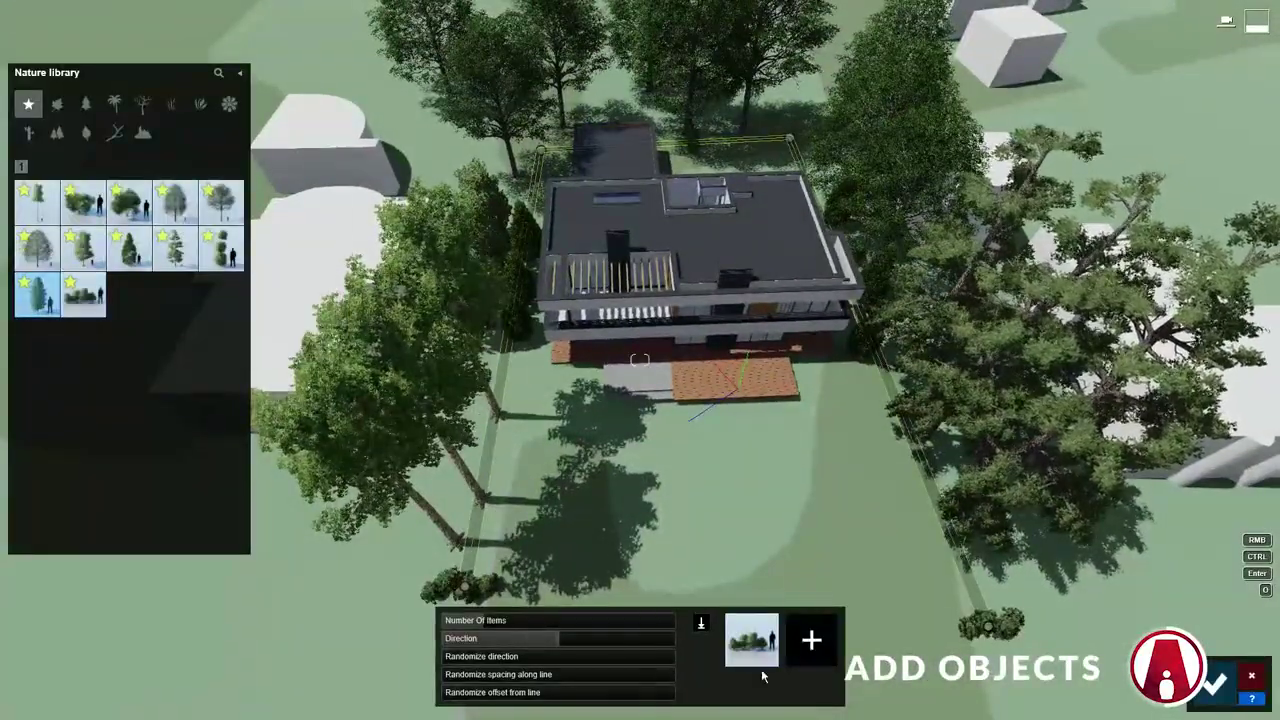
click(811, 640)
click(221, 248)
click(841, 640)
drag(428, 621, 553, 620)
click(436, 678)
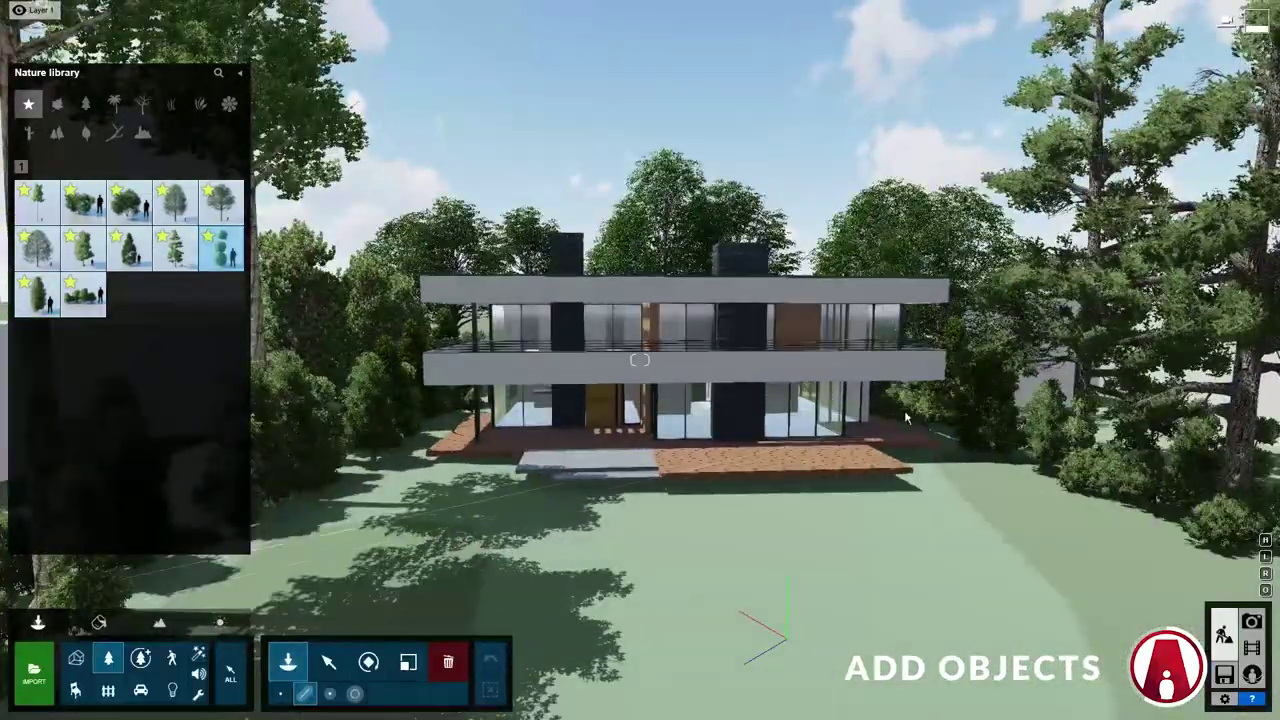
- Place a fine-detail Castanea sativa tree on the lawn in front of the villa
click(140, 658)
click(135, 398)
click(348, 541)
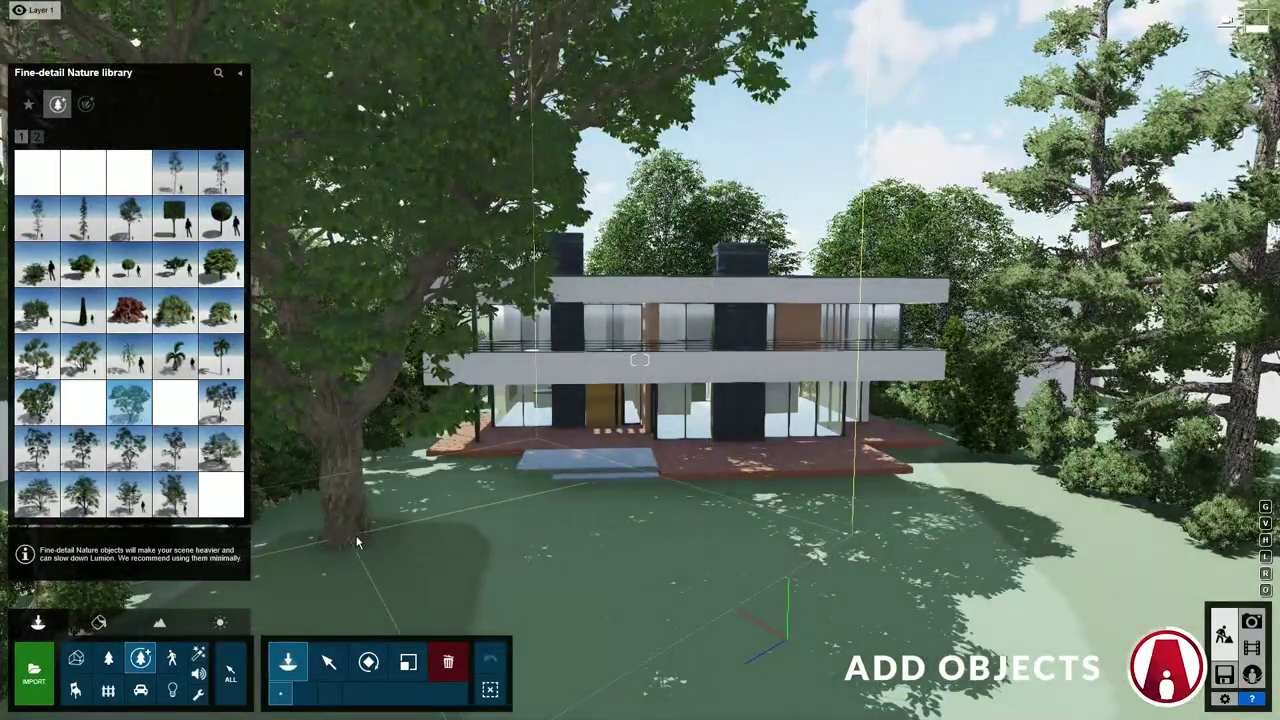
- Place a standing person from the Character library on the villa's terrace deck
click(171, 658)
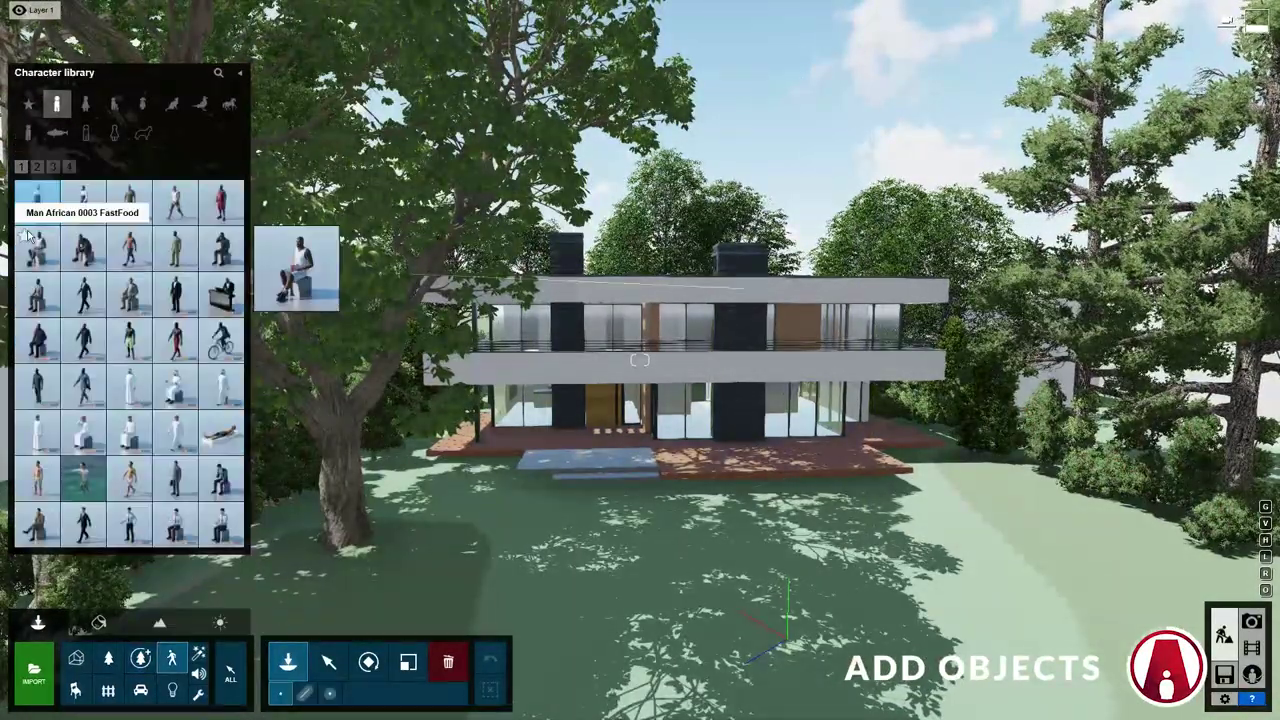
click(69, 166)
click(29, 450)
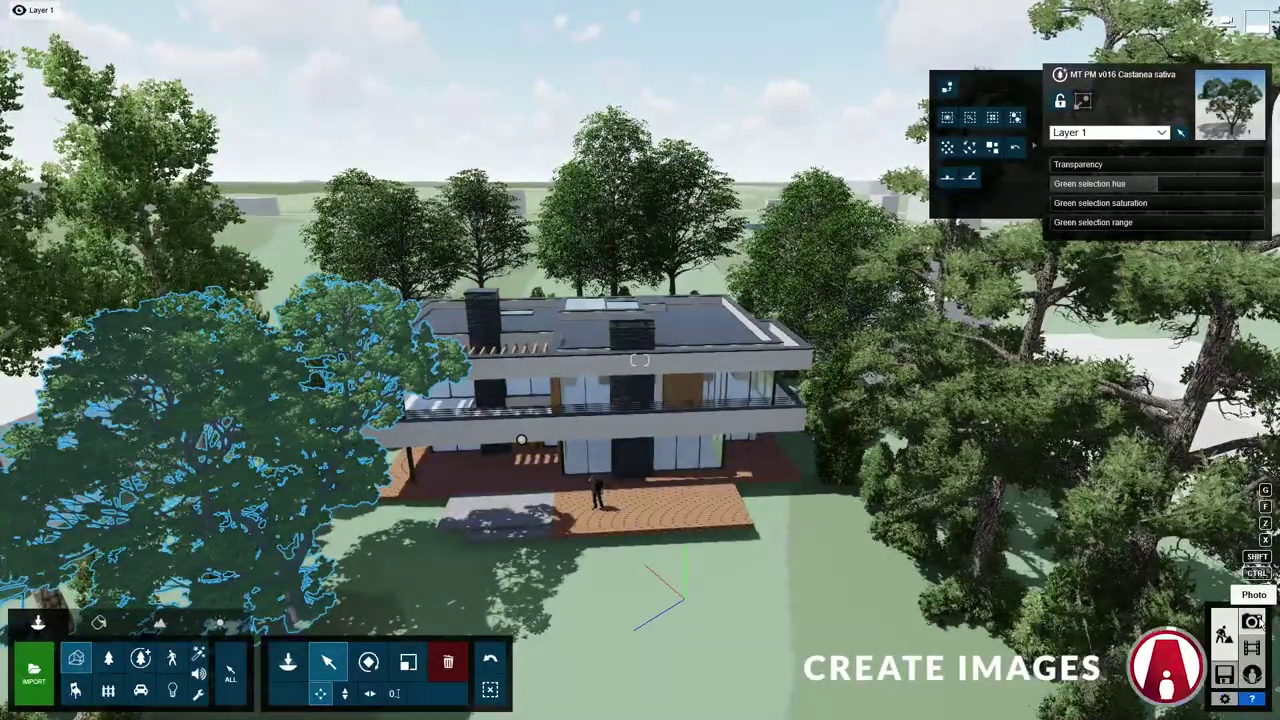
- Switch to Photo mode and frame an elevated view of the villa's front with the surrounding trees
click(1251, 622)
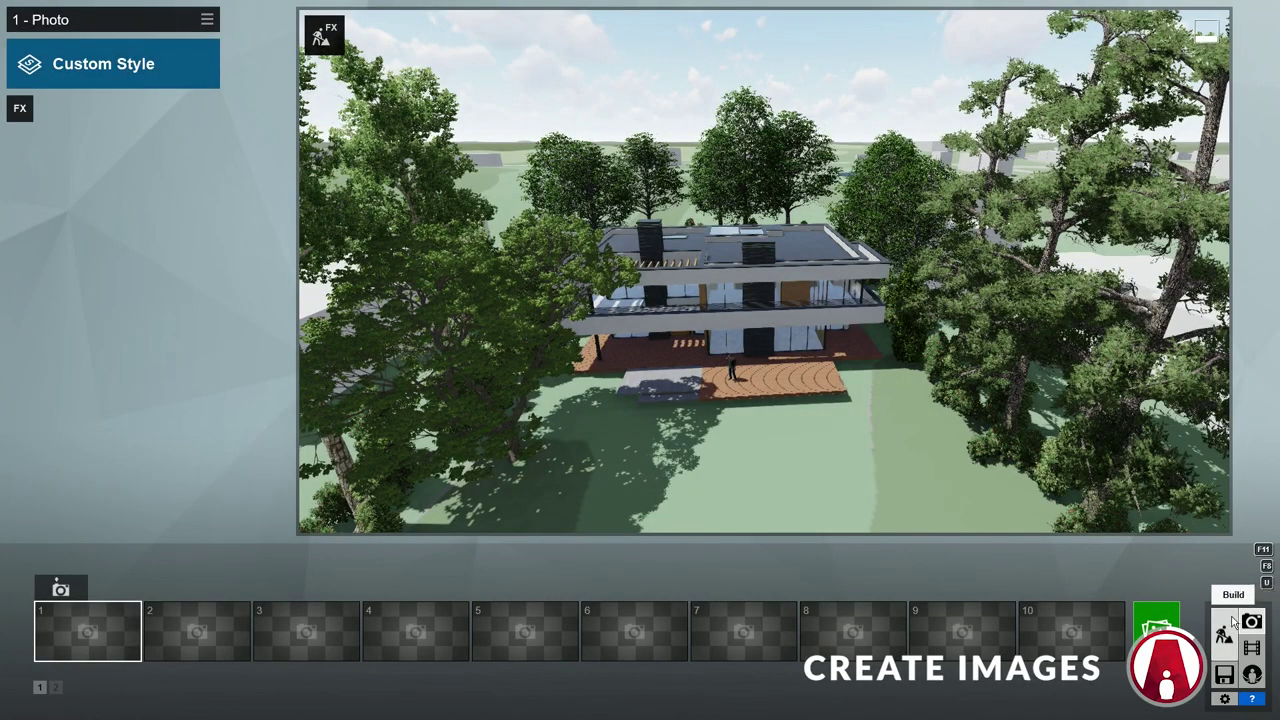
key(q)
right_drag(924, 427, 926, 398)
key(w)
key(e)
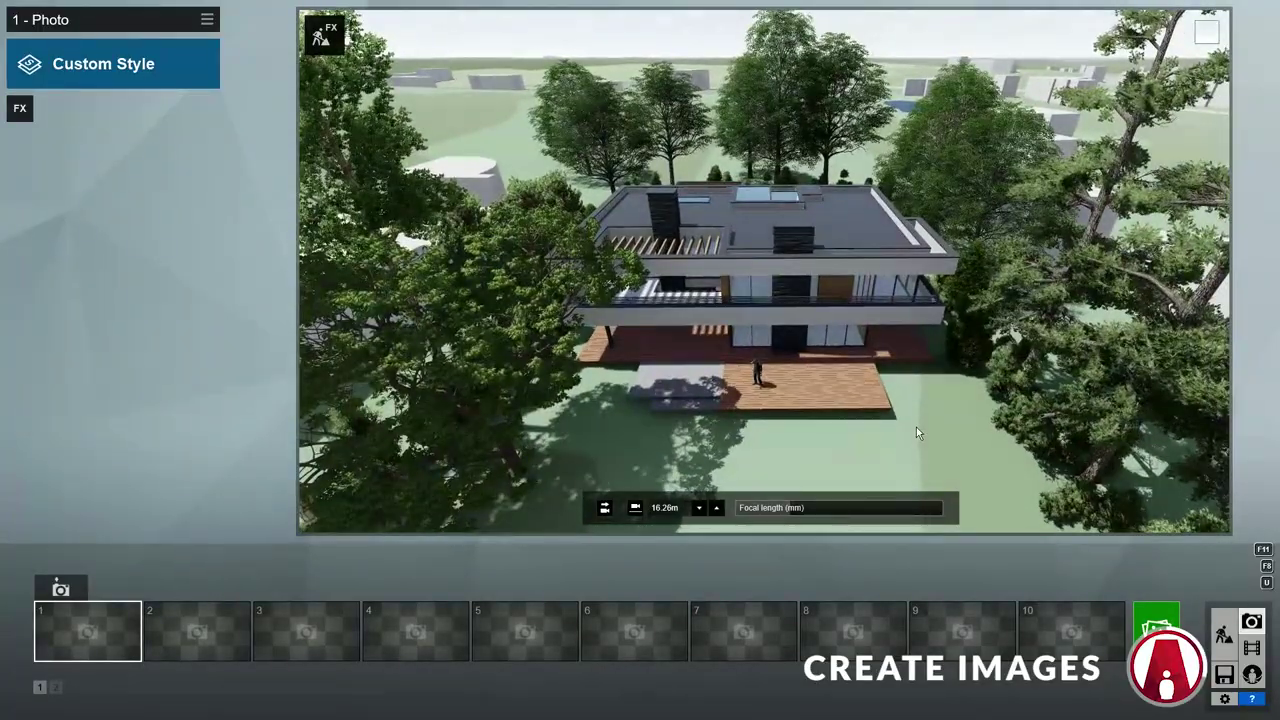
- Set the focal length to 20 mm, pull the camera back to show the whole villa and store it as the first photo
mouse_move(784, 508)
mouse_down()
mouse_move(829, 508)
mouse_move(736, 513)
mouse_move(800, 516)
mouse_up()
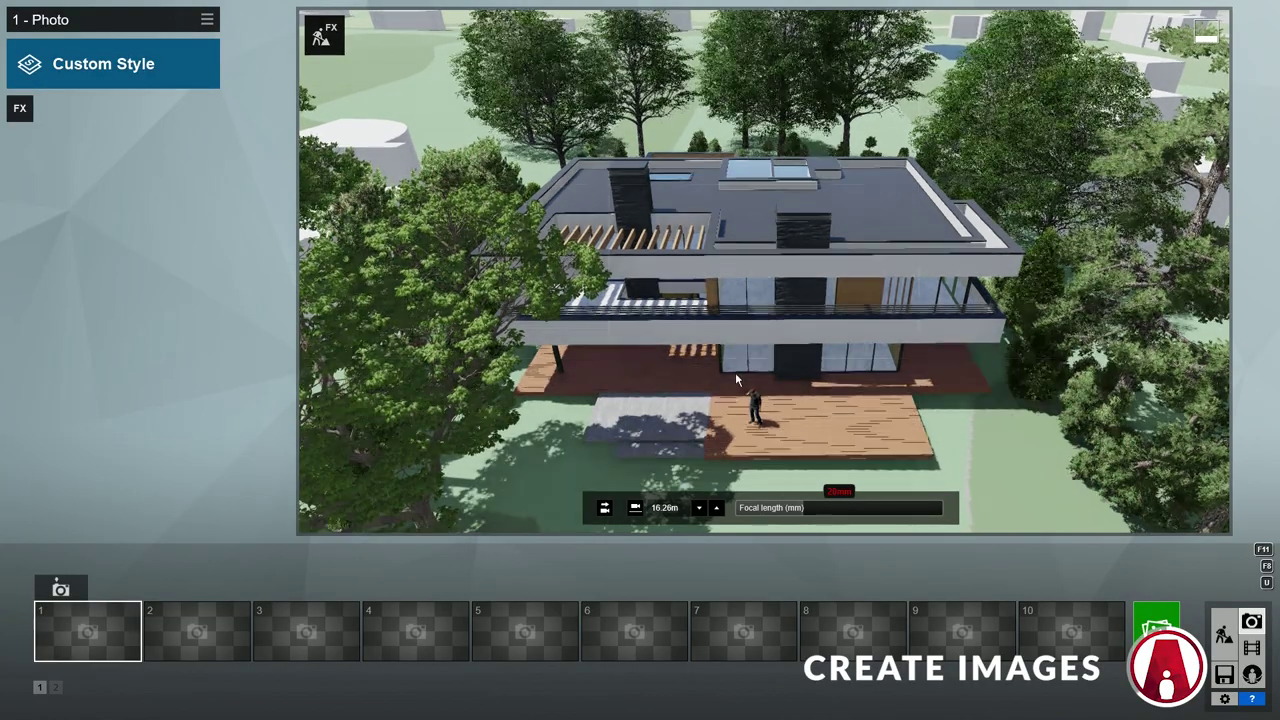
key(s)
right_drag(700, 348, 720, 373)
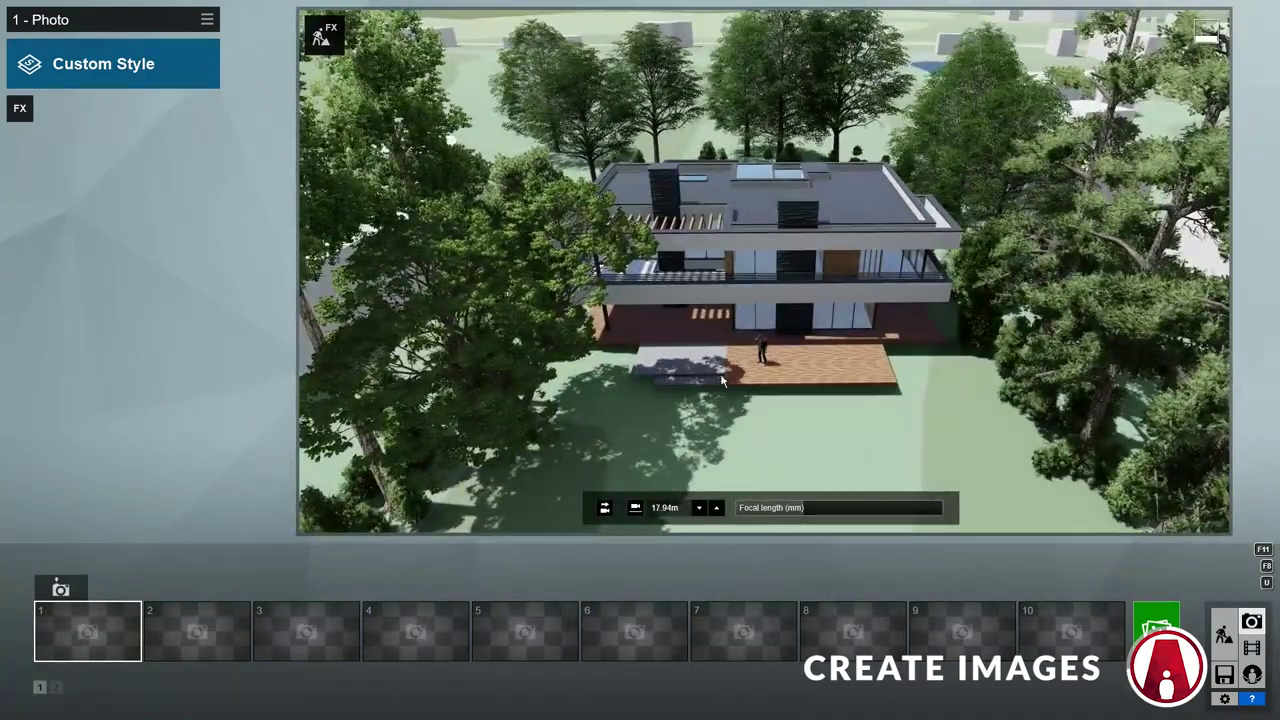
click(60, 589)
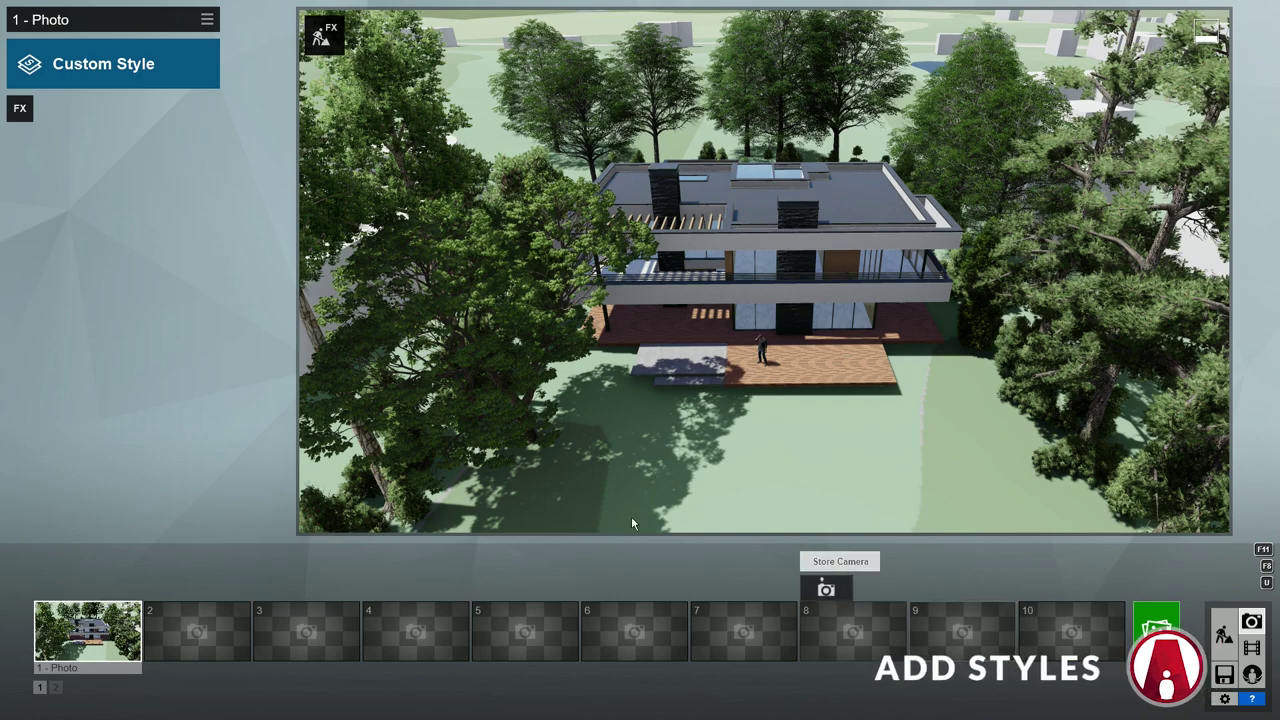
- Apply the Realistic style to the photo and compare it with Sharpen and Color Correction switched off and on
click(143, 73)
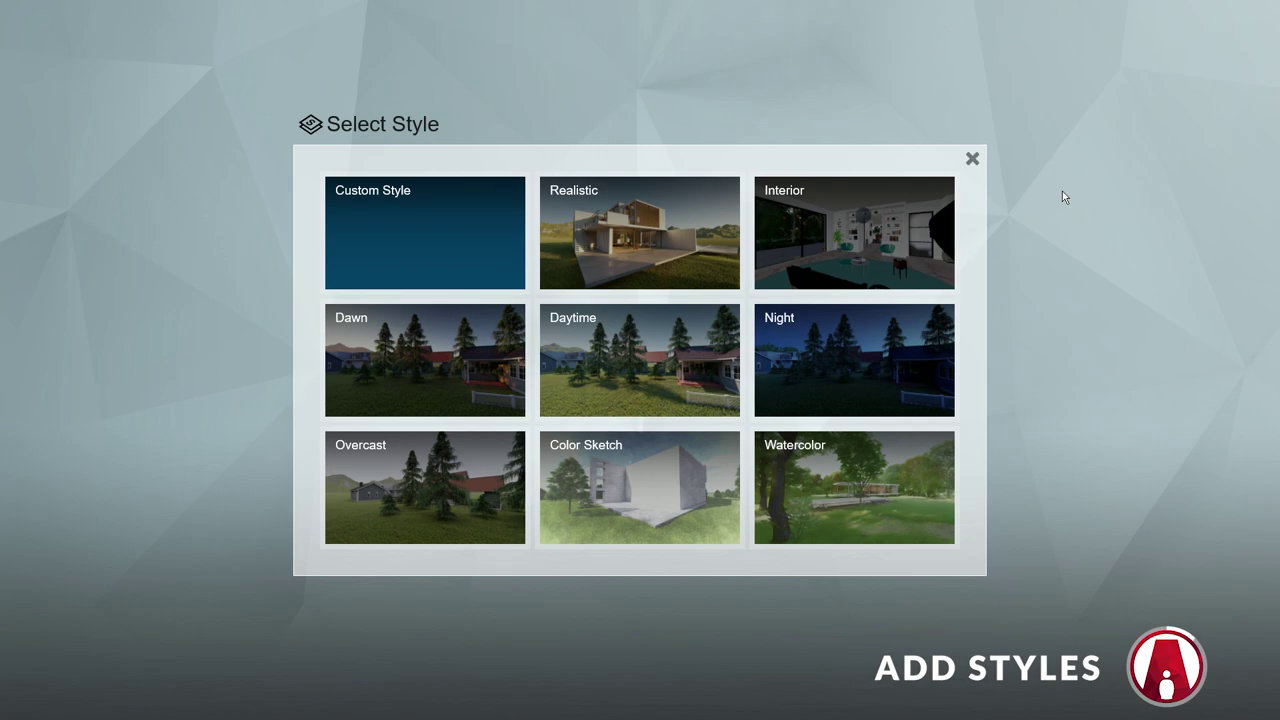
click(650, 256)
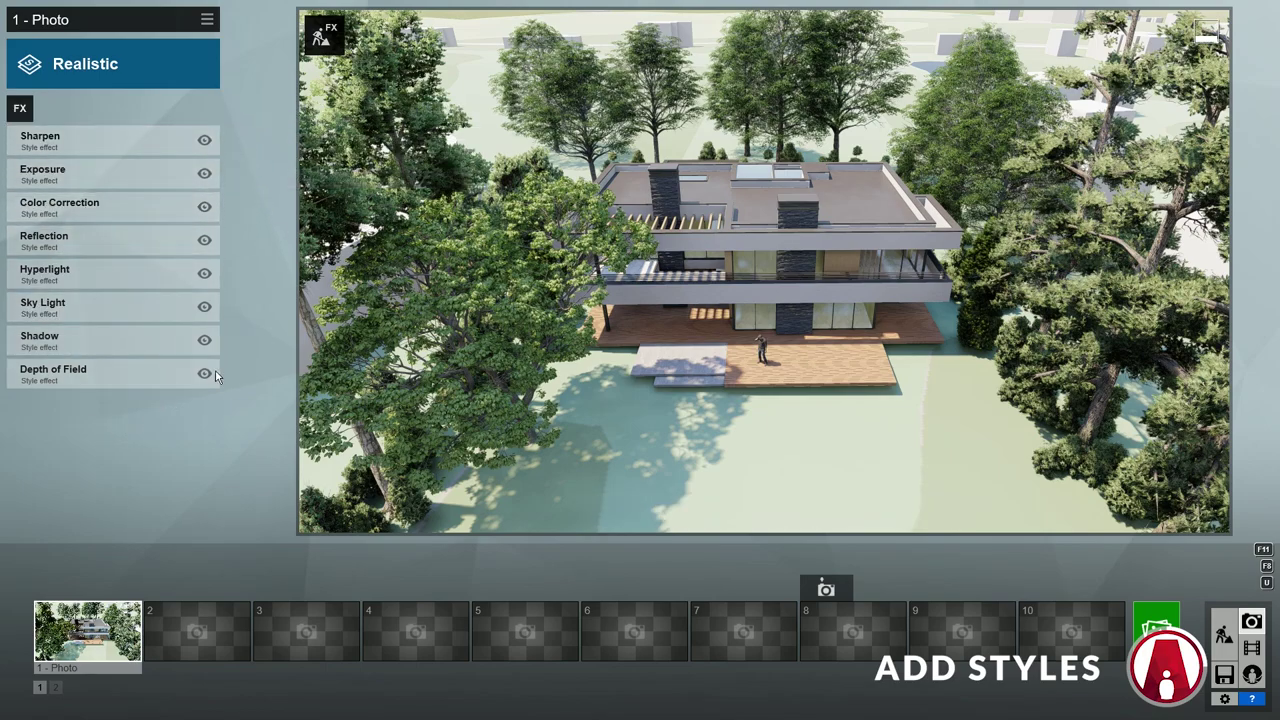
click(204, 140)
click(204, 140)
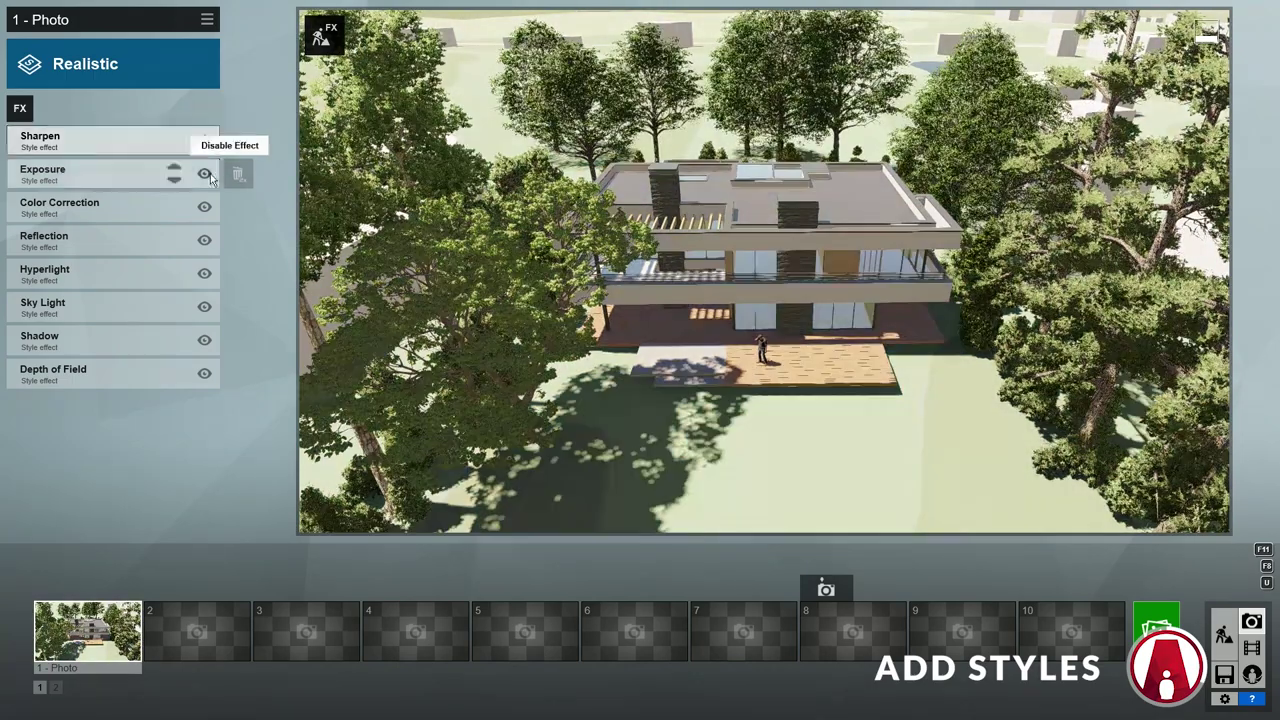
click(205, 207)
click(205, 207)
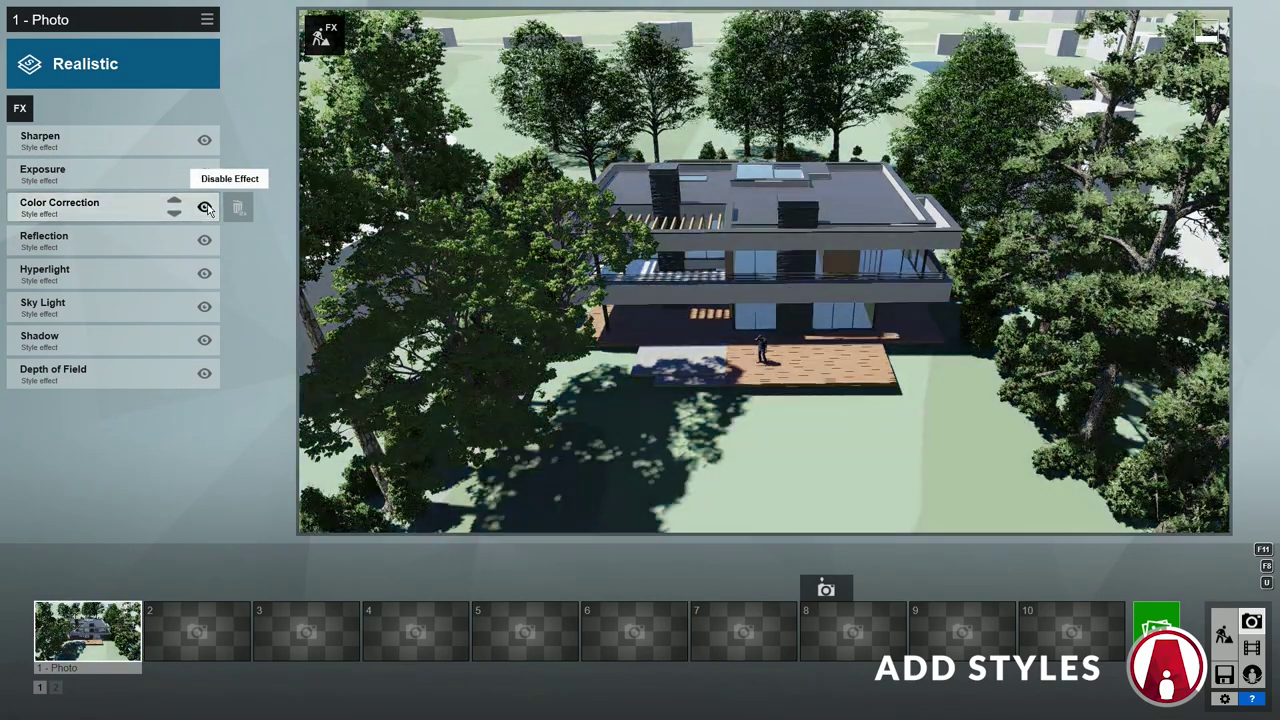
- Add the Real Skies effect to the photo and rotate the sky's heading
click(30, 111)
click(422, 238)
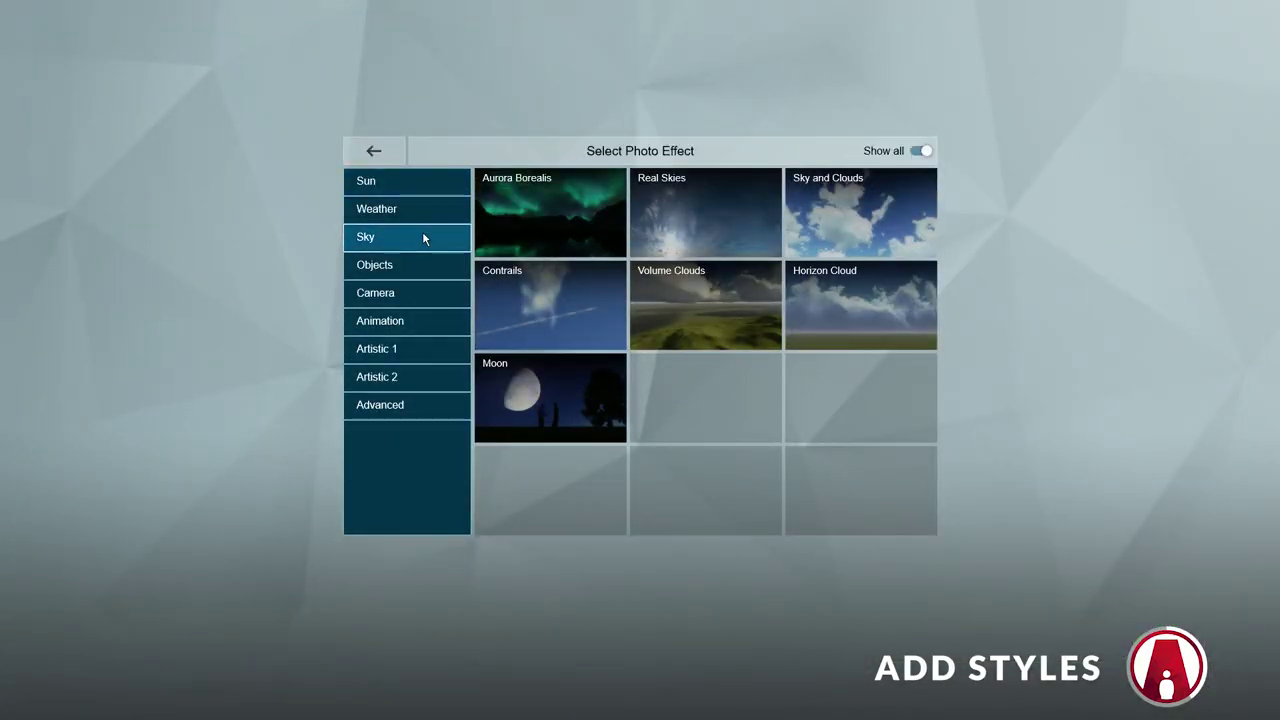
click(707, 216)
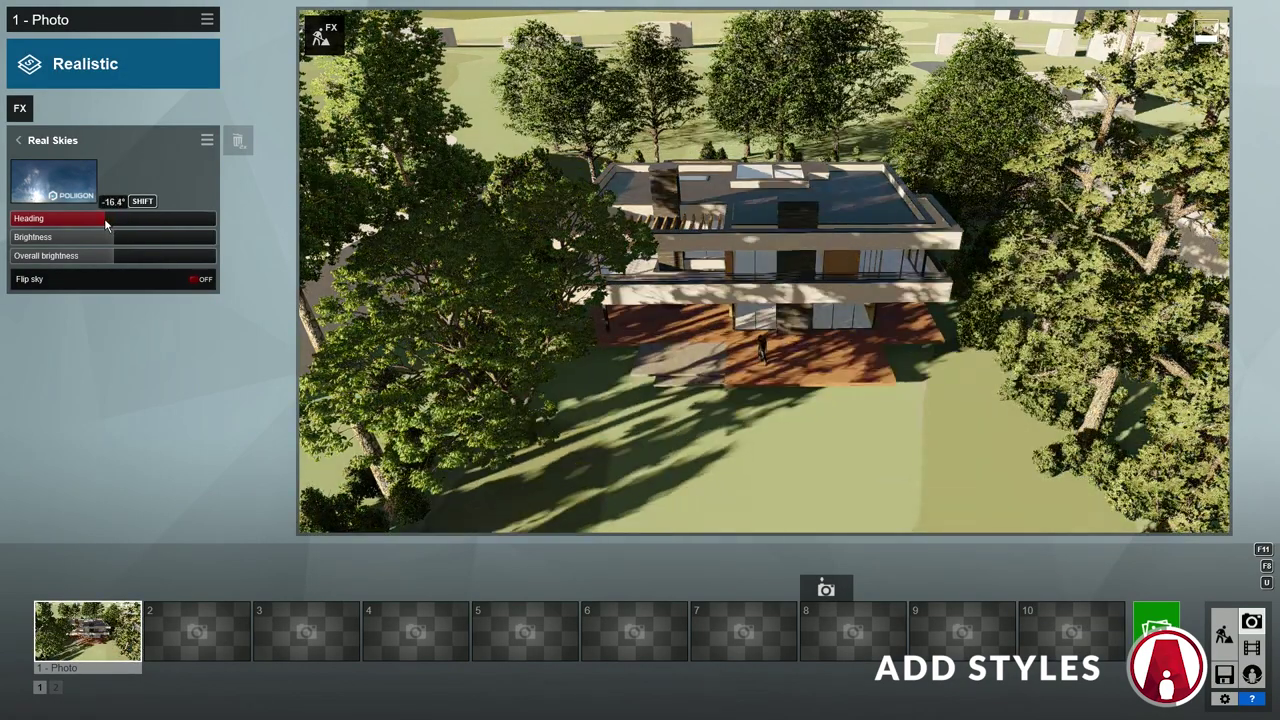
mouse_move(106, 224)
mouse_down()
mouse_move(62, 226)
mouse_move(103, 230)
mouse_up()
- Change the Real Skies effect to the last sky in the Cloudy set and compare the photo with the effect off and on
click(82, 187)
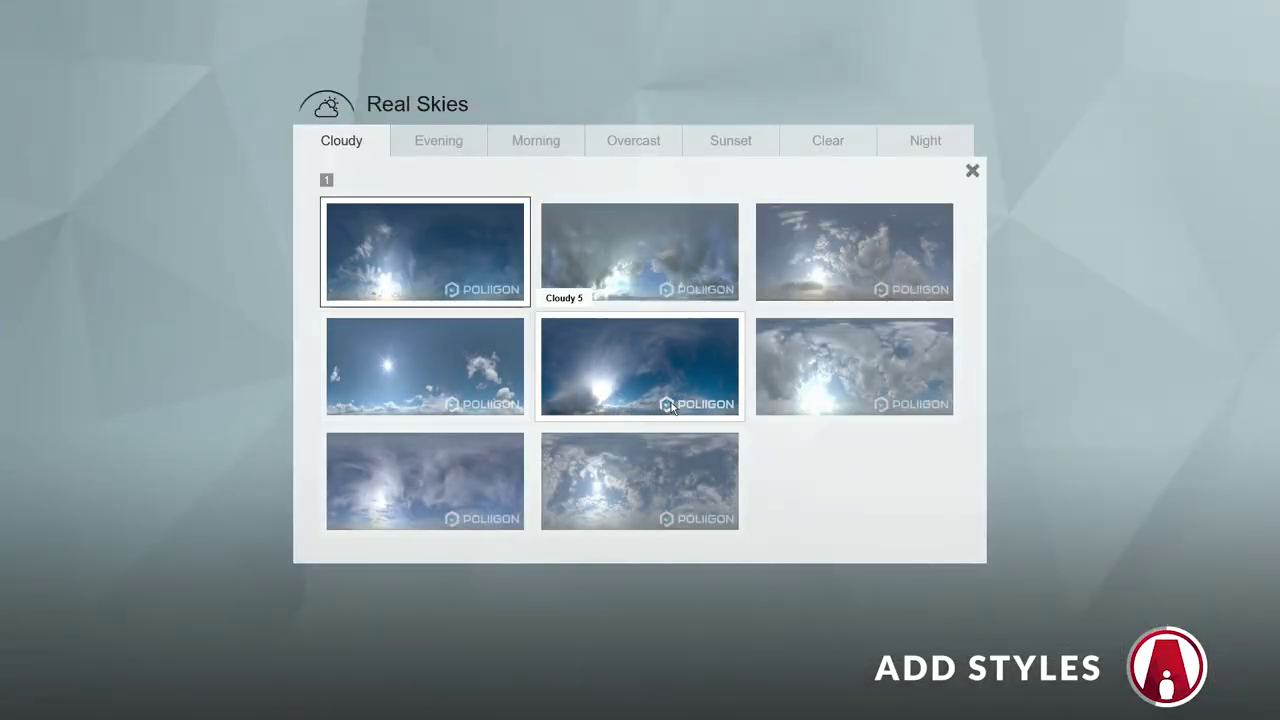
click(634, 491)
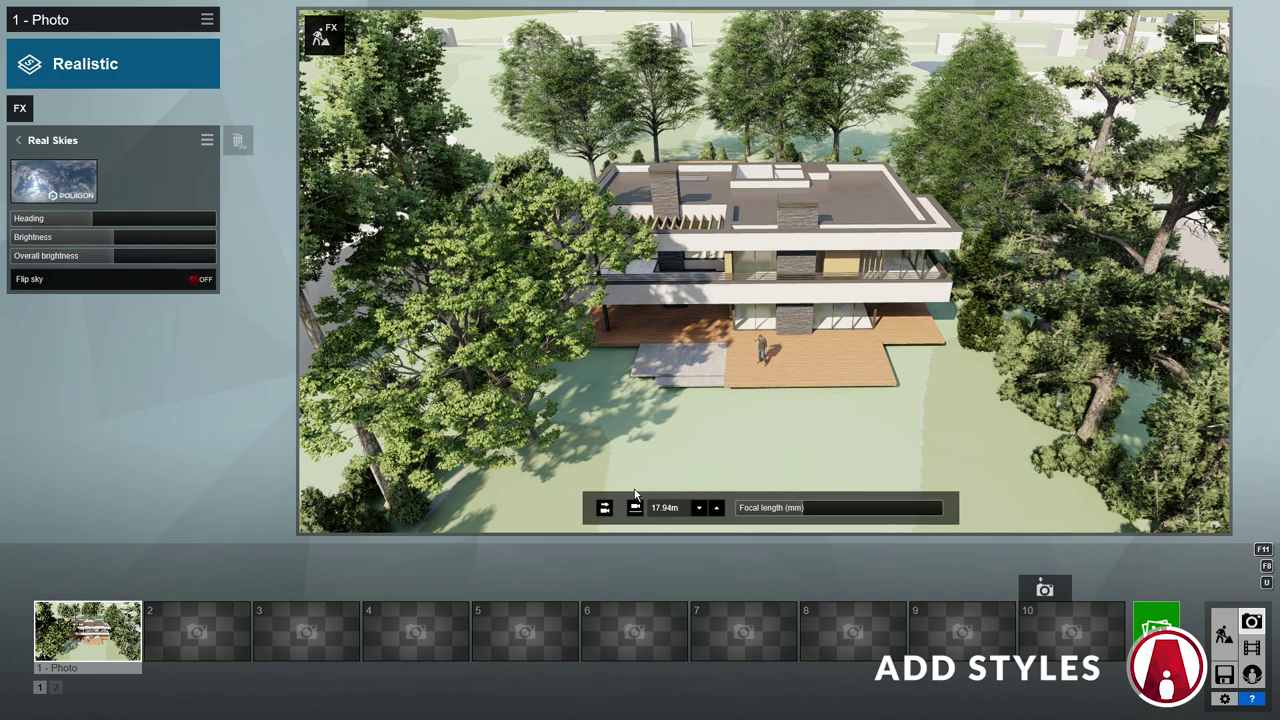
click(18, 140)
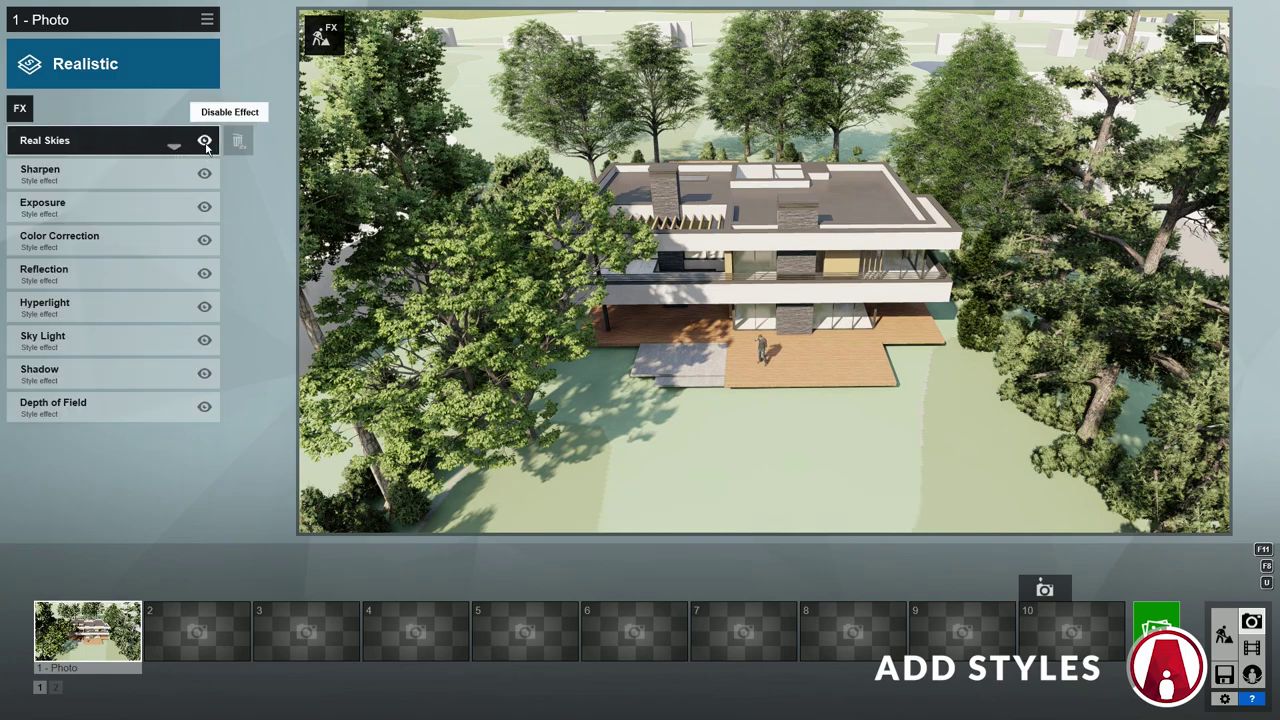
click(204, 142)
click(204, 142)
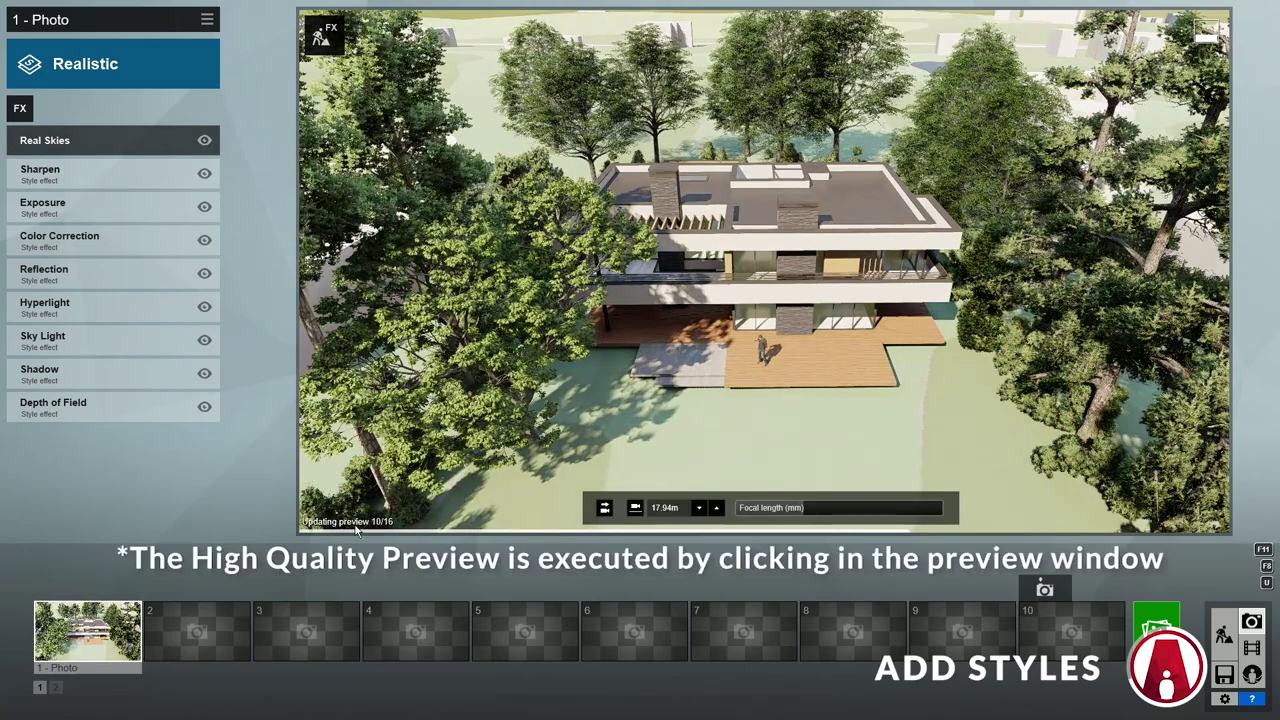
- Compare the photo with Color Correction off and on, and examine the high-quality preview option in the settings
click(205, 241)
click(205, 241)
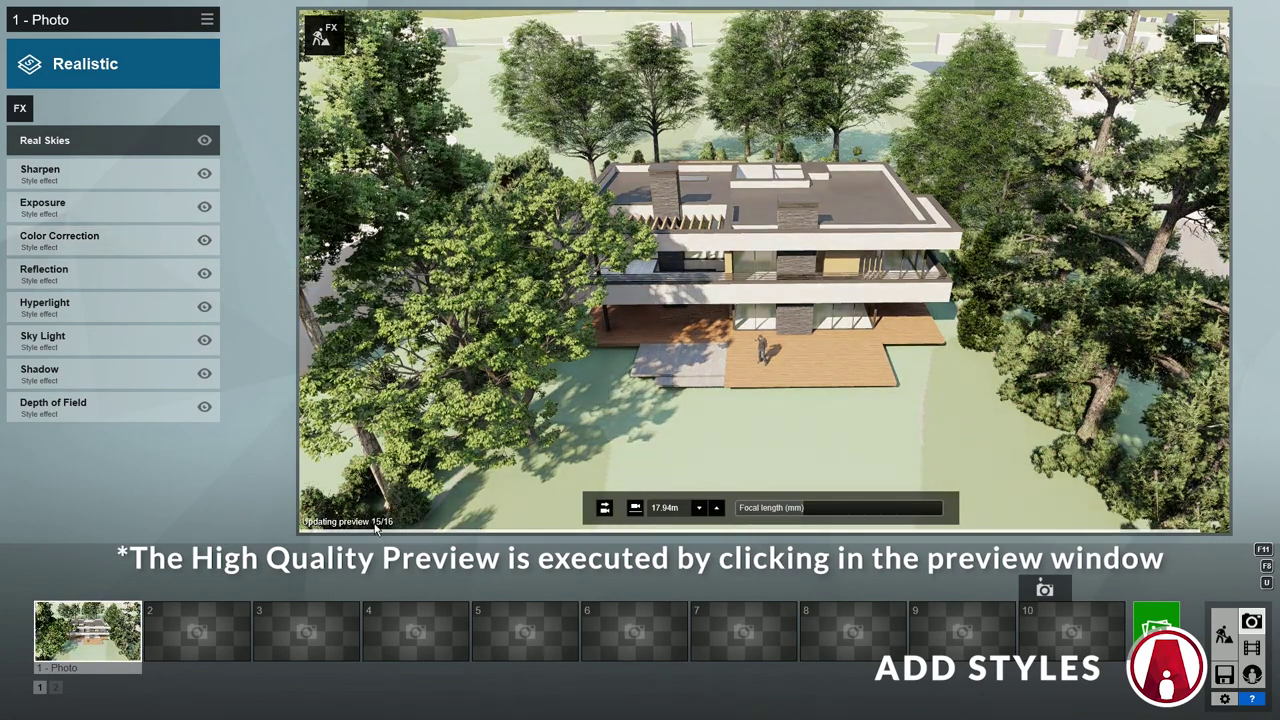
click(1226, 700)
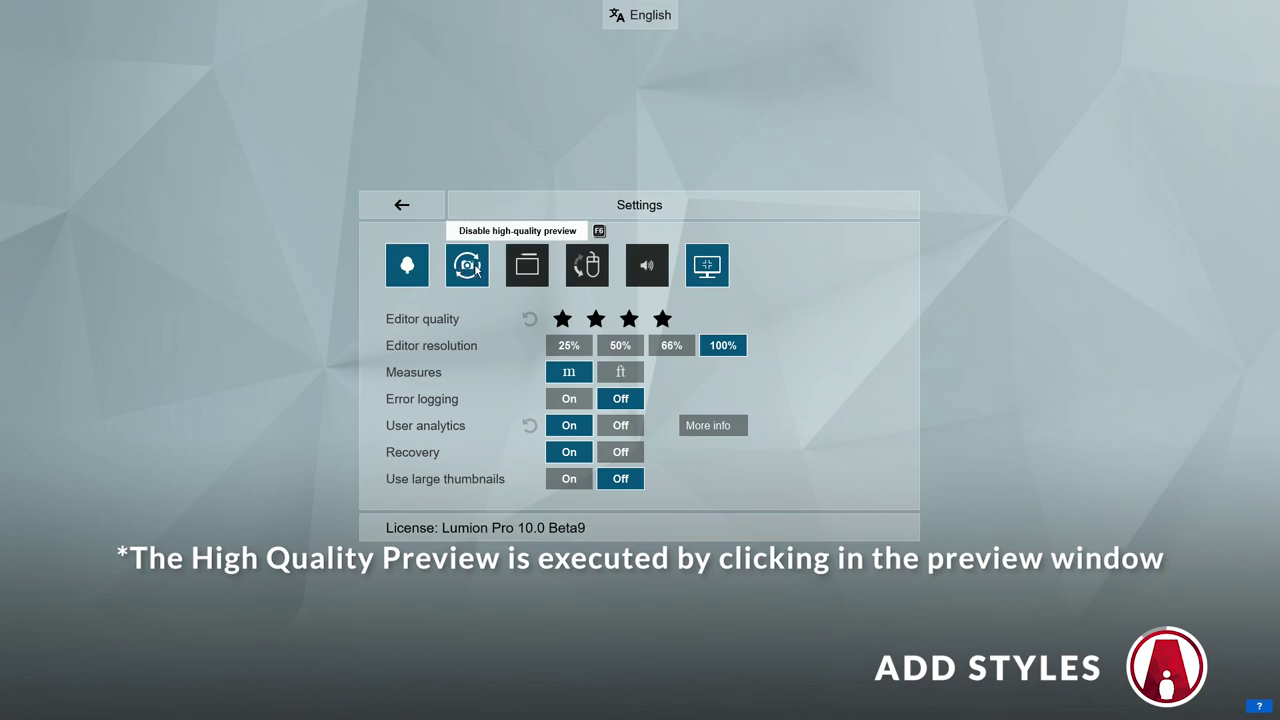
click(419, 213)
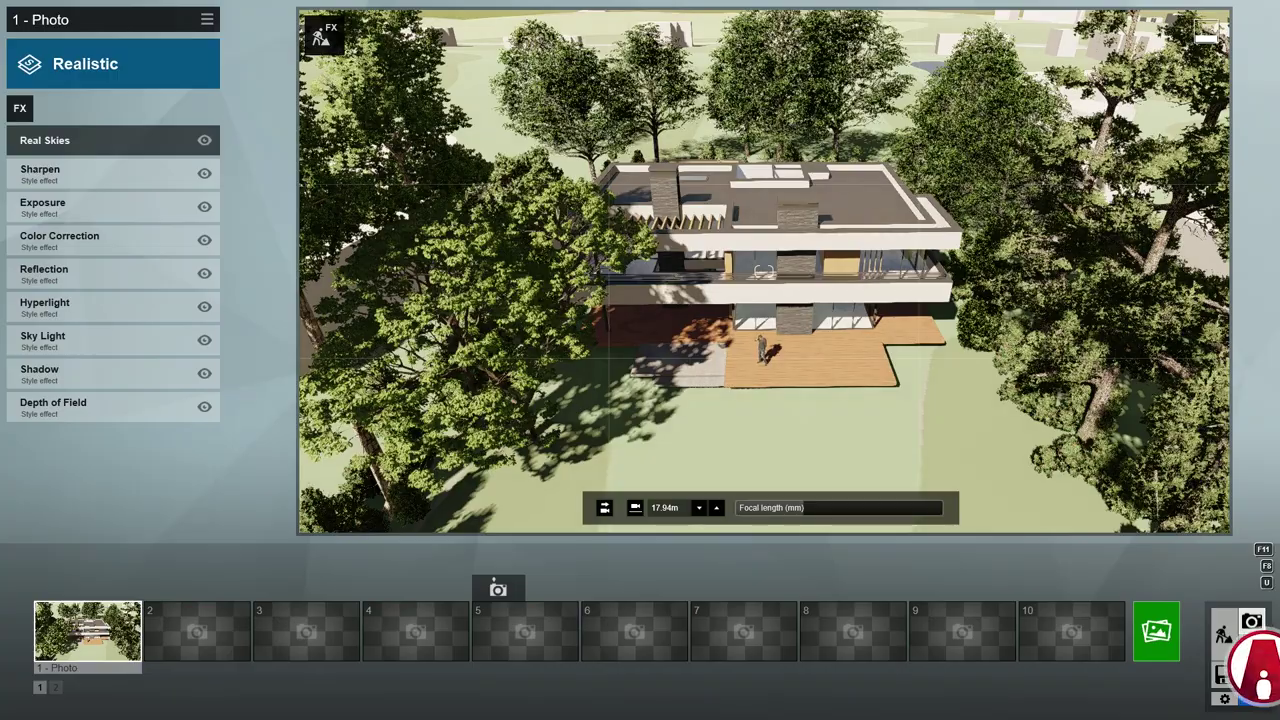
- Store a wider aerial view of the villa and the surrounding buildings as the second photo
key(s)
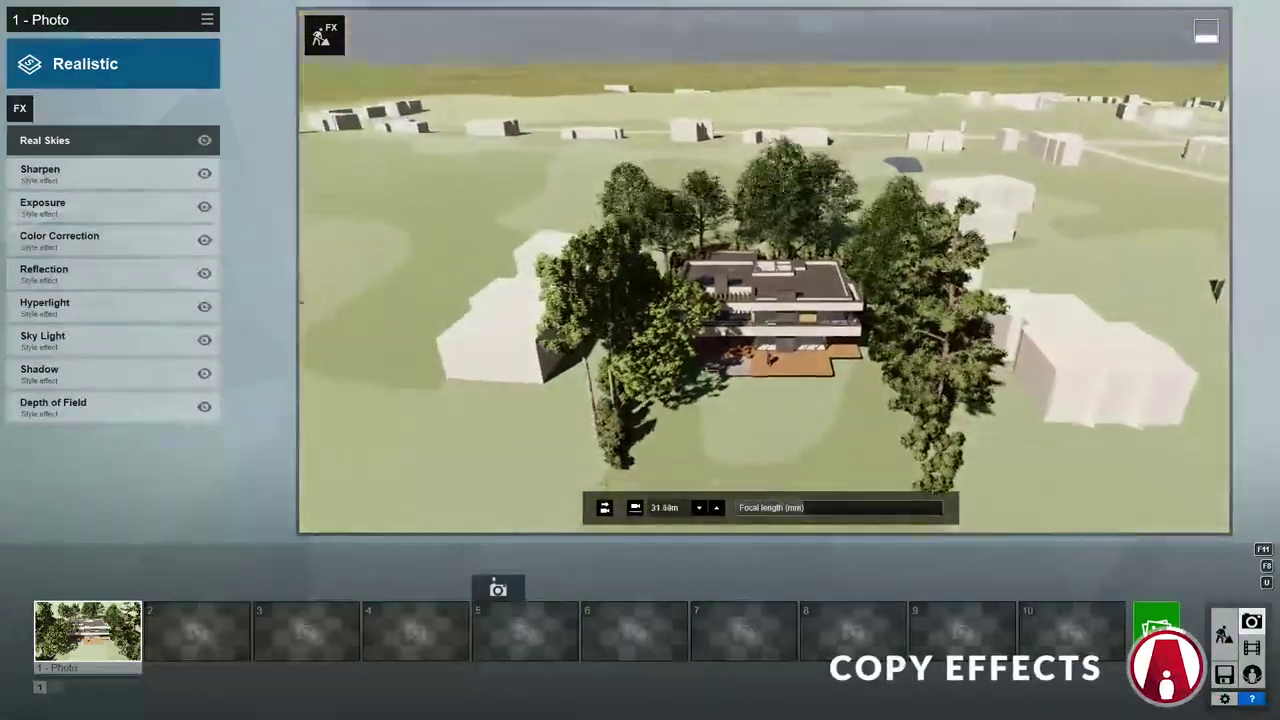
key(w)
right_drag(762, 285, 762, 313)
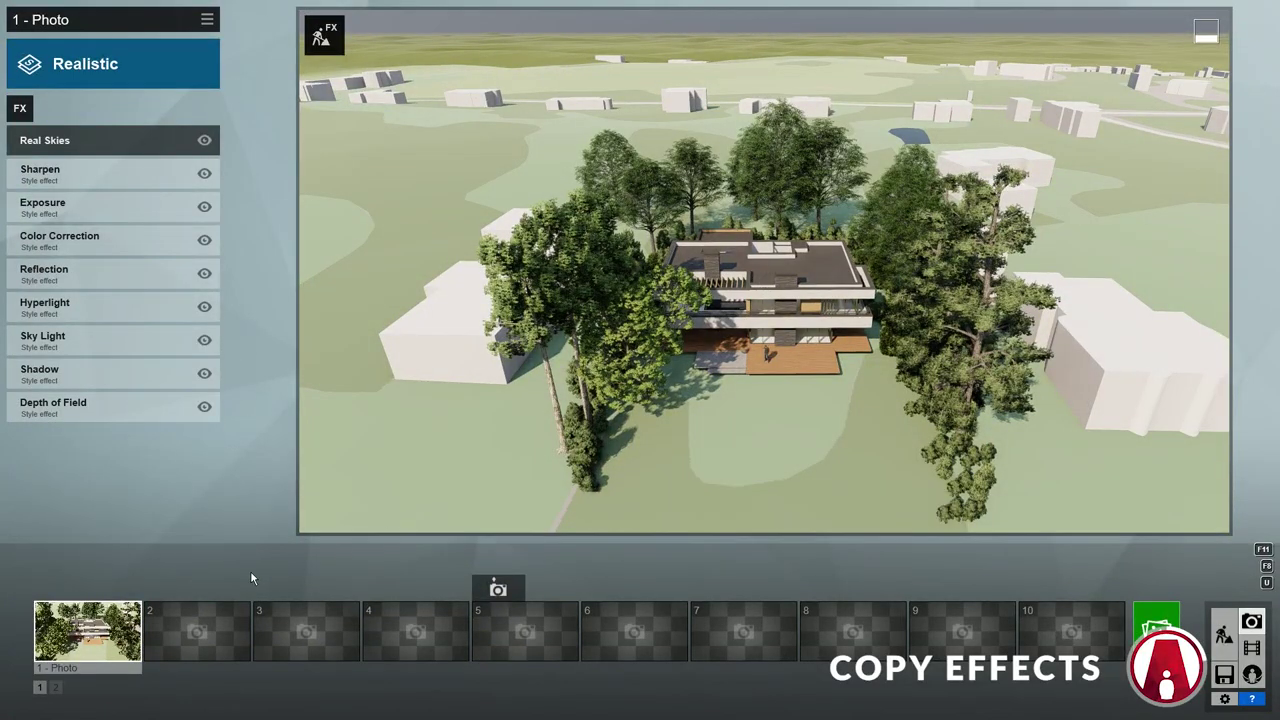
click(192, 596)
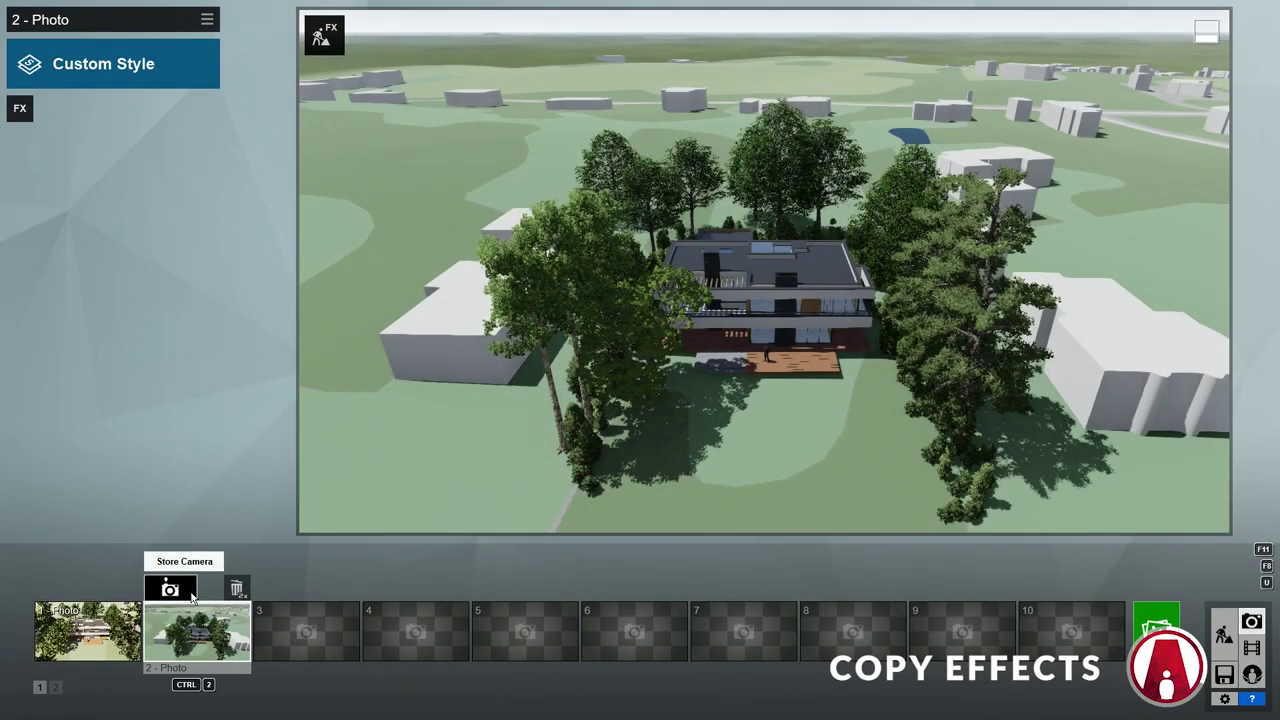
- Copy the effects of the first photo and paste them onto the second photo
click(136, 630)
click(209, 19)
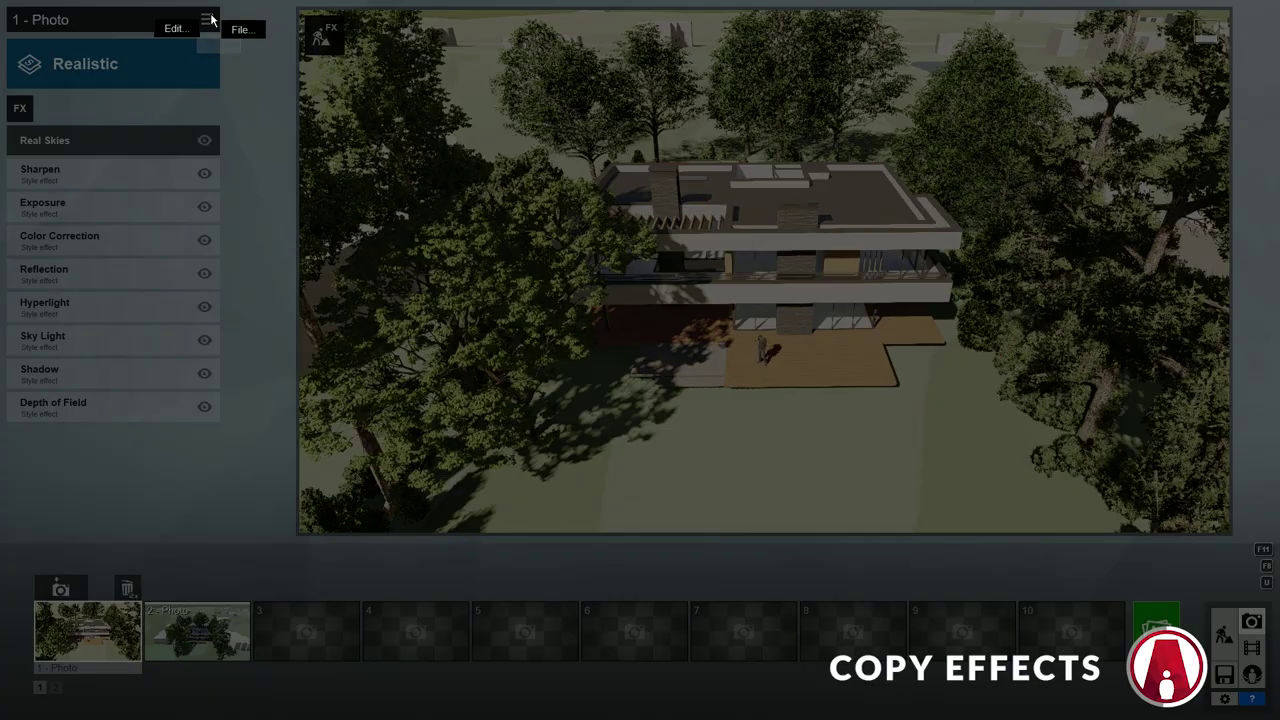
click(141, 29)
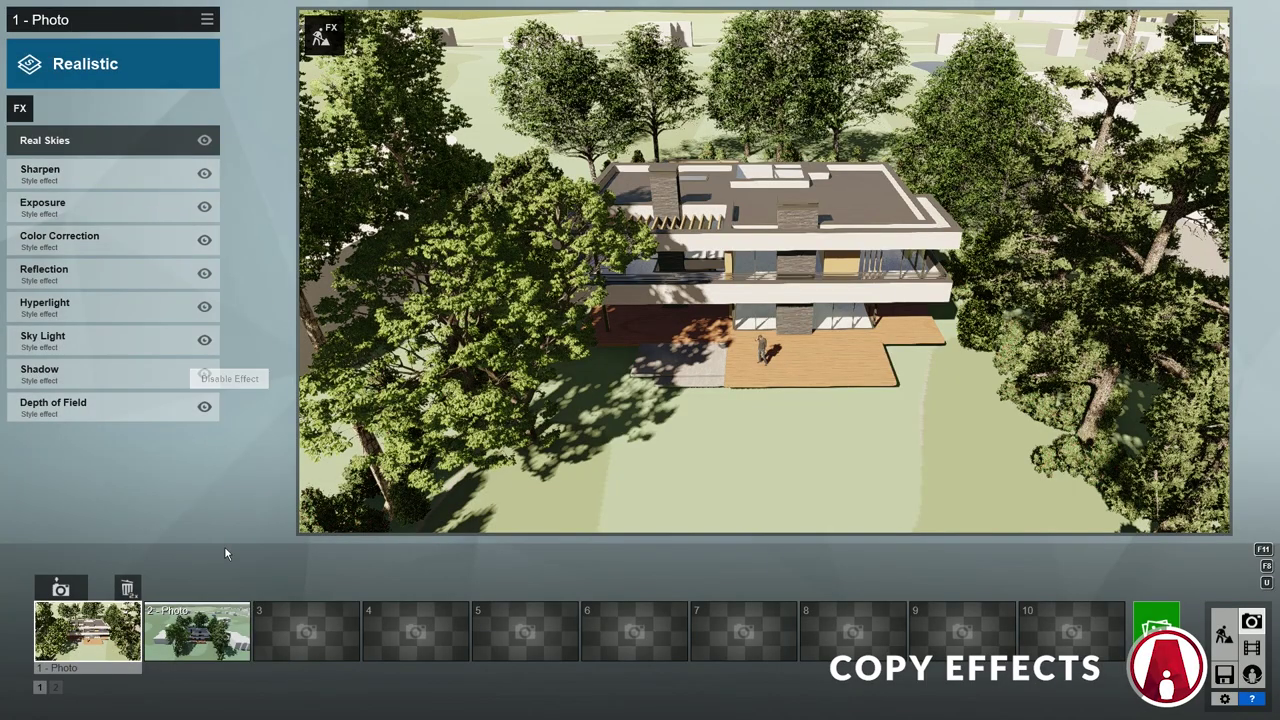
click(197, 632)
click(209, 19)
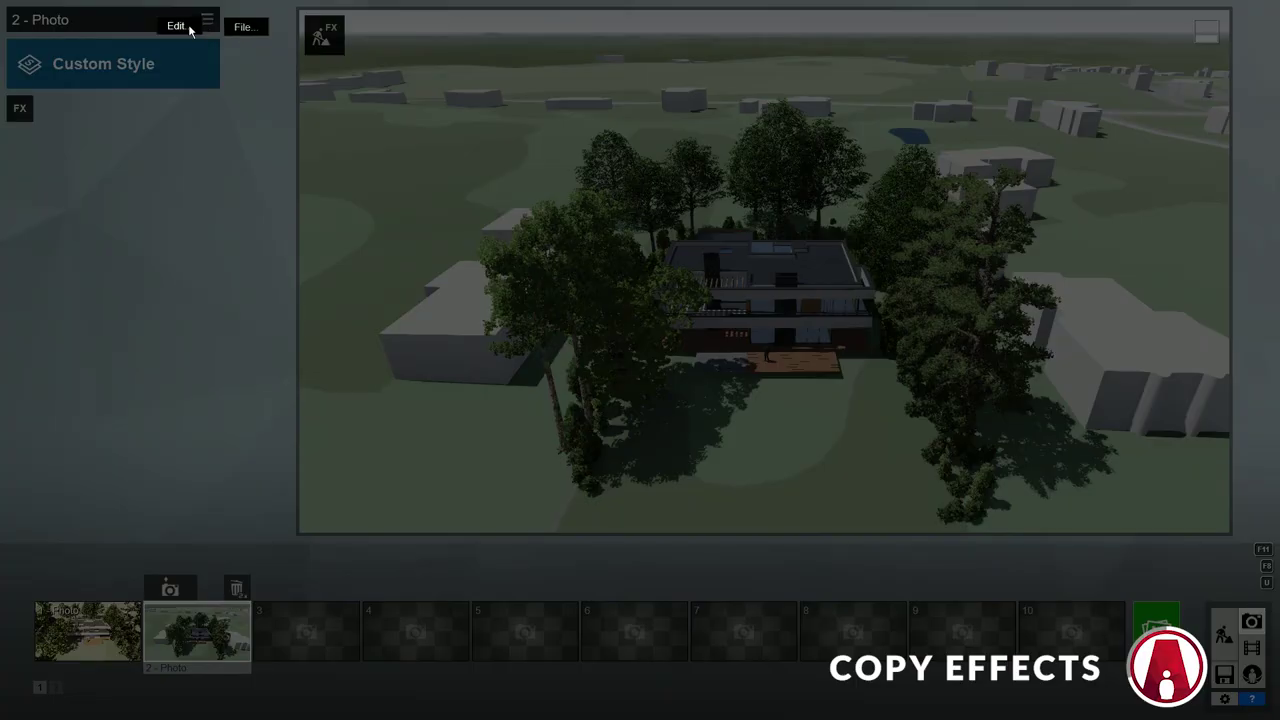
click(244, 26)
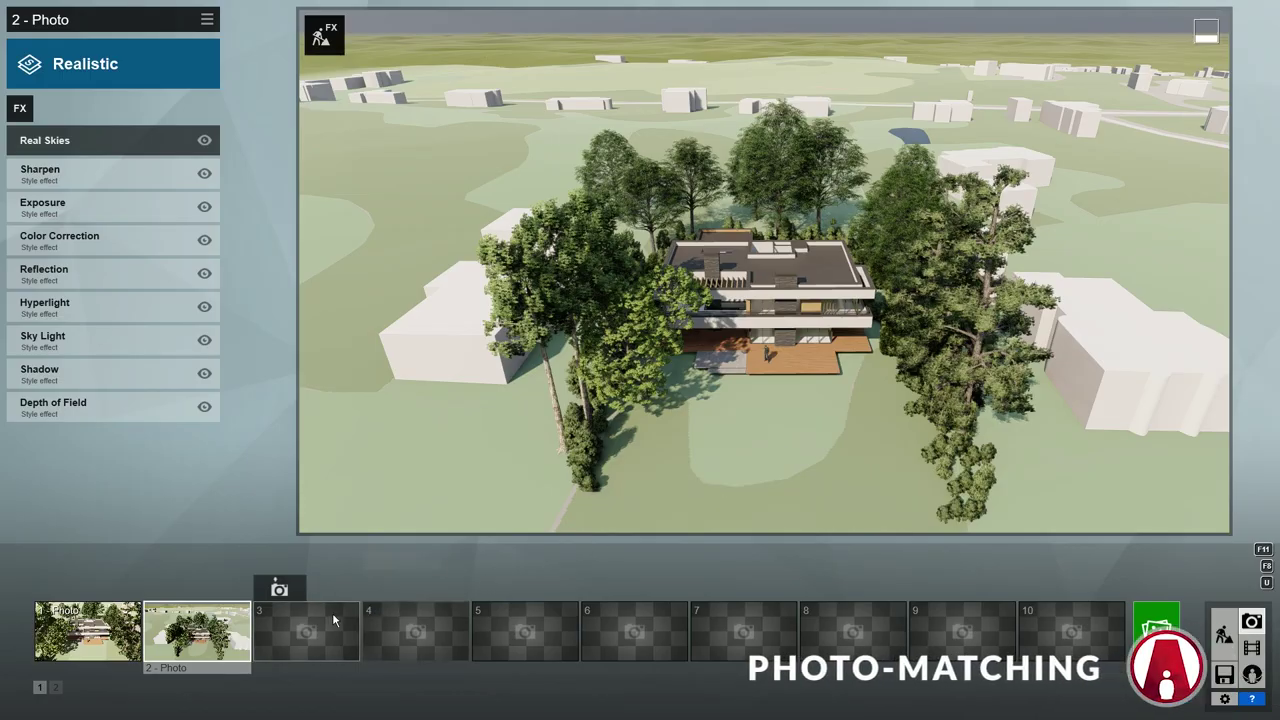
- Store the current view as the third photo, add the Photo Matching effect and open it for editing
click(279, 590)
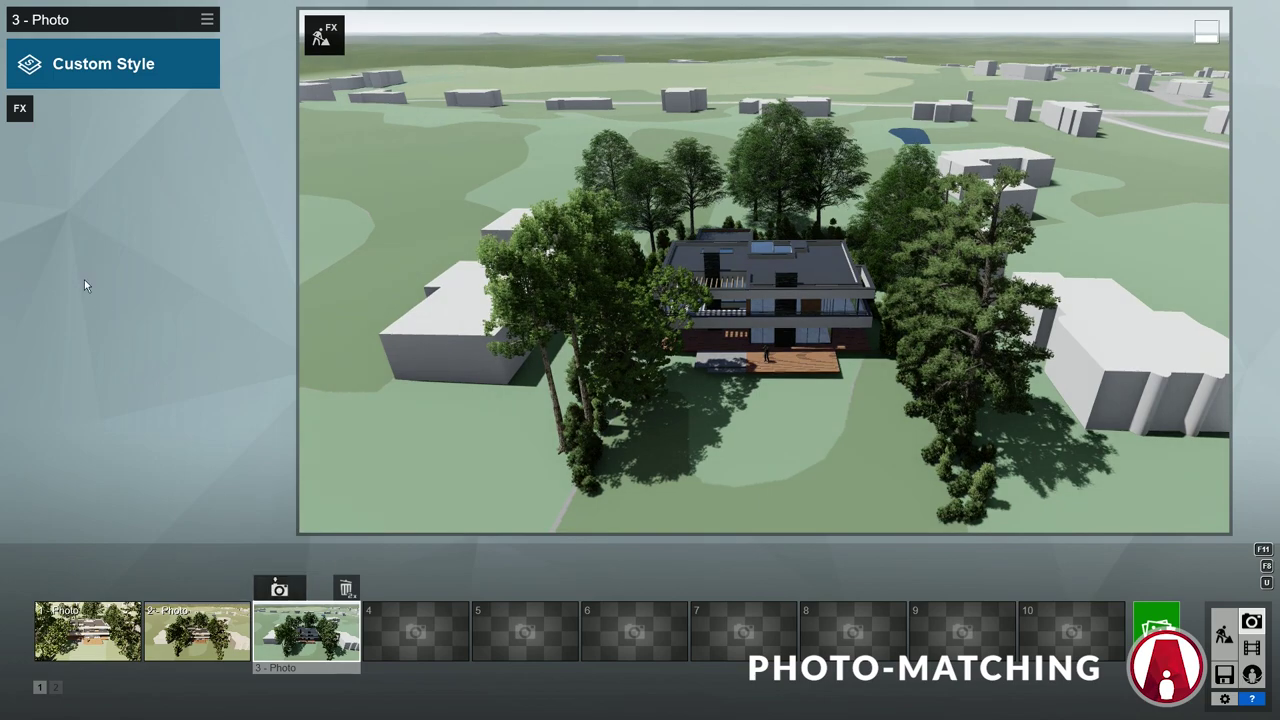
click(19, 113)
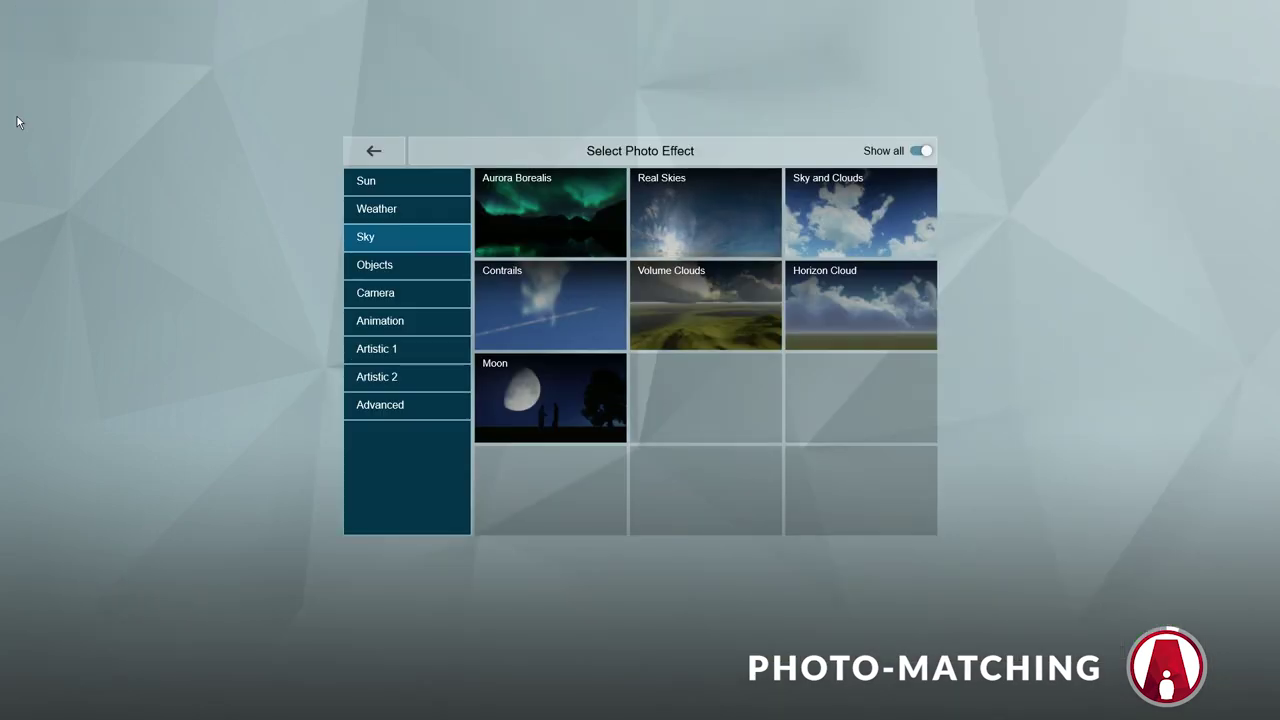
click(401, 295)
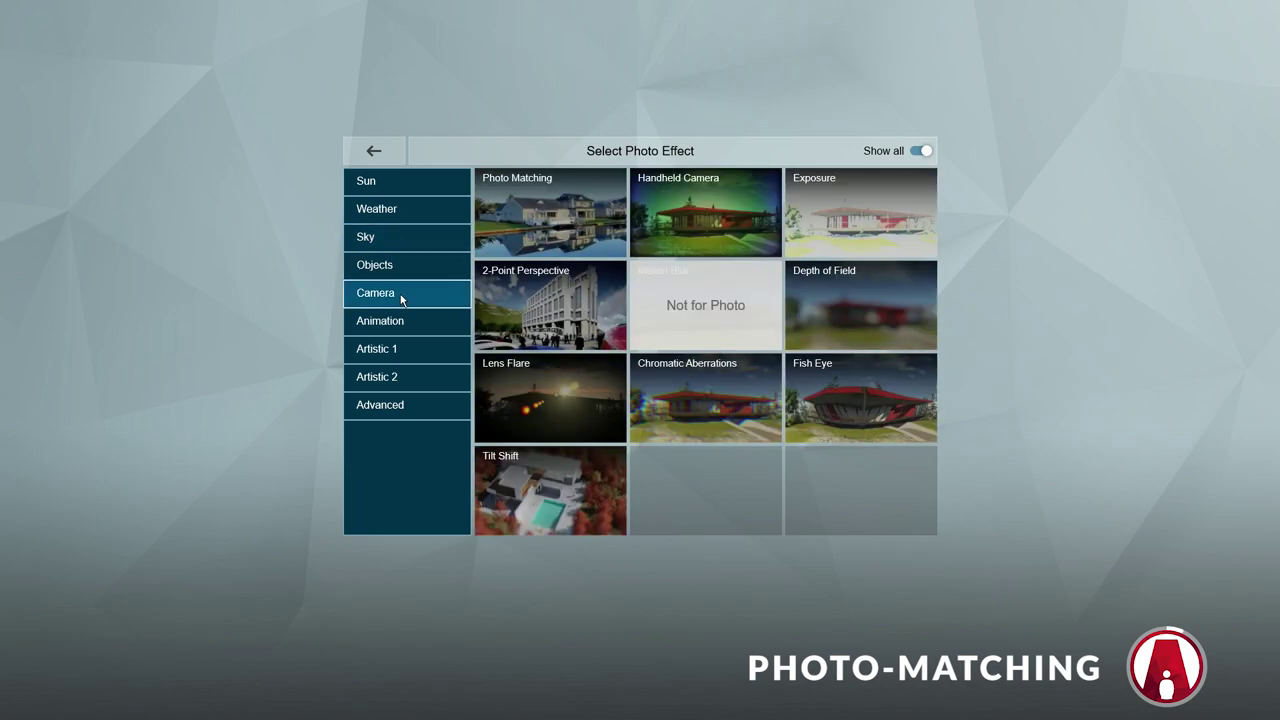
click(554, 205)
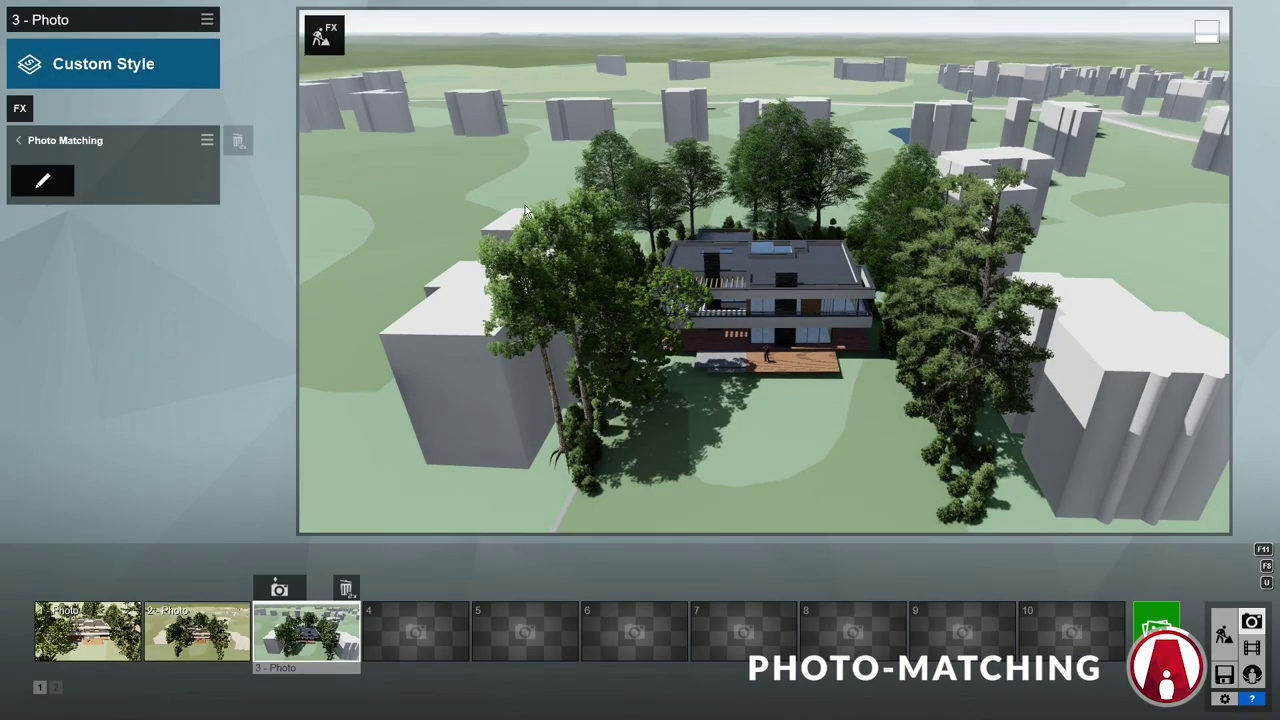
click(52, 186)
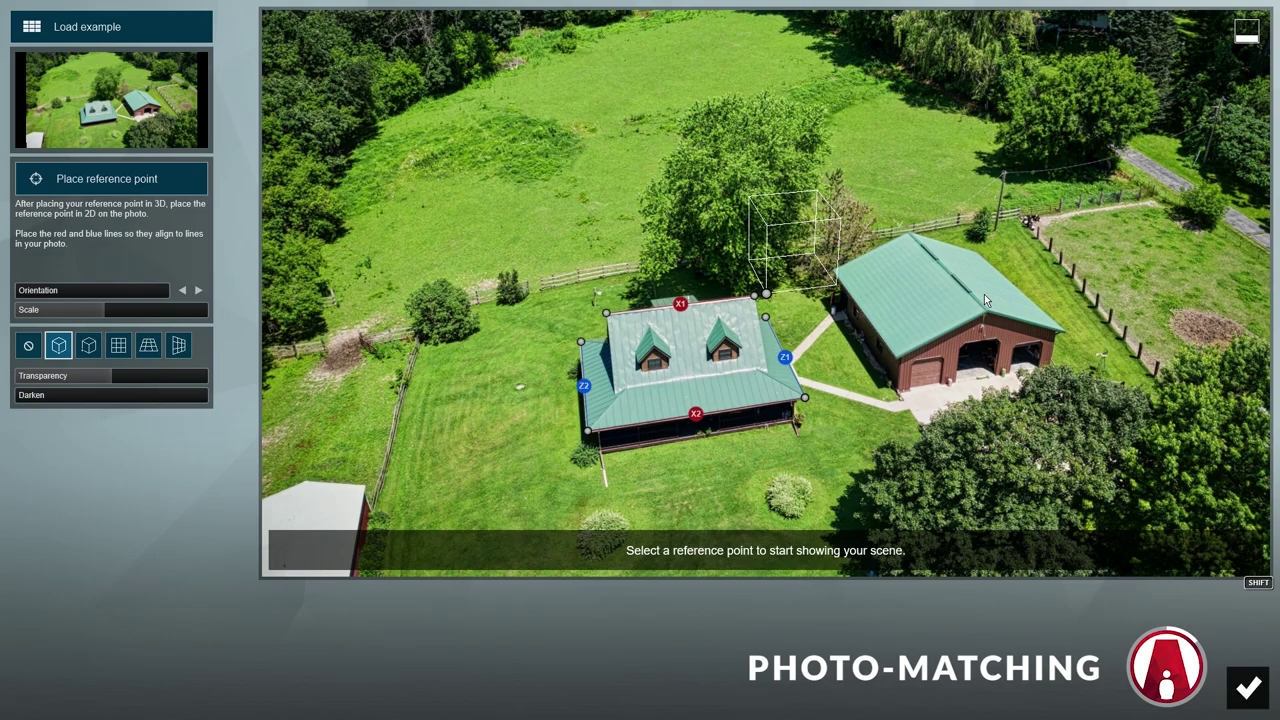
- Examine the photo matching examples by loading the aerial suburb, dining room, covered patio, waterfront houses and brick house in turn
click(145, 40)
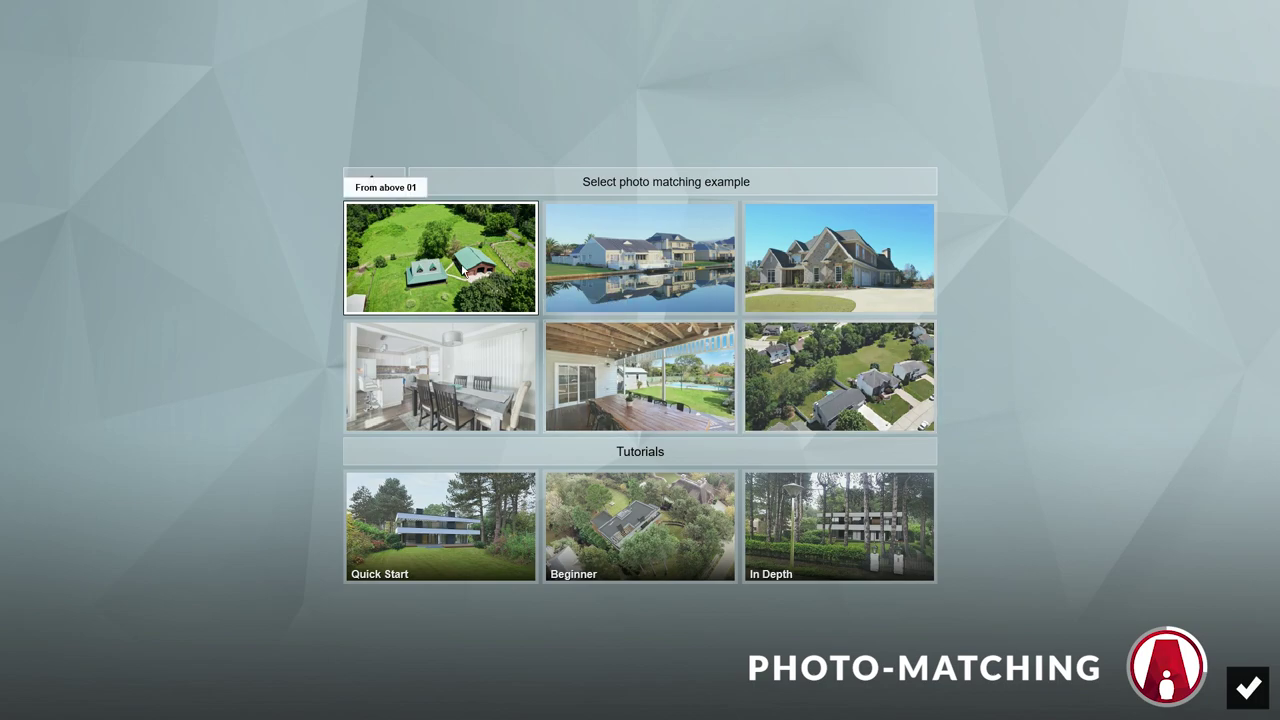
click(868, 389)
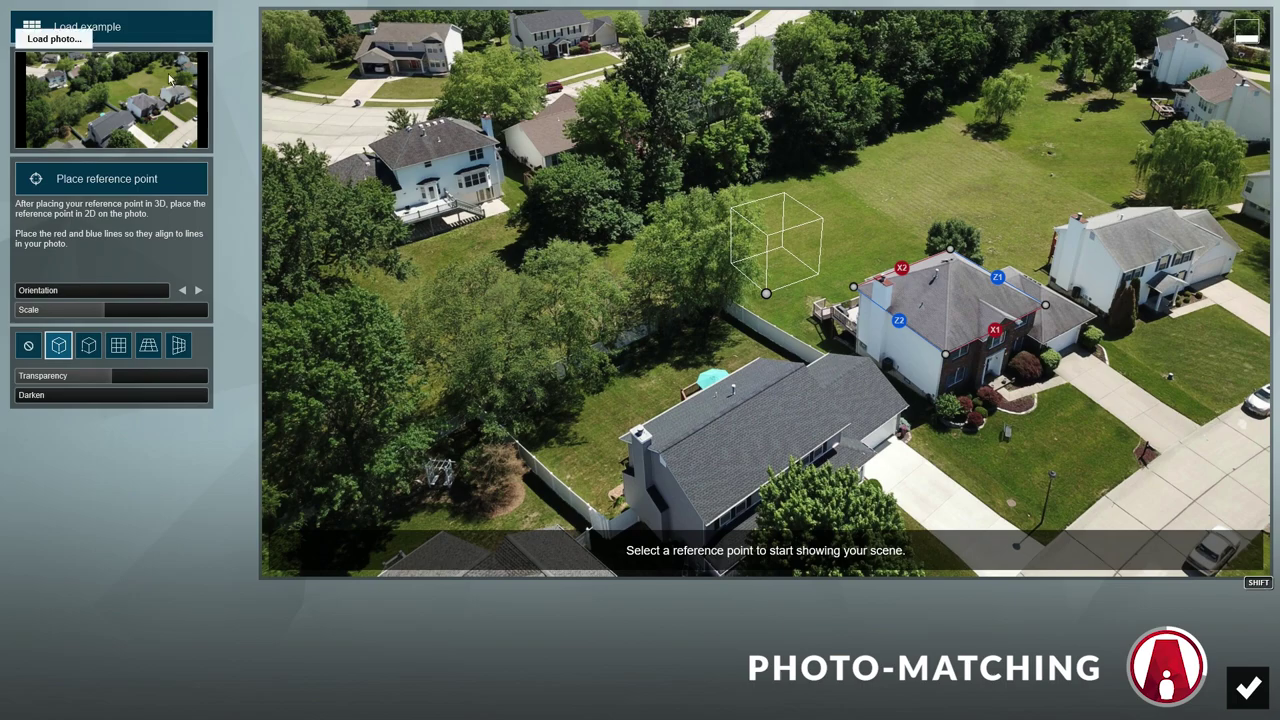
click(117, 31)
click(491, 358)
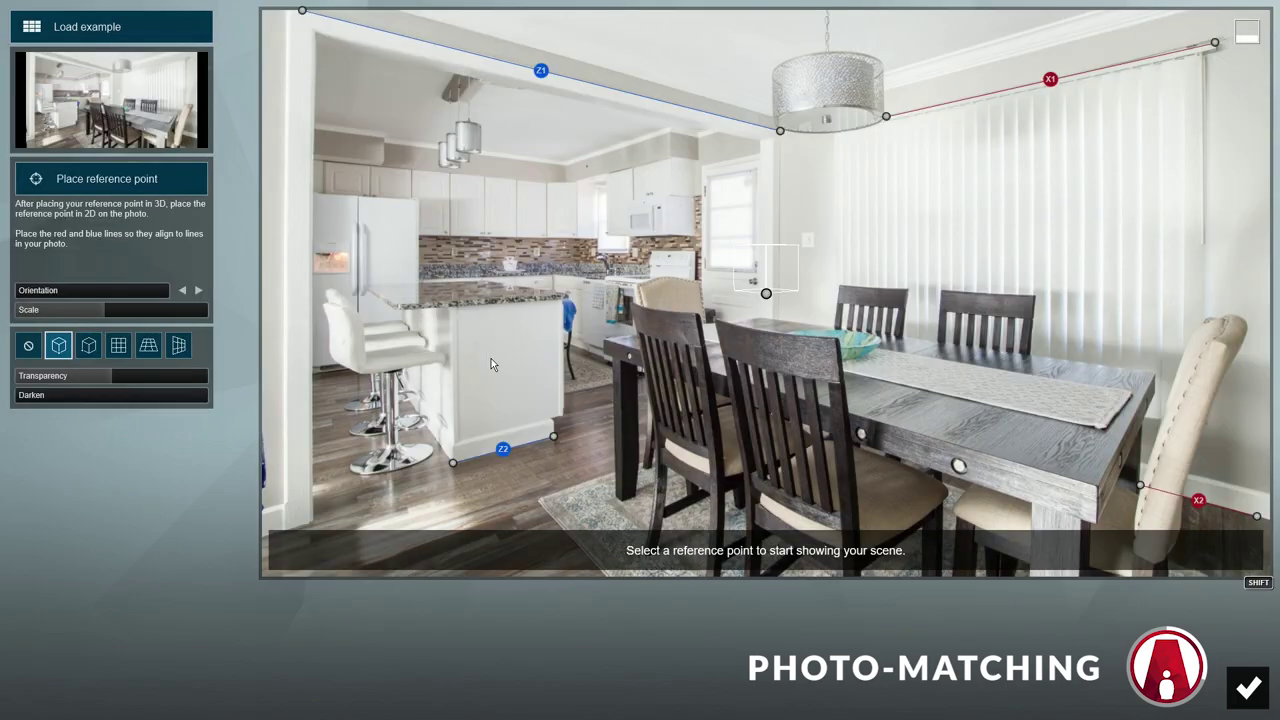
click(117, 31)
click(626, 414)
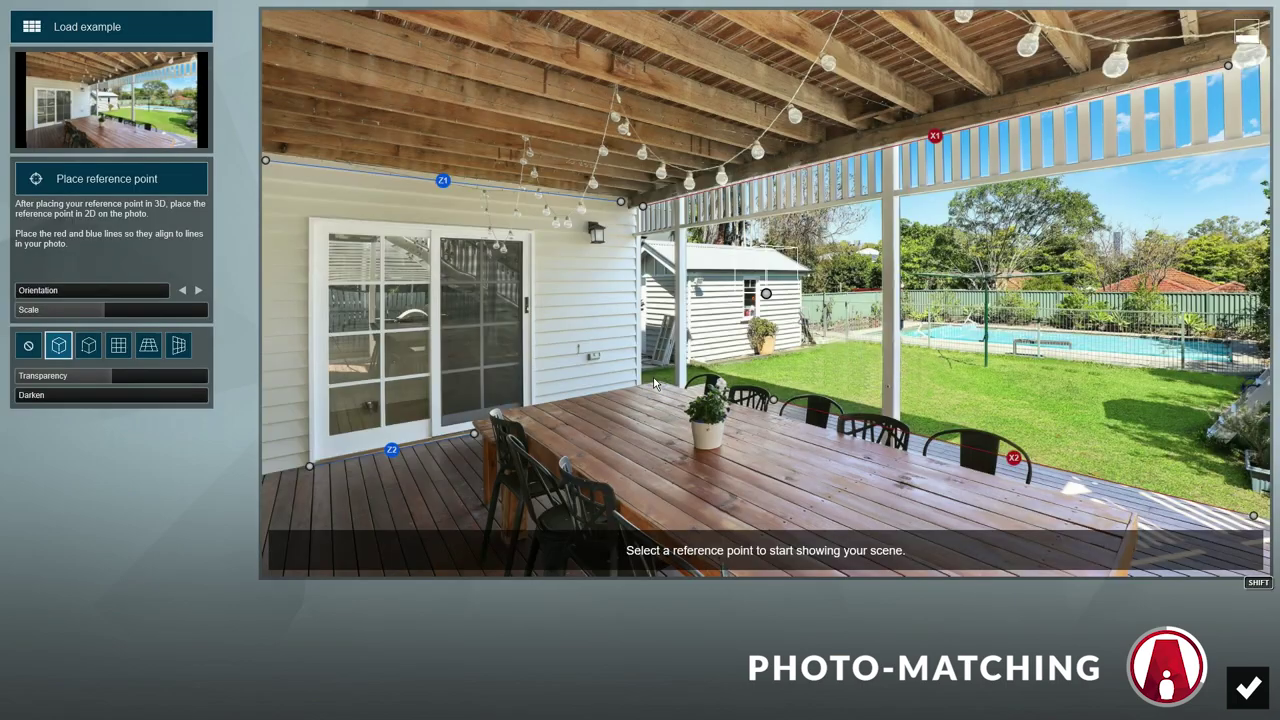
click(117, 31)
click(661, 263)
click(117, 31)
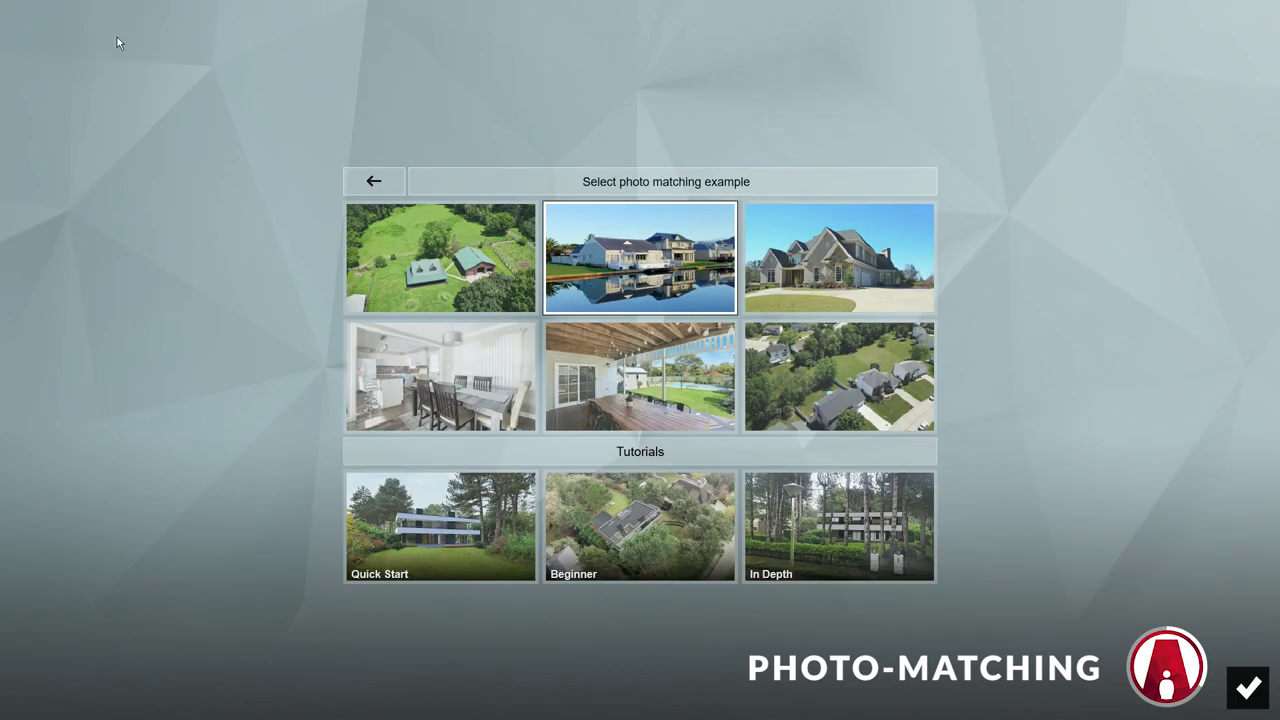
click(837, 261)
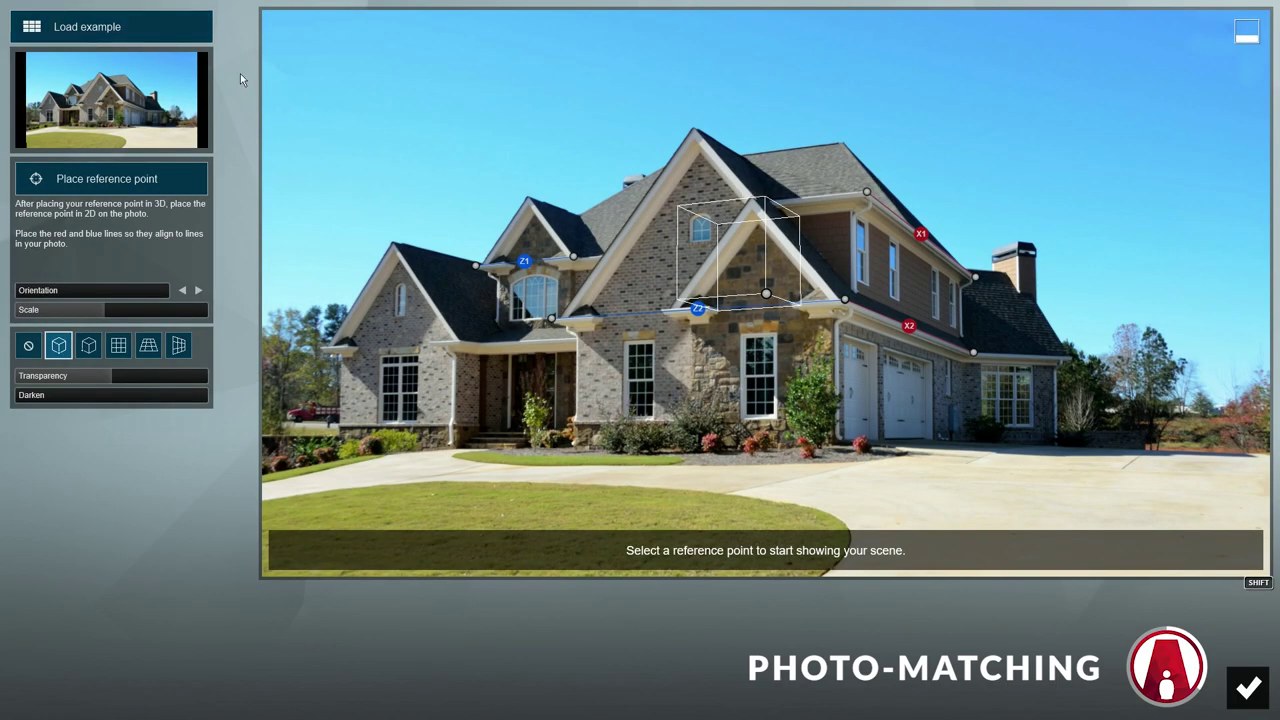
- Load the image Photo from the Photomatching folder as the background for photo matching
click(109, 97)
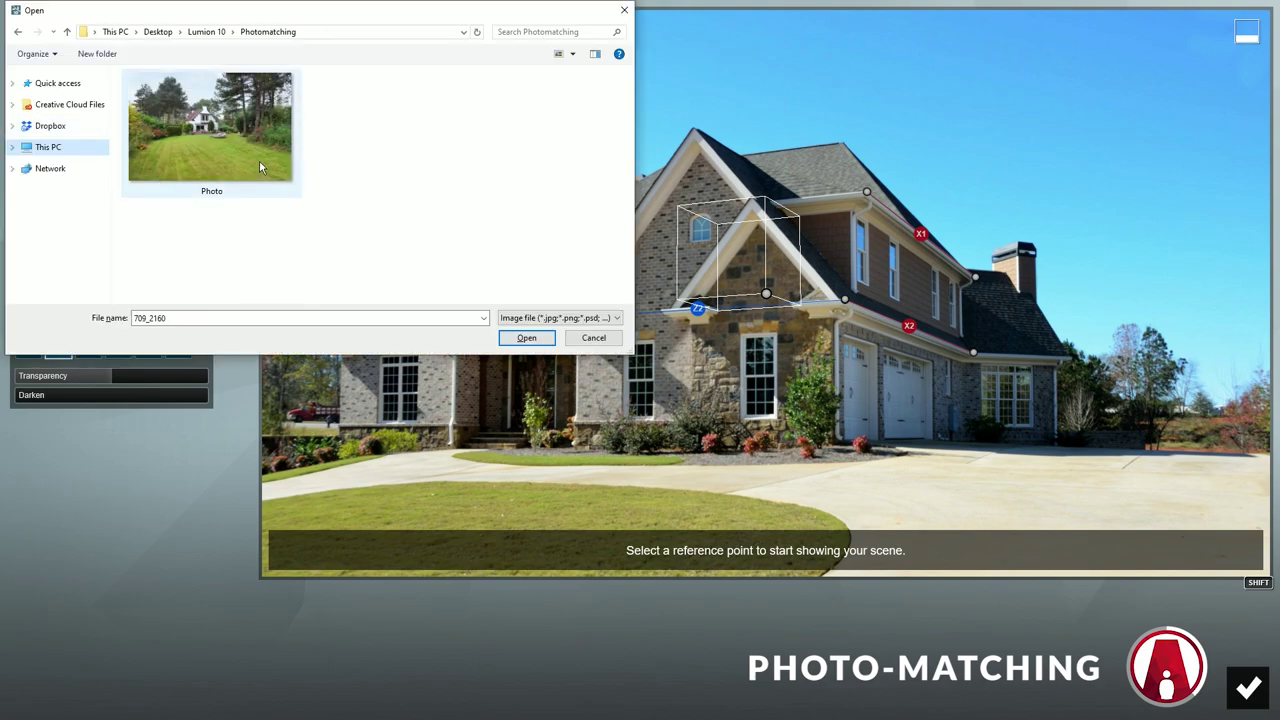
click(251, 159)
click(527, 338)
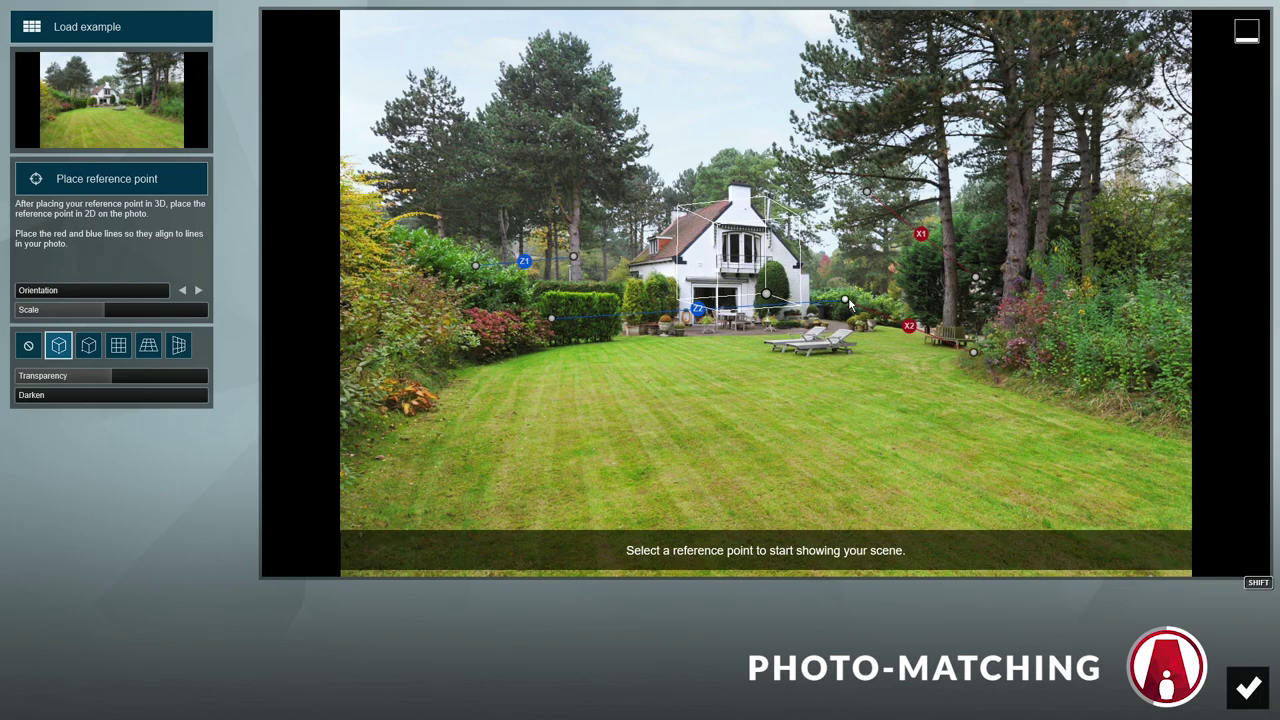
- Align the red X1 and X2 lines with the upper and lower edges of the white house's side roof
drag(848, 299, 625, 263)
drag(972, 351, 676, 256)
drag(867, 191, 676, 215)
drag(975, 277, 728, 199)
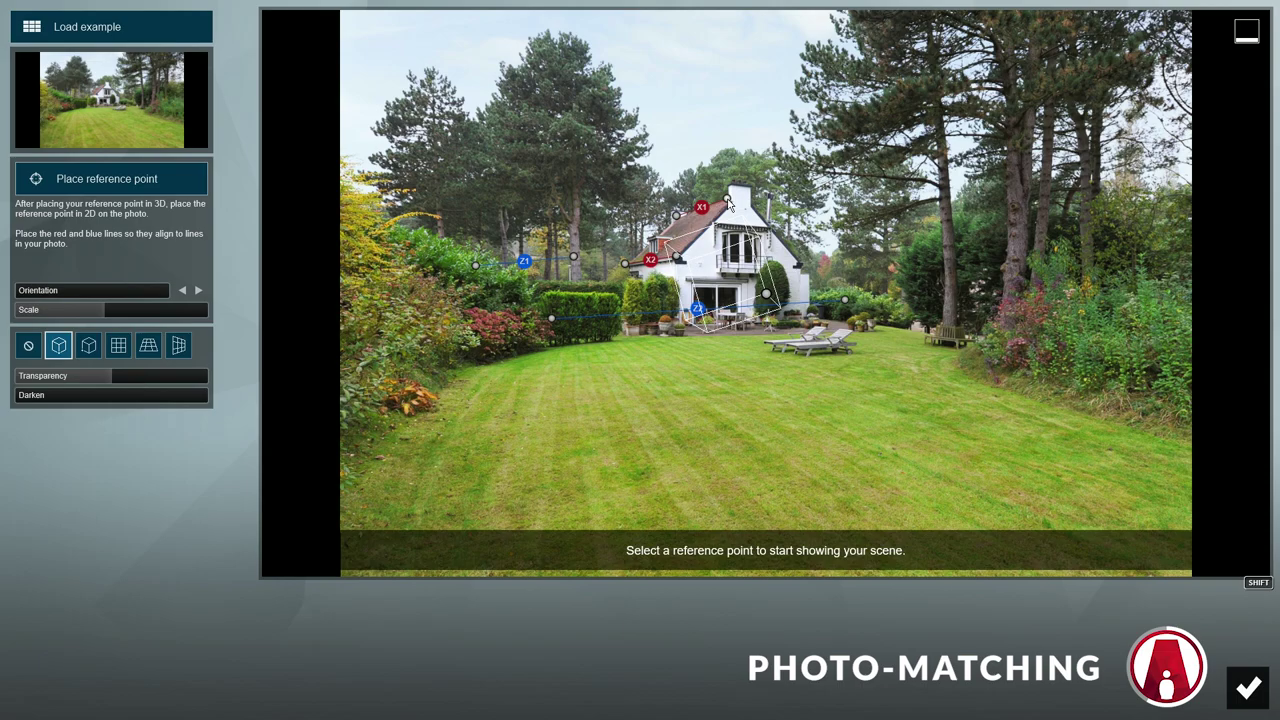
- Align the blue Z1 and Z2 lines with the white house's front facade and extend the red lines toward the hedges
drag(551, 318, 685, 279)
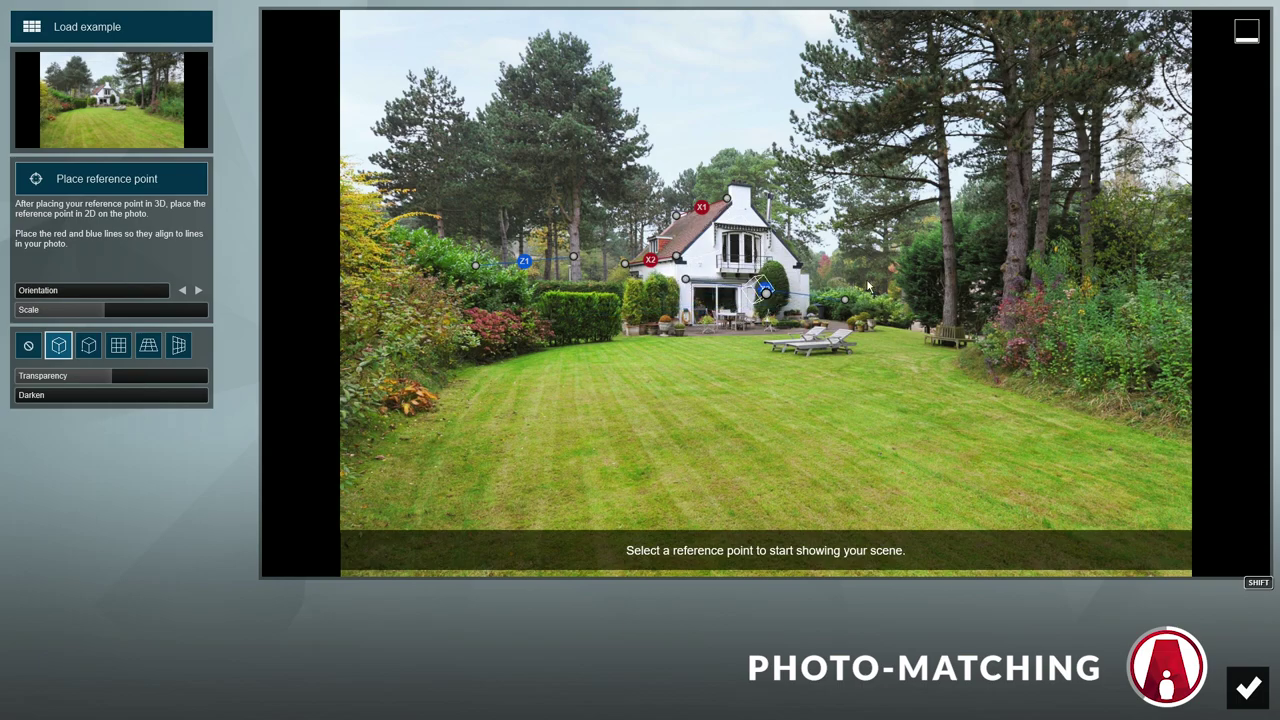
drag(845, 299, 766, 293)
drag(573, 256, 769, 226)
drag(474, 265, 767, 229)
drag(686, 279, 380, 299)
drag(340, 351, 345, 352)
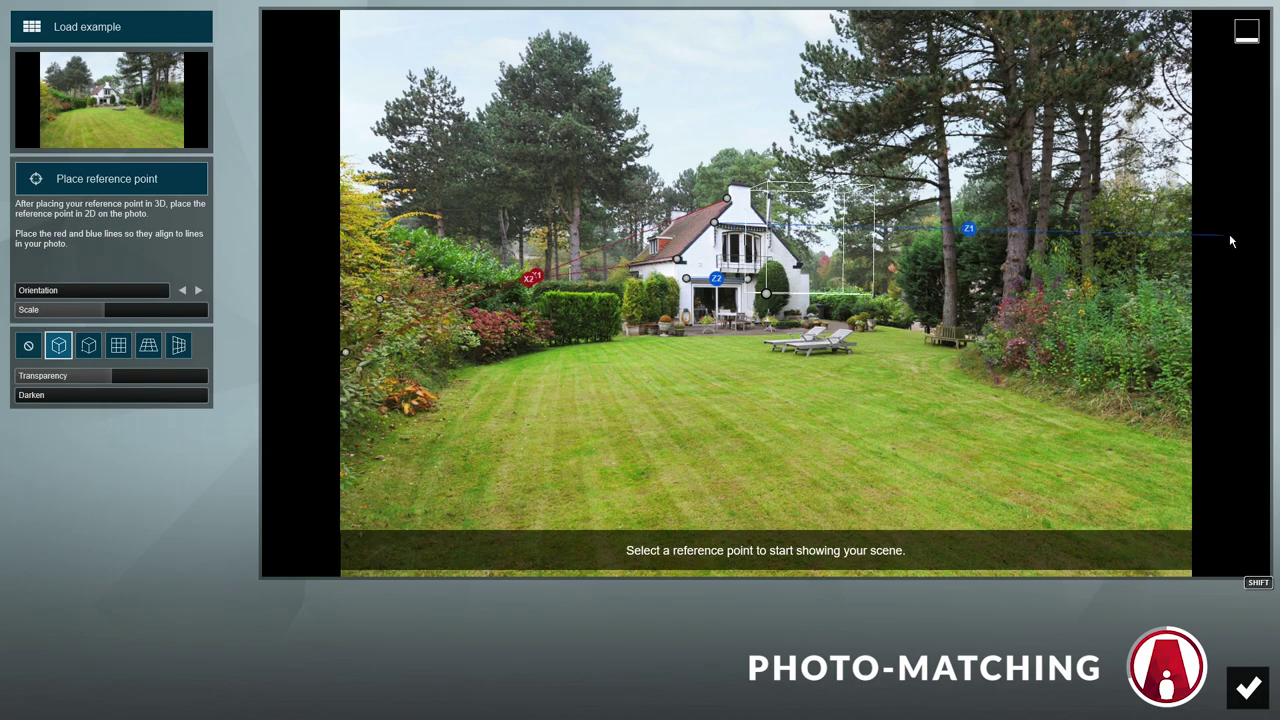
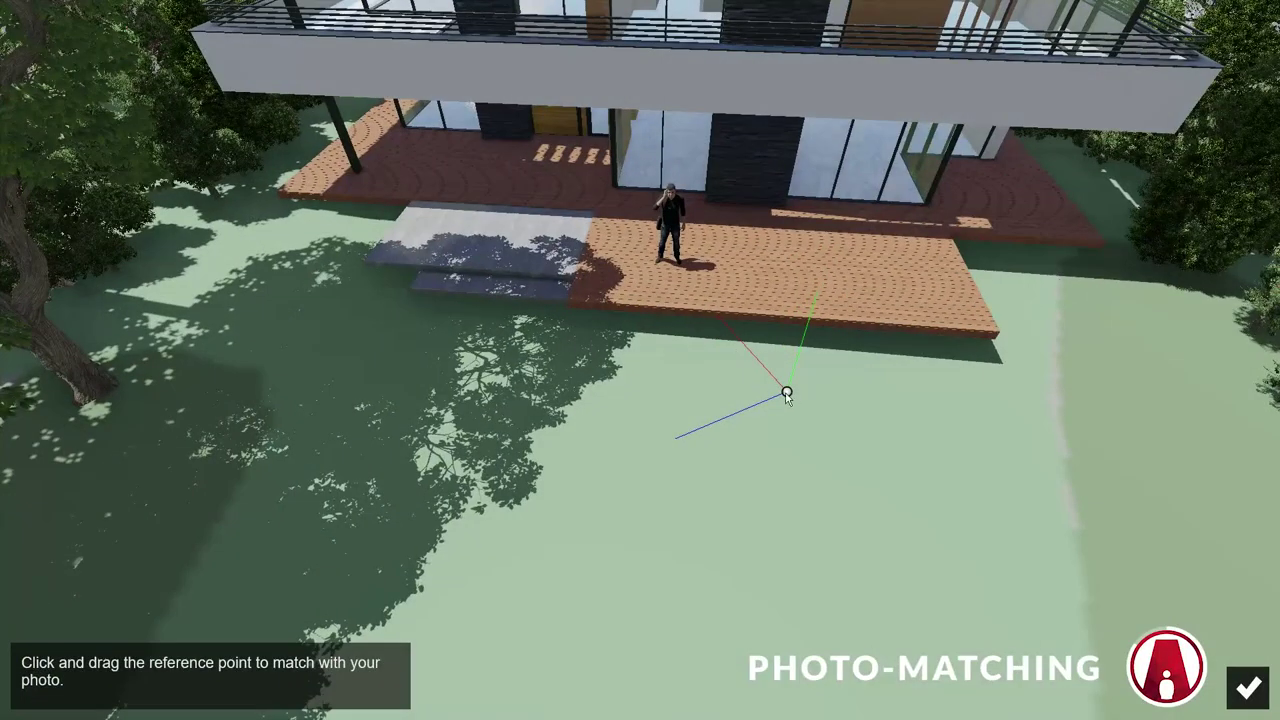
- Place the 3D reference point on the outer corner of the villa's dark terrace beside the trees and accept it
drag(787, 393, 280, 202)
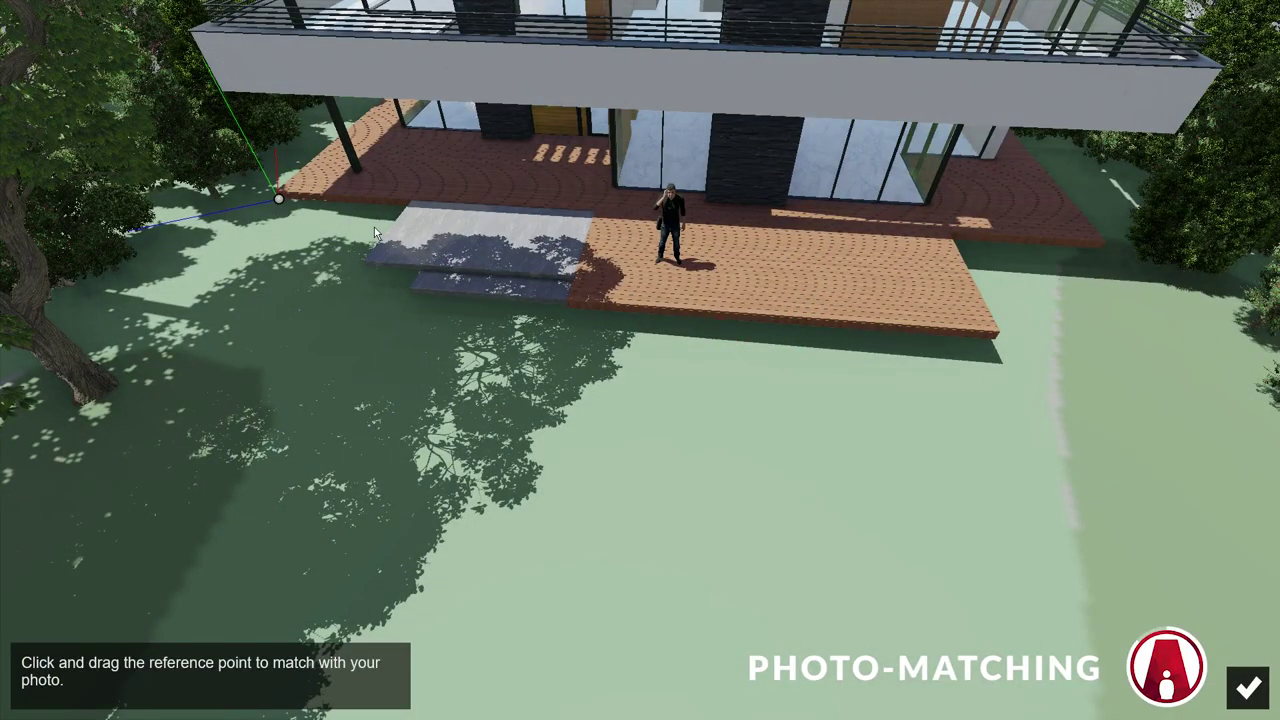
click(1246, 688)
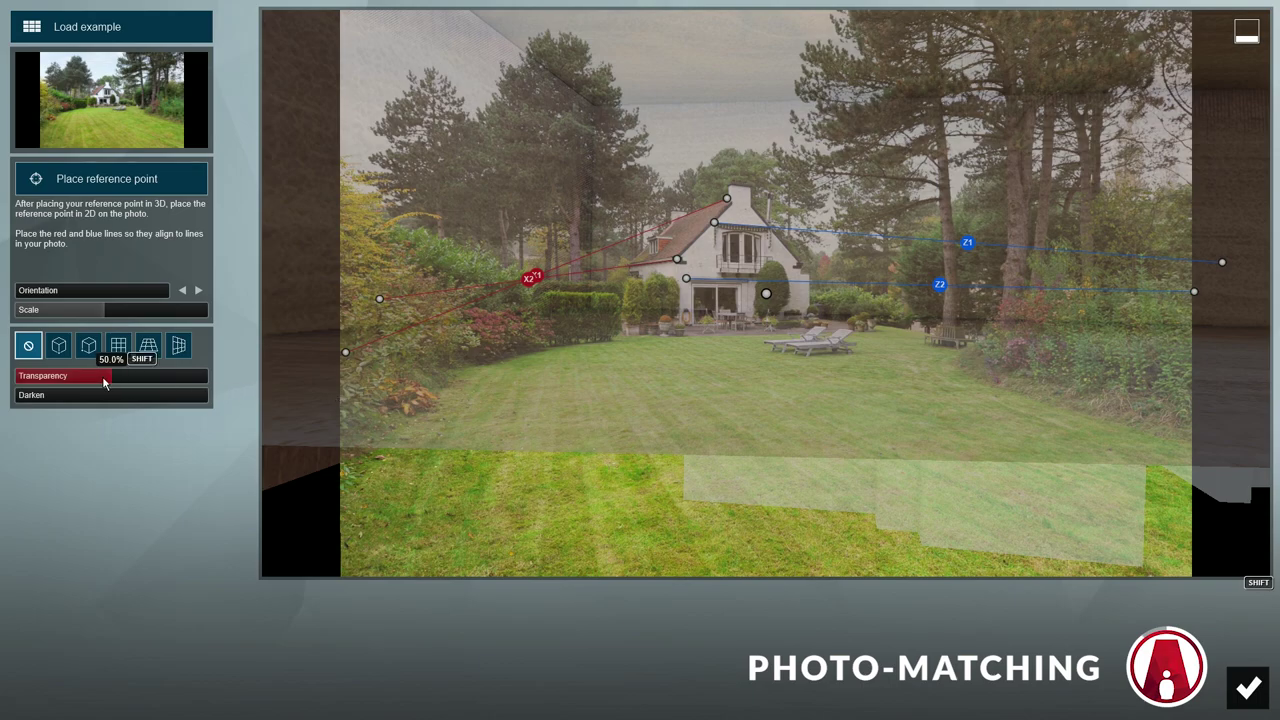
- Raise the photo match's Transparency slider to its maximum, reduce the Scale slightly and accept the match
drag(119, 381, 207, 392)
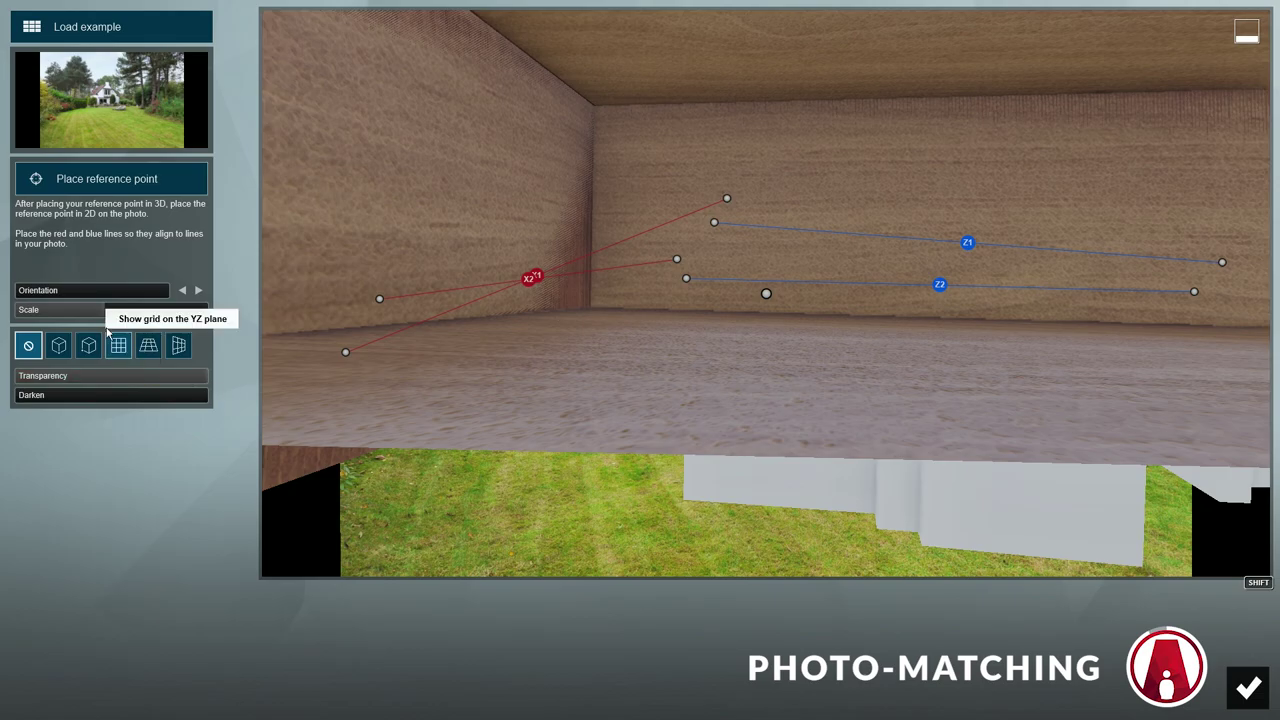
drag(104, 312, 89, 318)
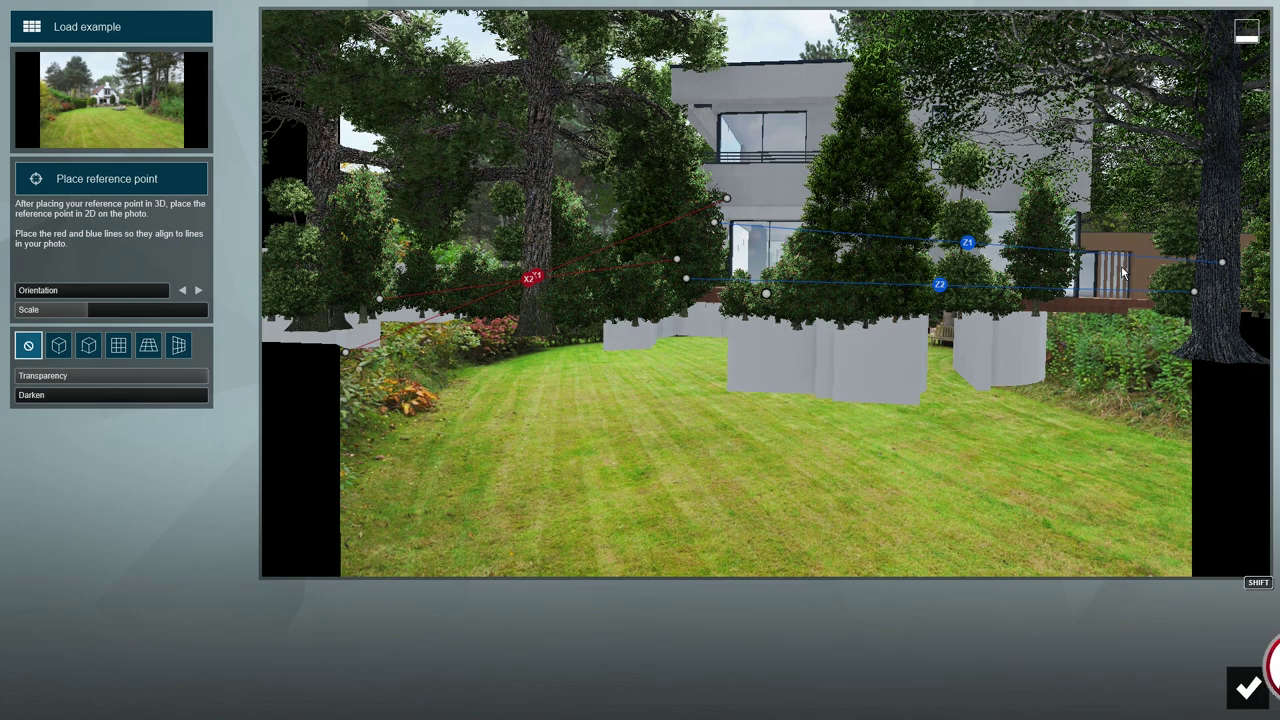
click(1246, 686)
- Return to Build mode and select the trees, plants and other objects around the villa across all categories, excluding the villa itself
click(1223, 630)
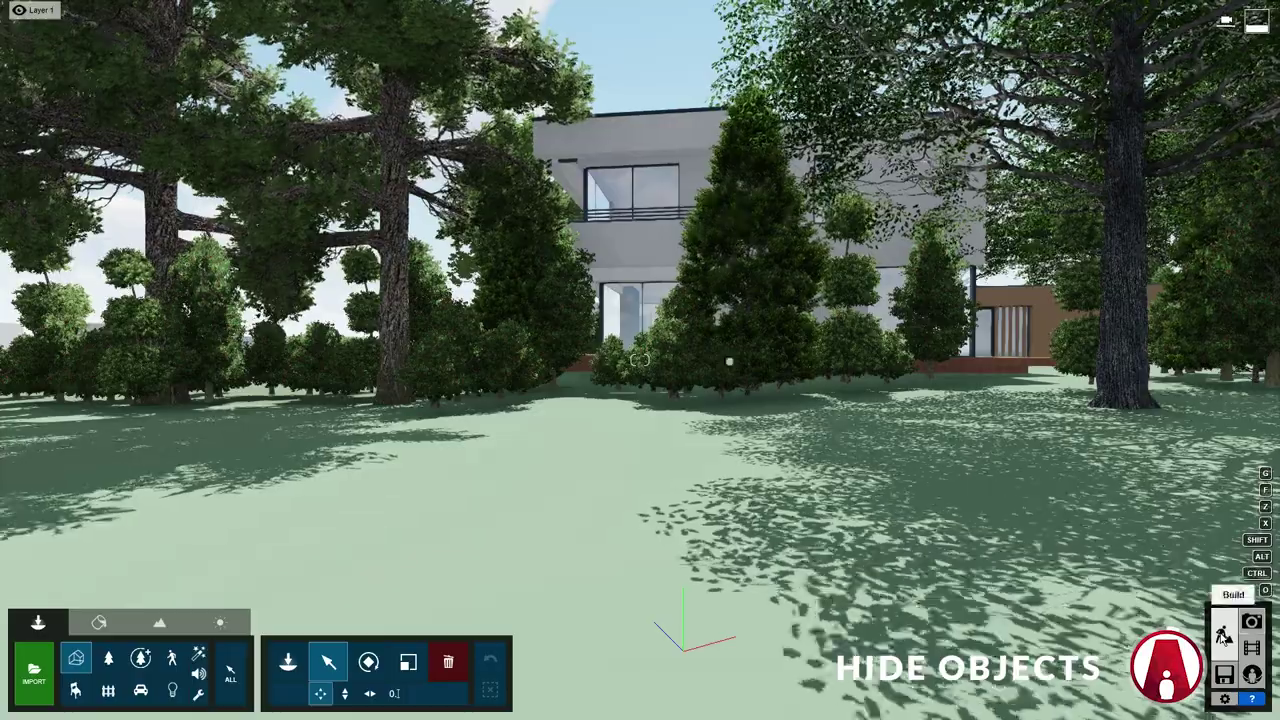
key(q)
key(s)
right_drag(640, 360, 640, 560)
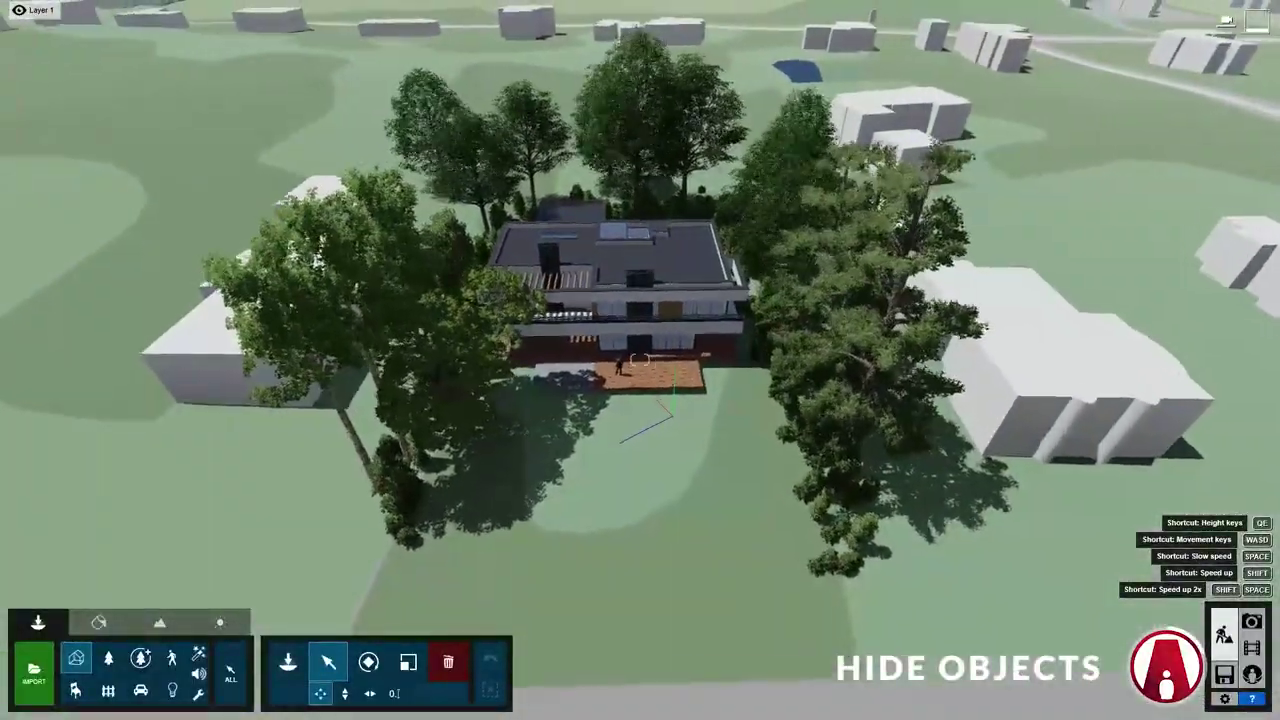
click(661, 337)
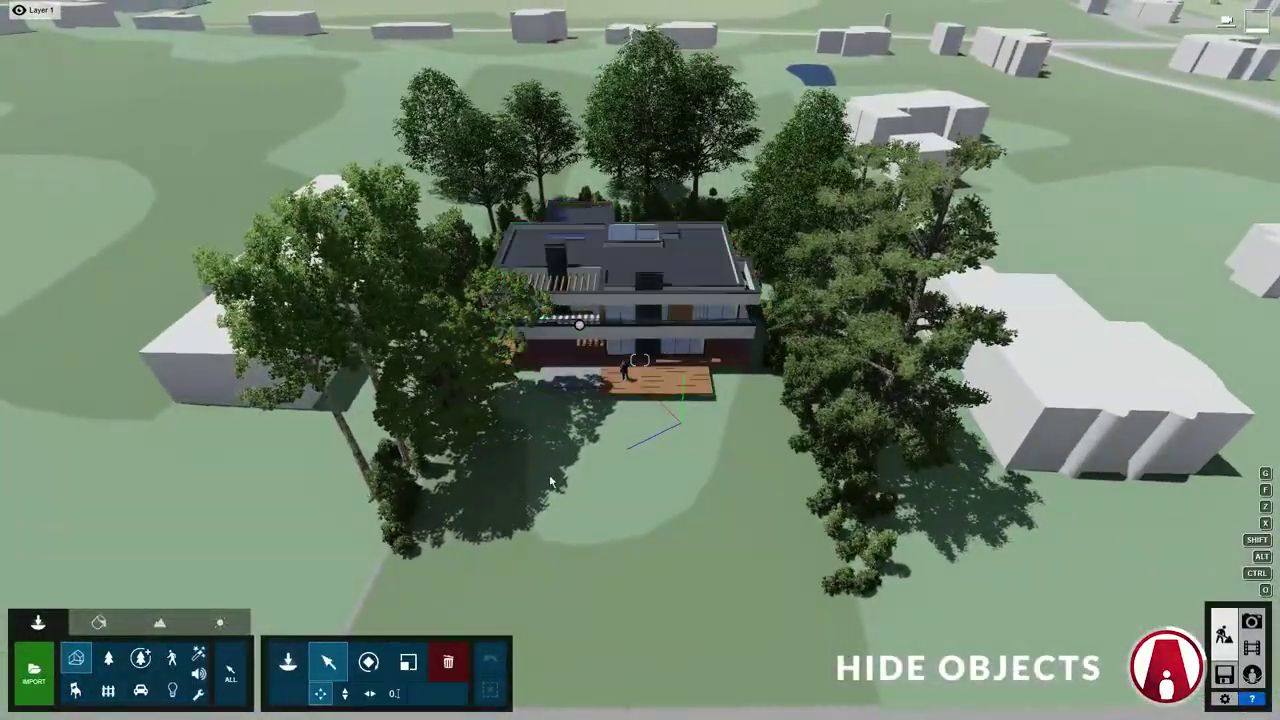
click(240, 675)
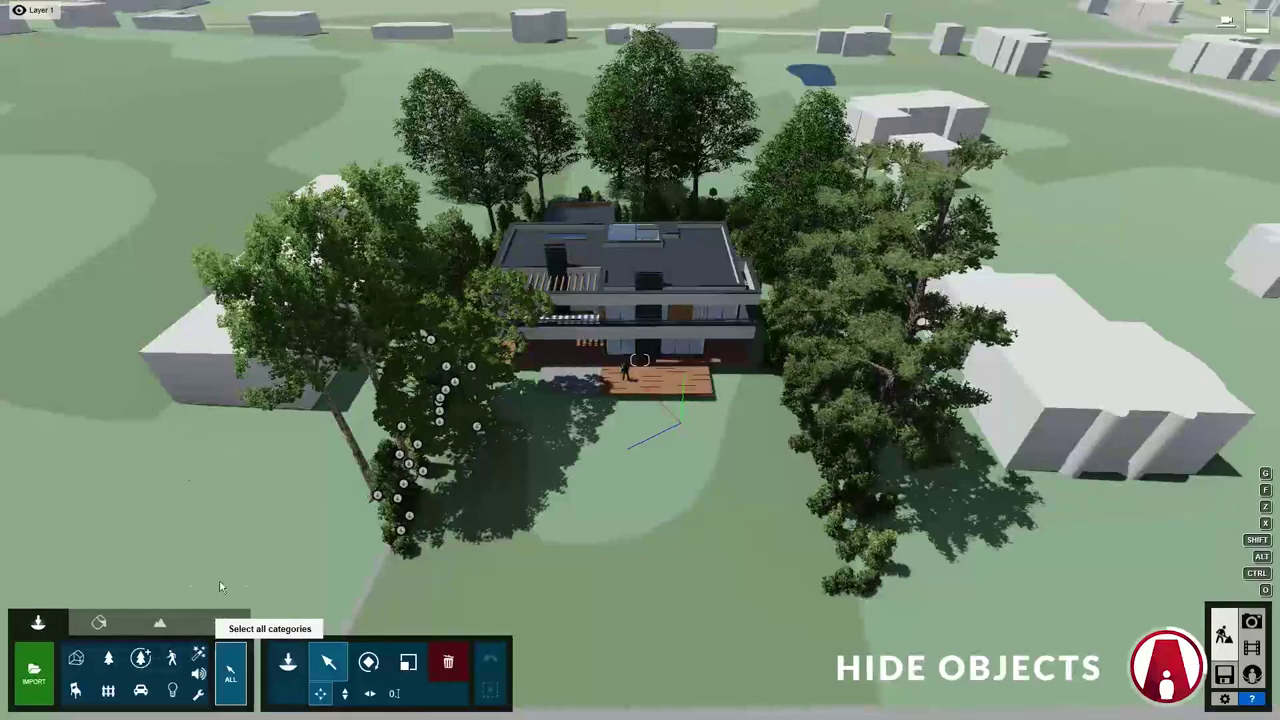
ctrl+drag(132, 53, 581, 415)
ctrl+drag(668, 465, 1002, 633)
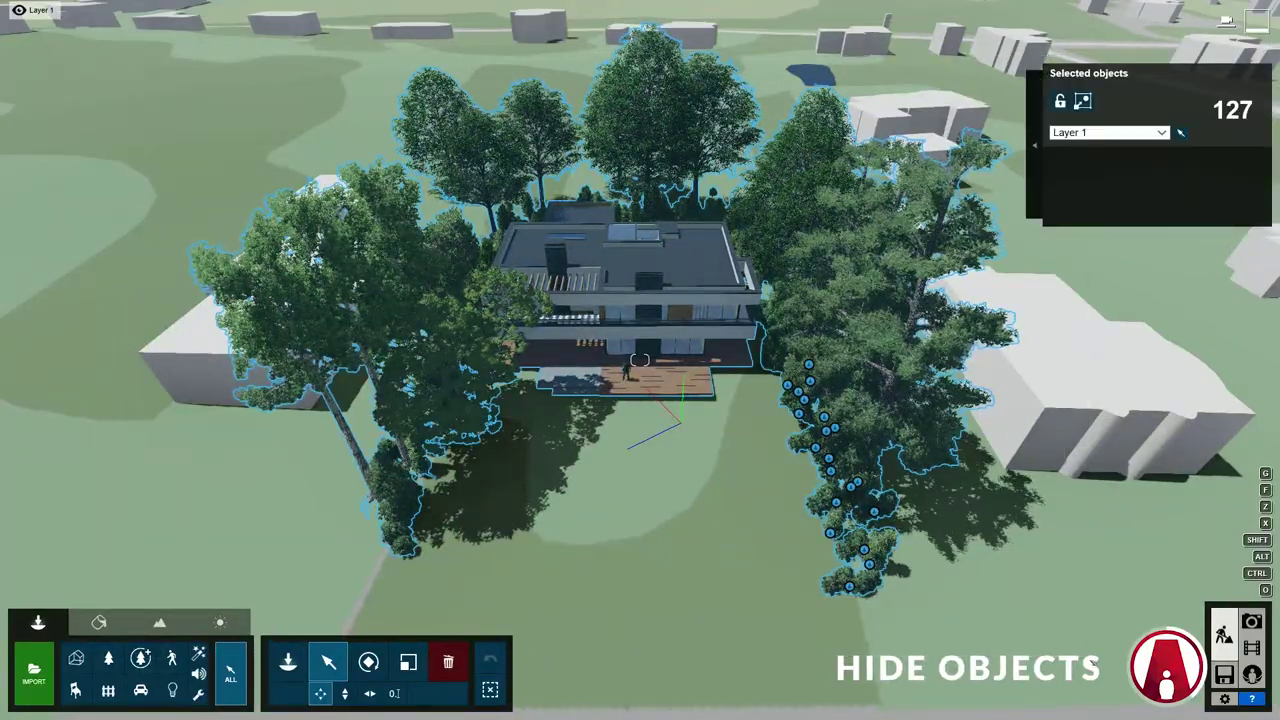
ctrl+click(656, 321)
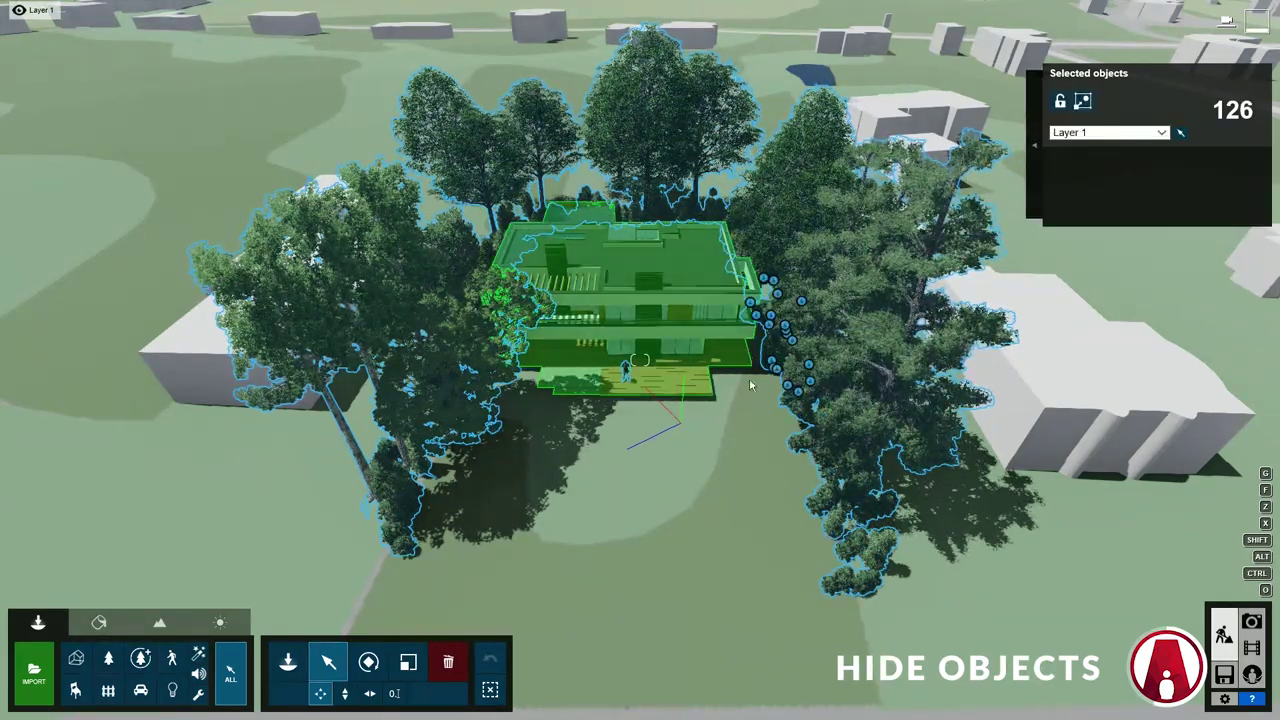
- Assign the selected objects to Layer 2 and hide that layer
click(1100, 132)
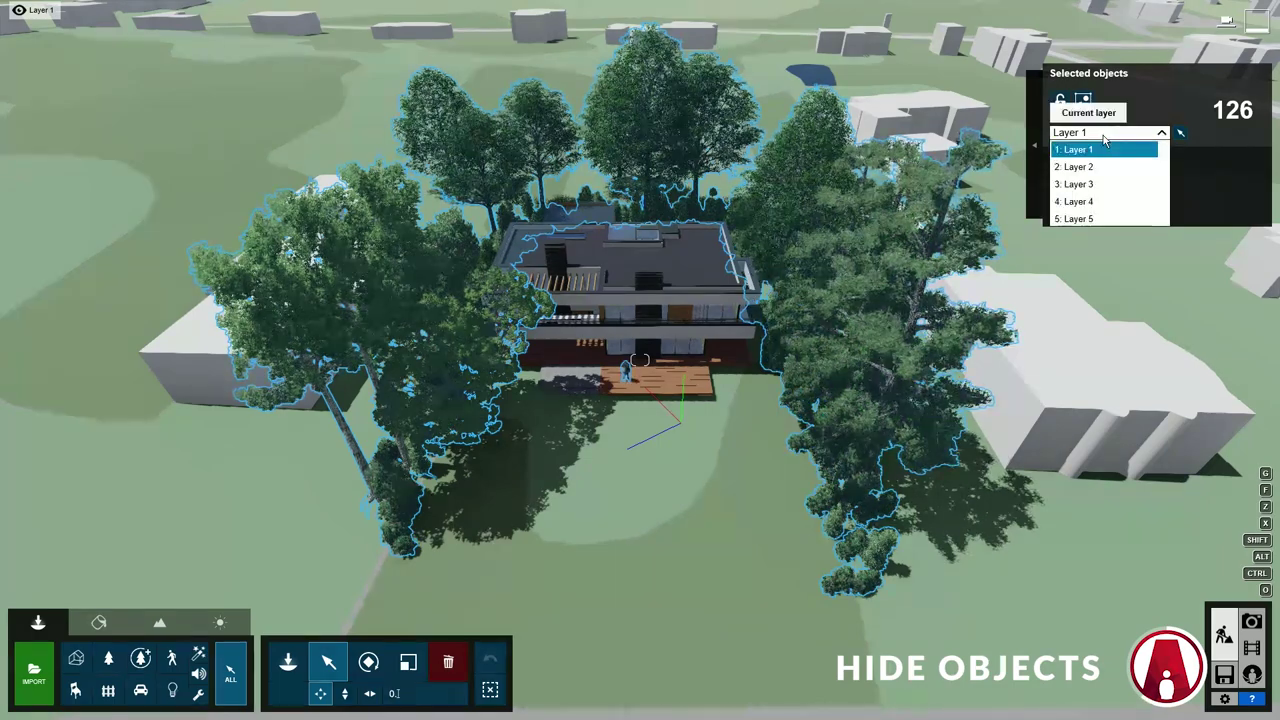
click(1073, 167)
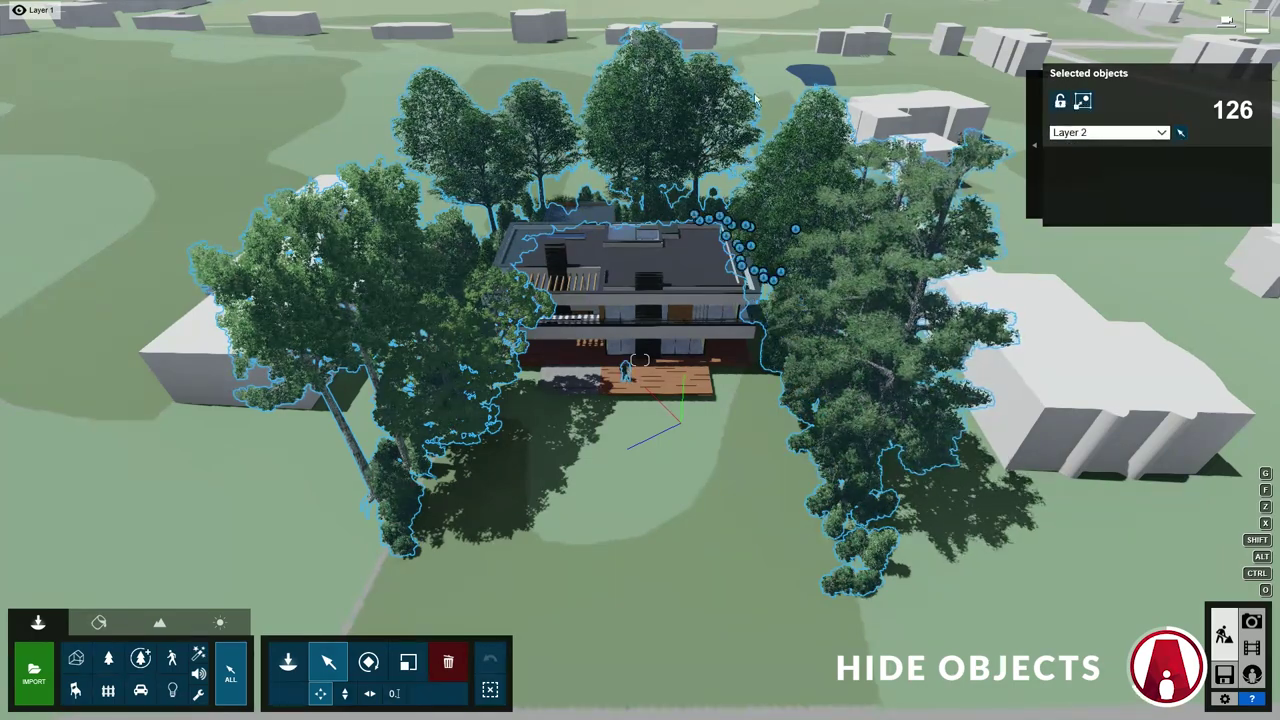
mouse_move(115, 10)
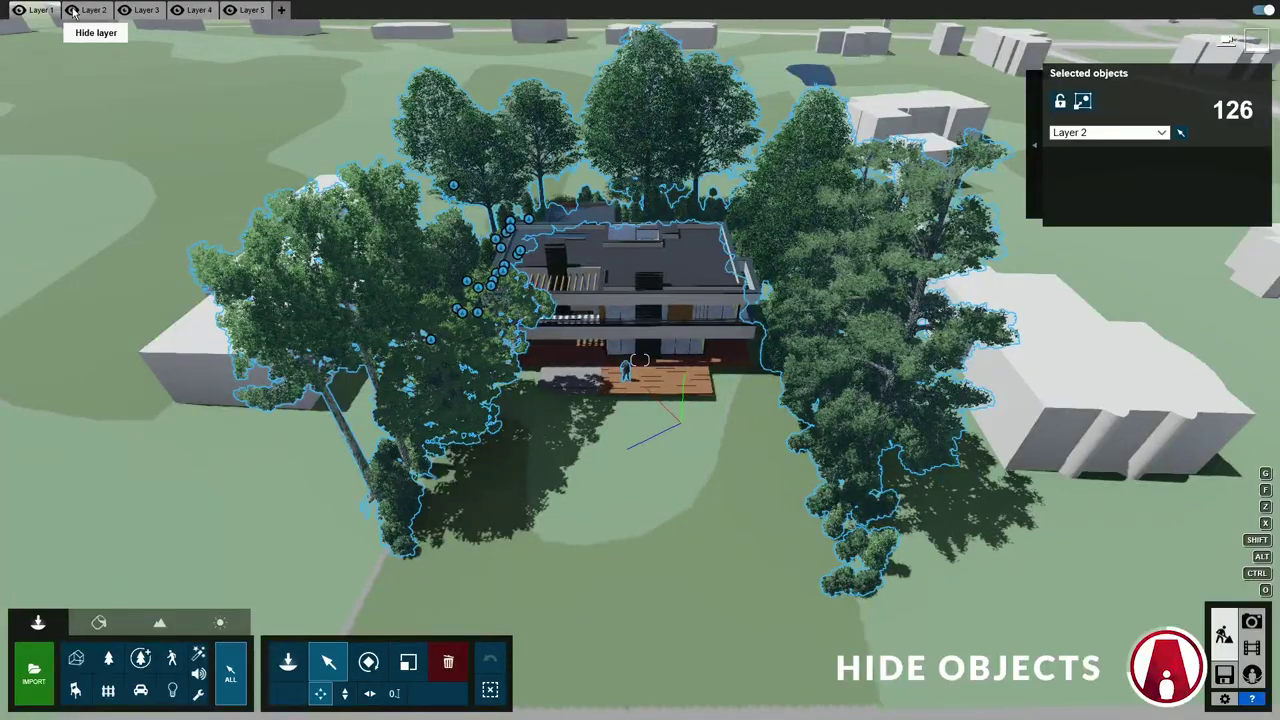
click(72, 10)
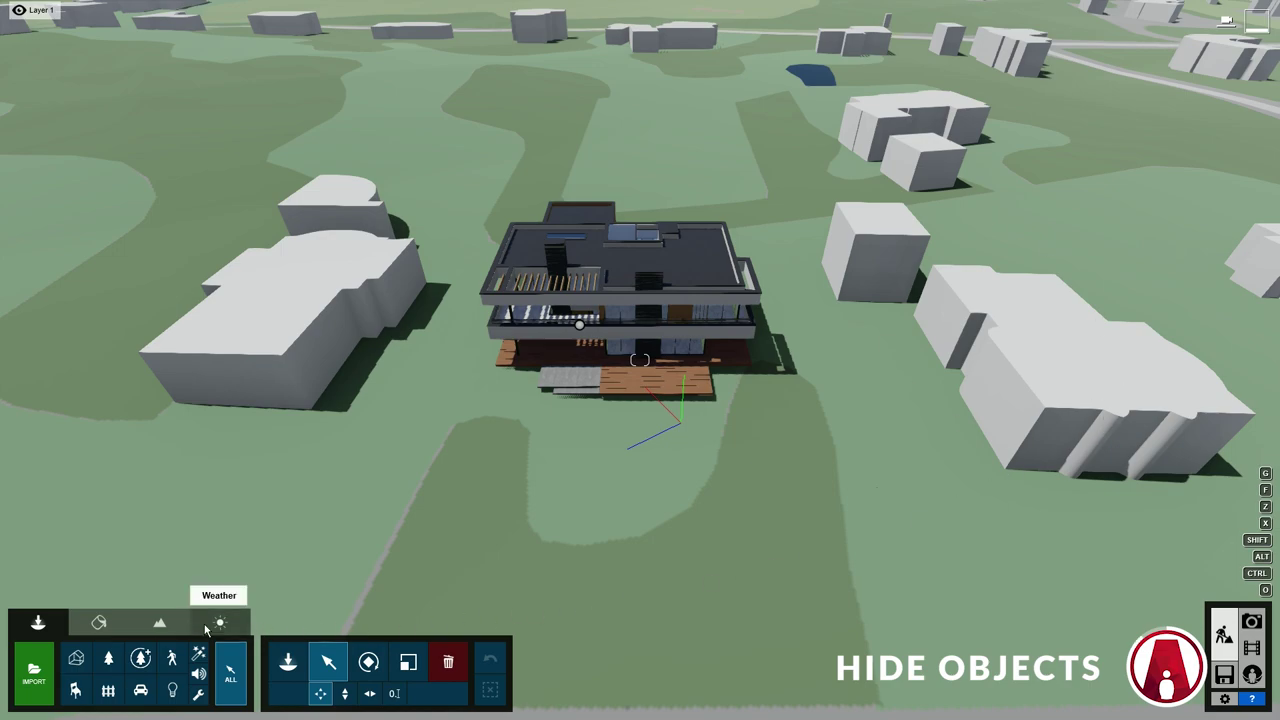
- Turn off the OpenStreetMap Buildings and return to Photo mode
click(159, 622)
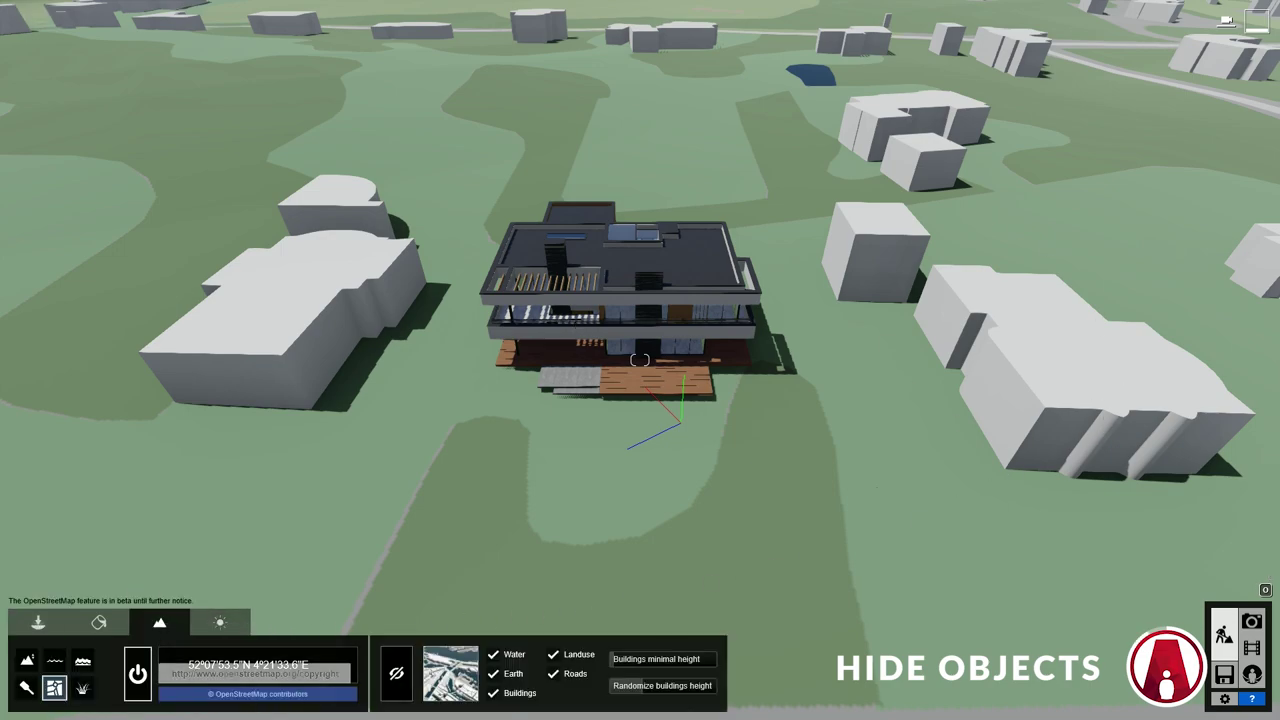
click(494, 693)
click(1254, 624)
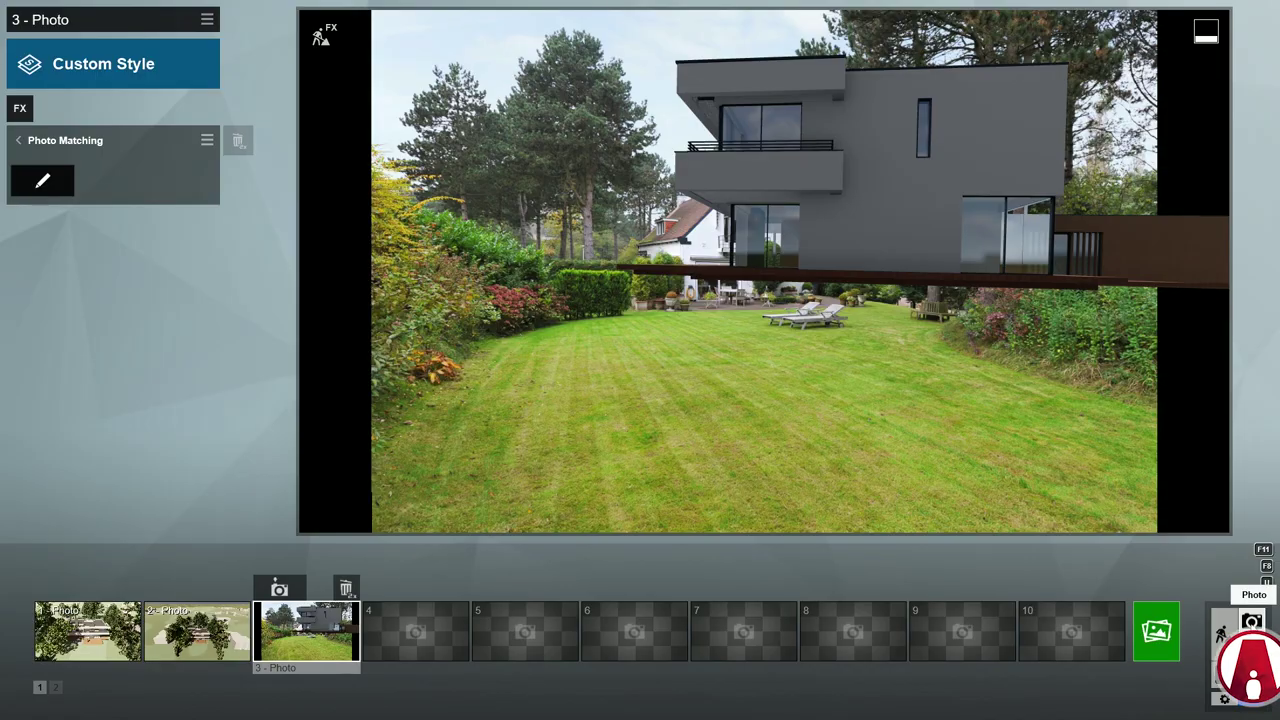
- Edit the photo match, adjusting Orientation until the villa's terrace facade faces the lawn and moving the reference point beside the clipped hedge at the lawn's far end
click(43, 178)
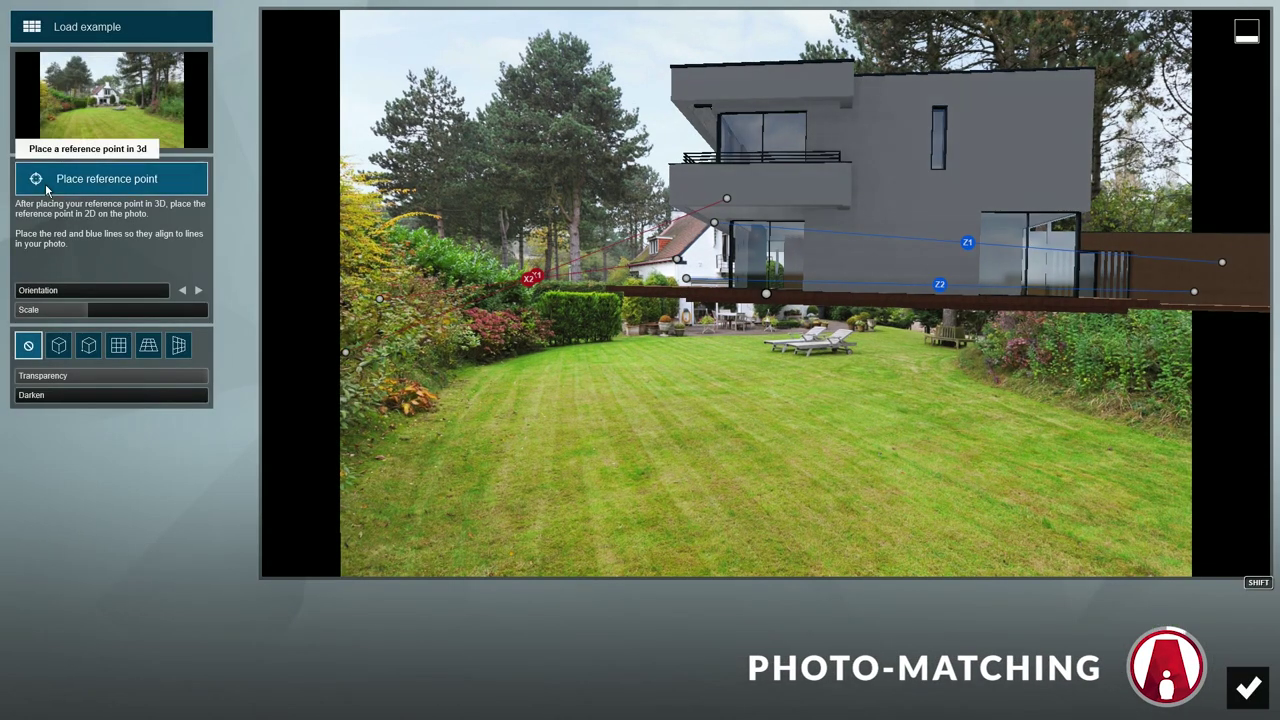
mouse_move(77, 312)
drag(88, 315, 60, 297)
mouse_move(37, 297)
drag(766, 291, 629, 337)
drag(62, 290, 176, 309)
drag(629, 337, 582, 343)
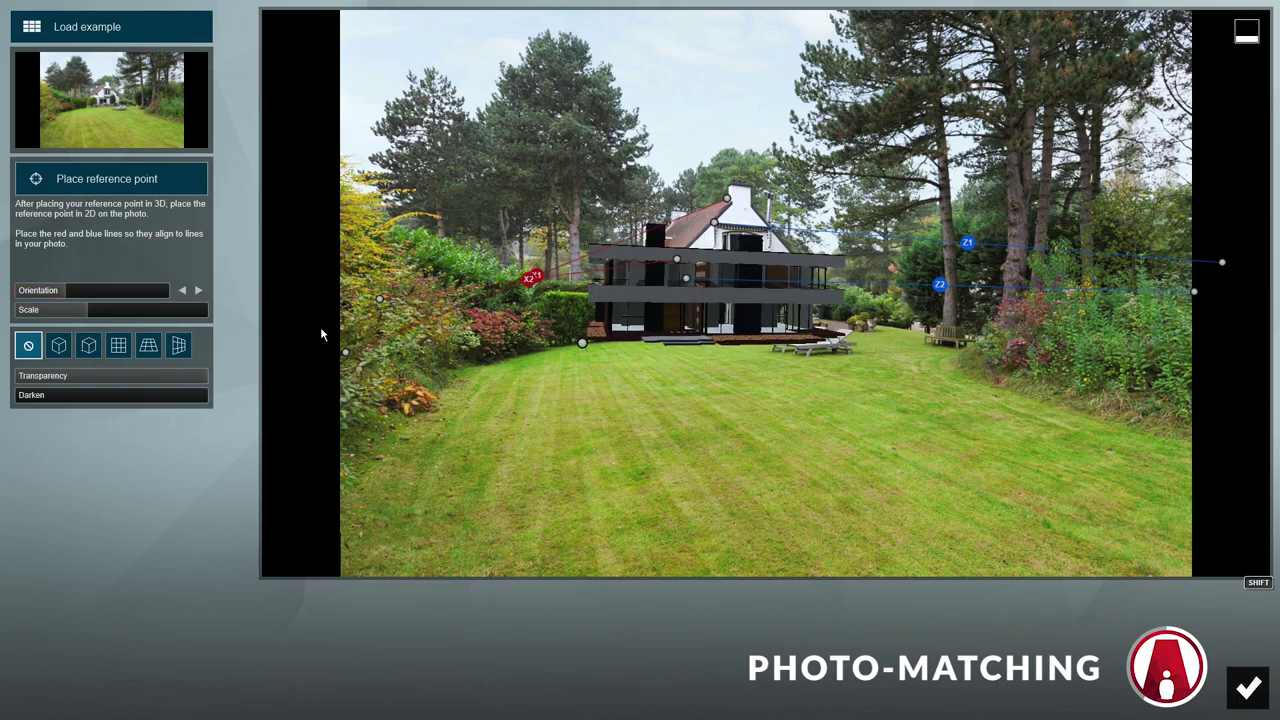
- Increase the photo match's Scale slightly, move the reference point to the lawn's edge in front of the hedge, and accept the match
drag(87, 310, 95, 316)
drag(582, 343, 562, 353)
drag(112, 325, 22, 331)
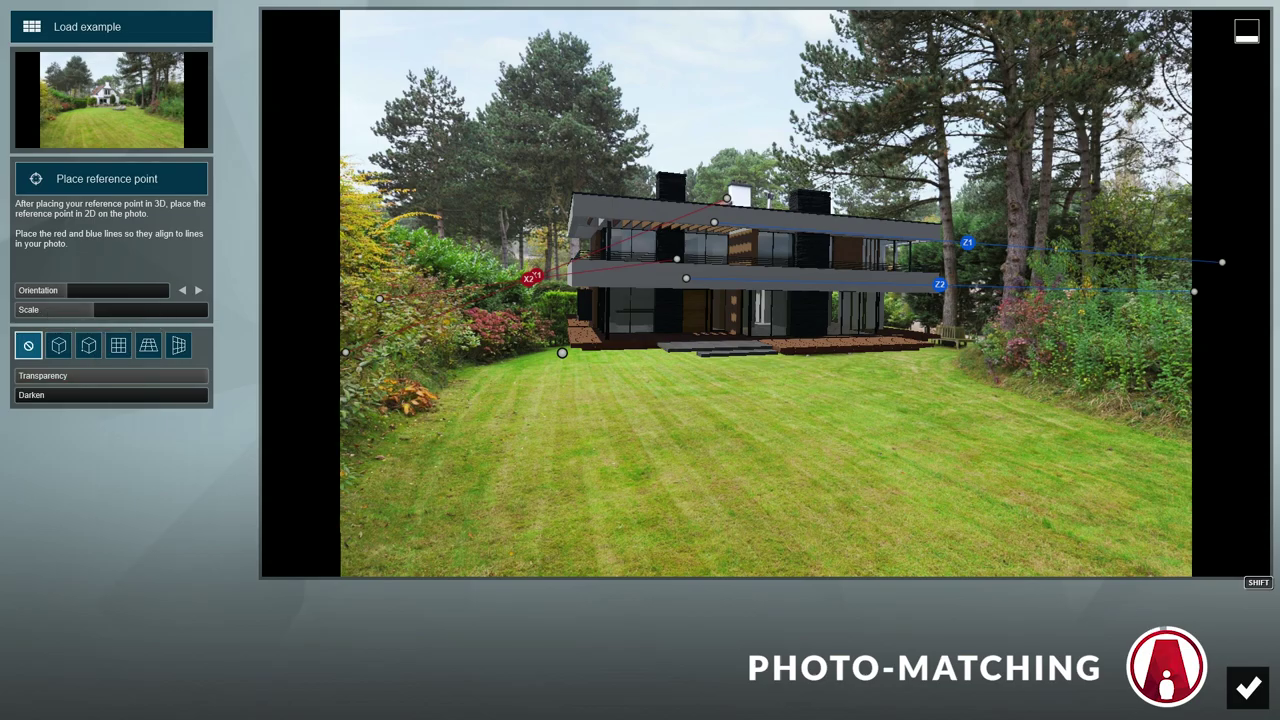
click(1248, 687)
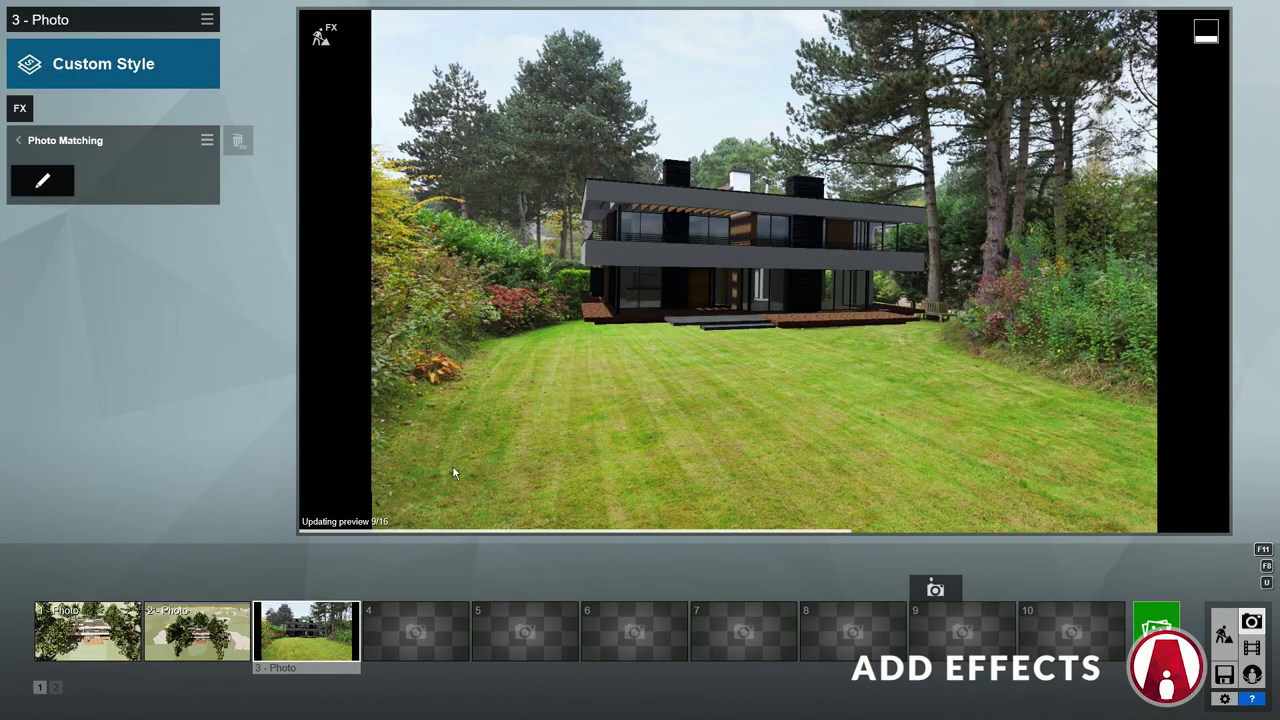
- Add a Real Skies effect to the matched photo and reduce its Heading slightly
click(43, 147)
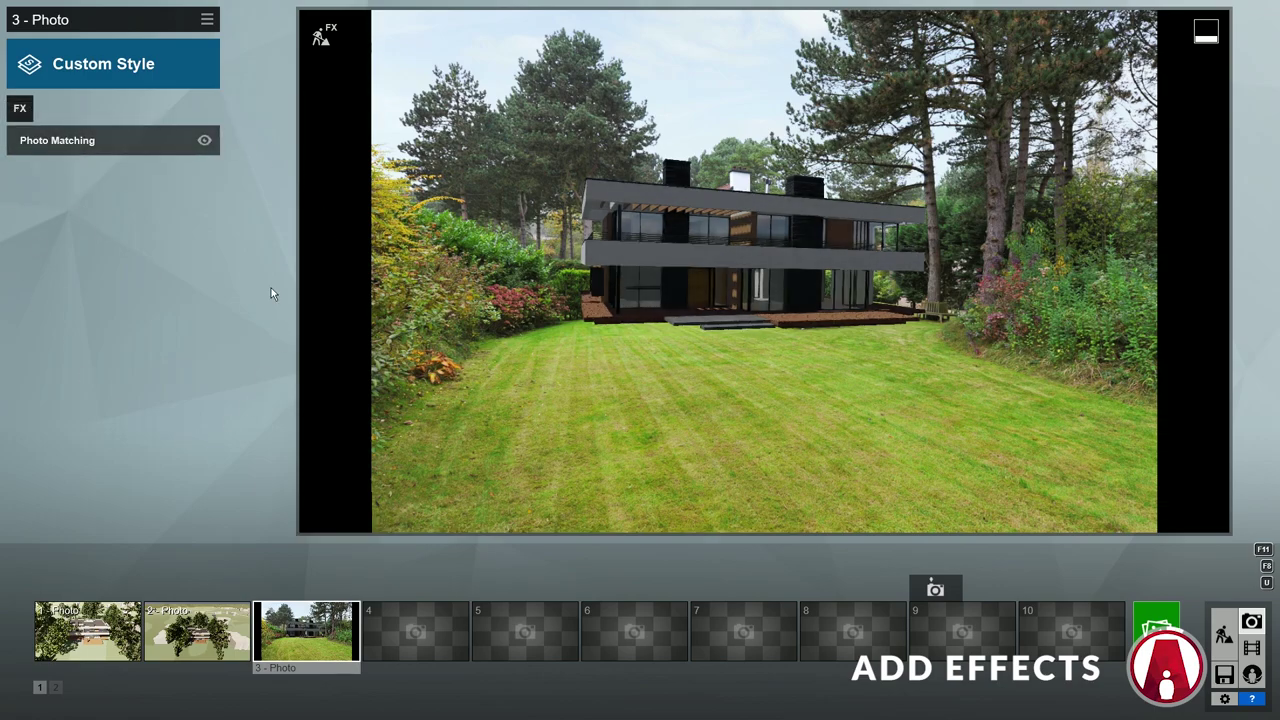
click(19, 108)
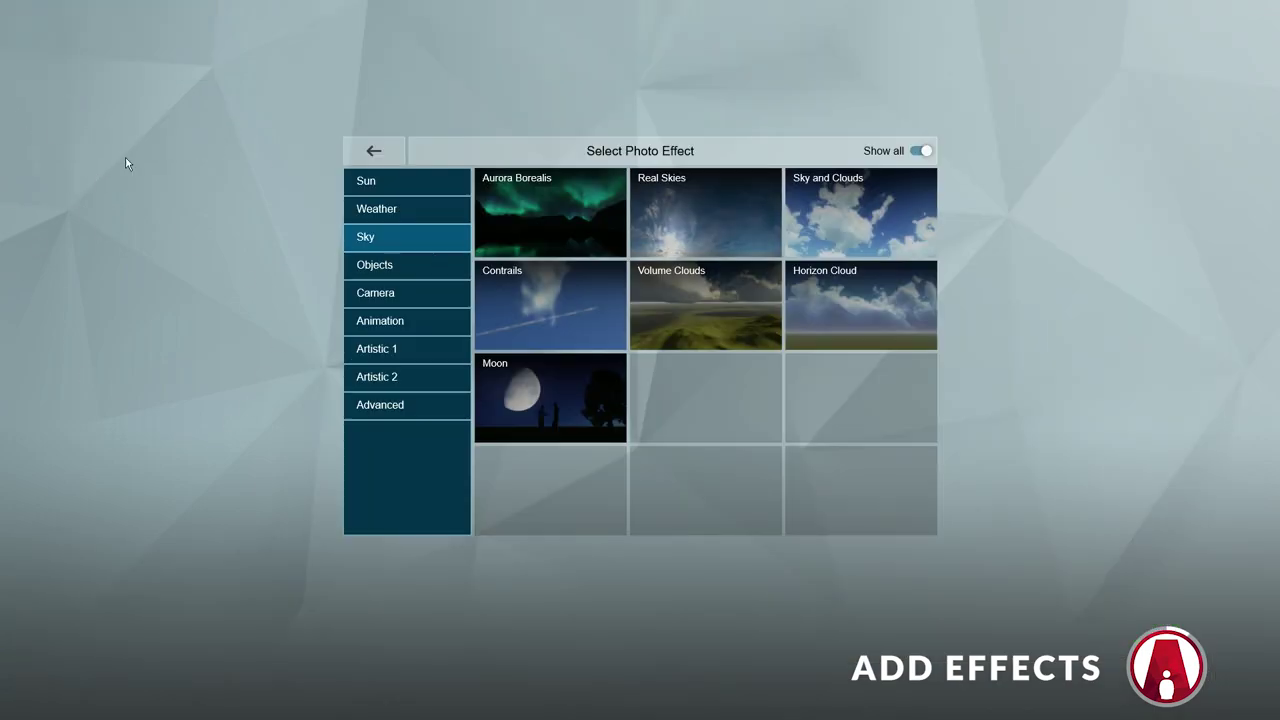
click(714, 220)
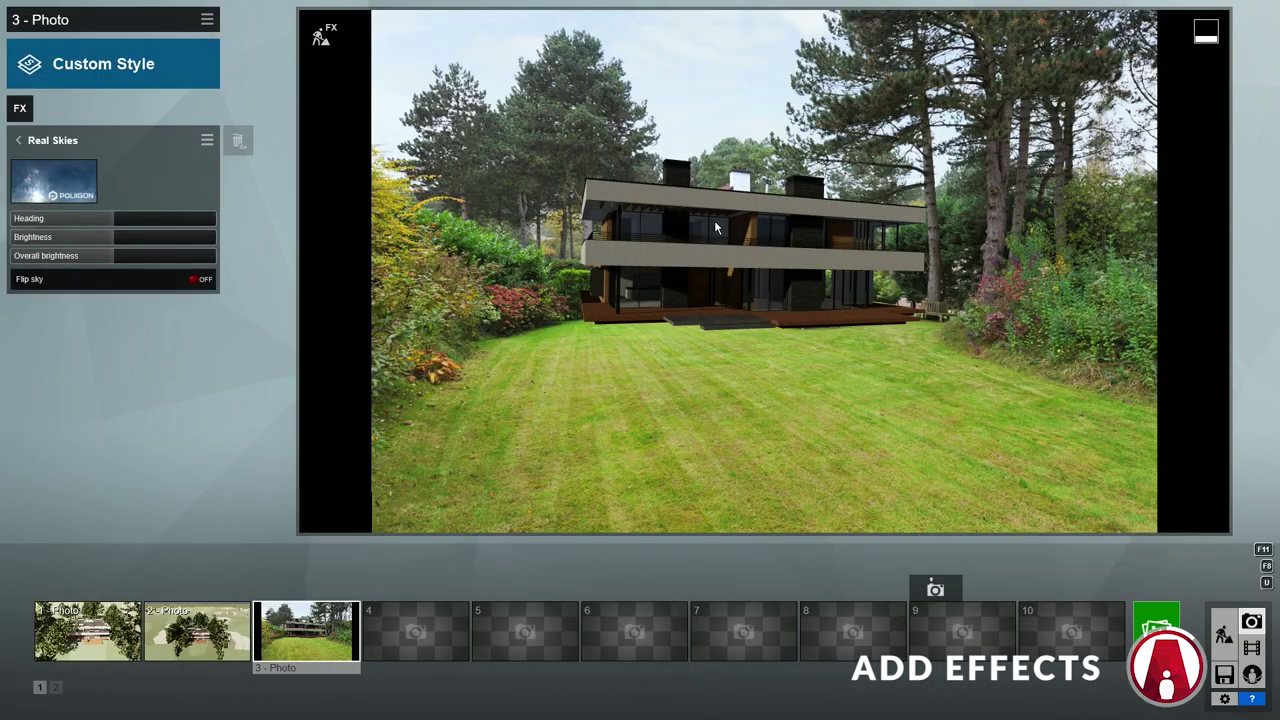
mouse_move(127, 222)
mouse_down()
mouse_move(87, 220)
mouse_move(127, 222)
mouse_move(110, 231)
mouse_up()
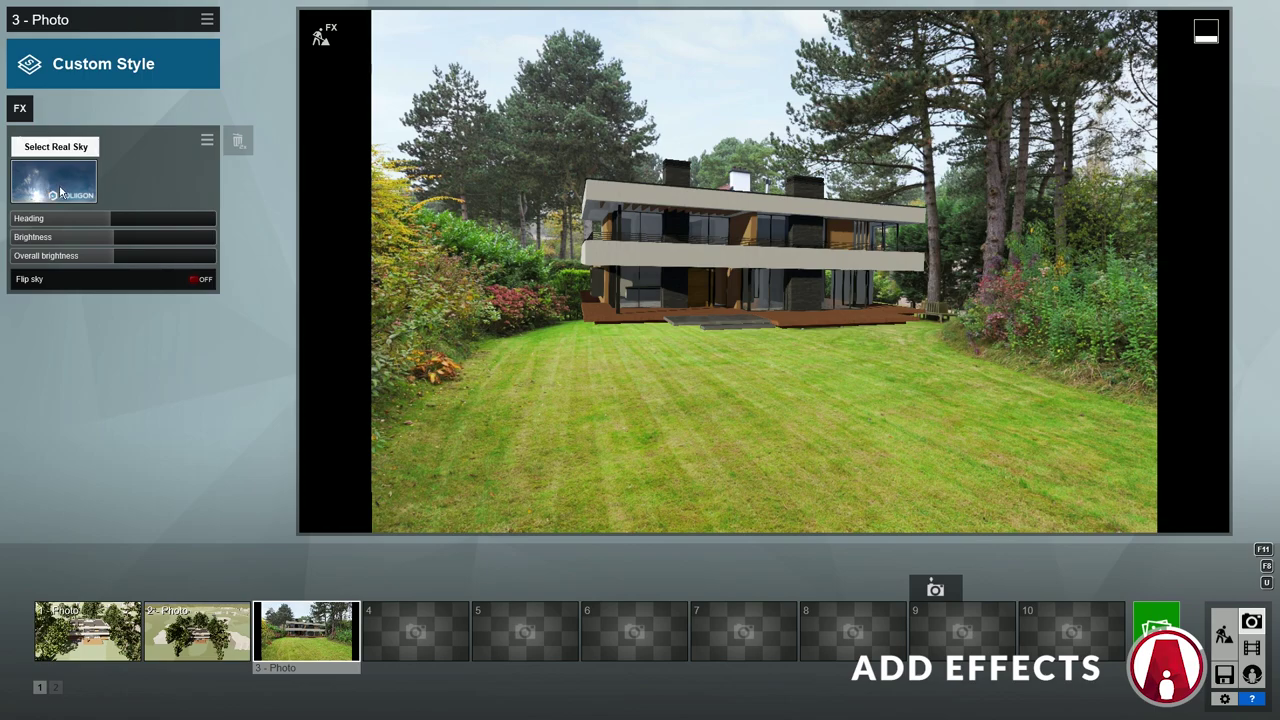
- Choose the middle Overcast sky for Real Skies, try its Brightness at maximum and set it back to 1.0
click(55, 188)
click(638, 142)
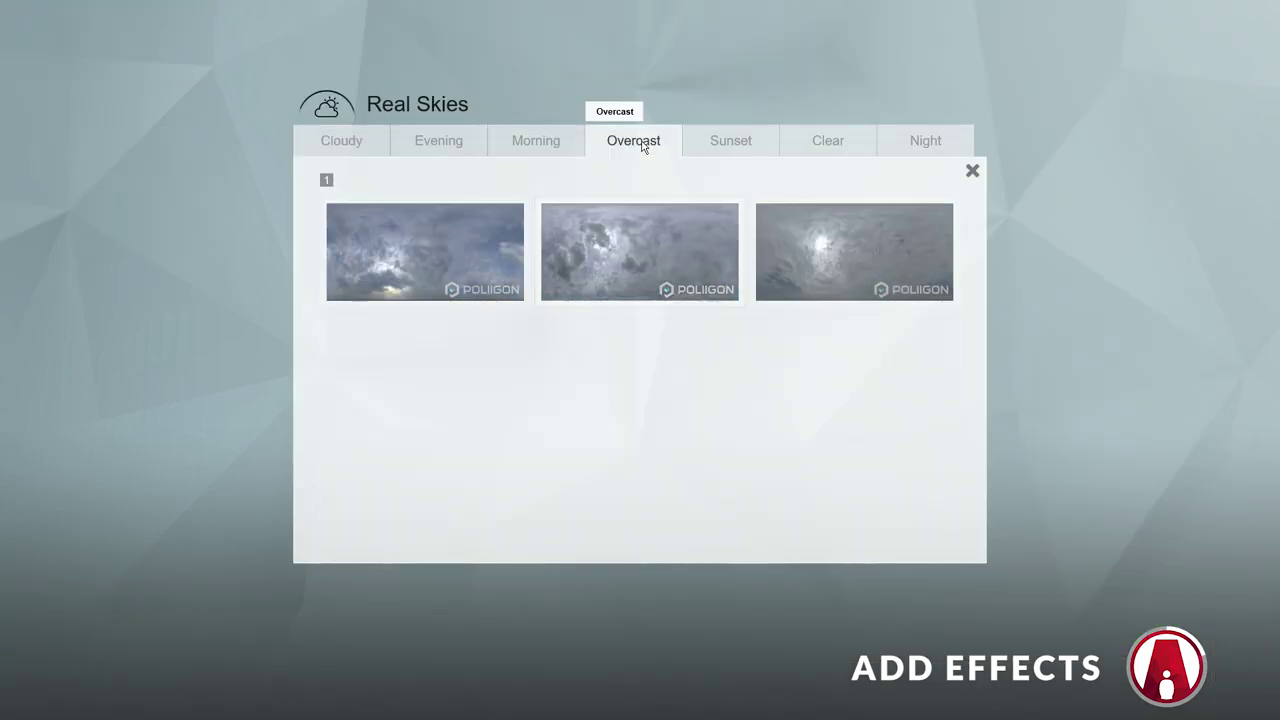
click(654, 246)
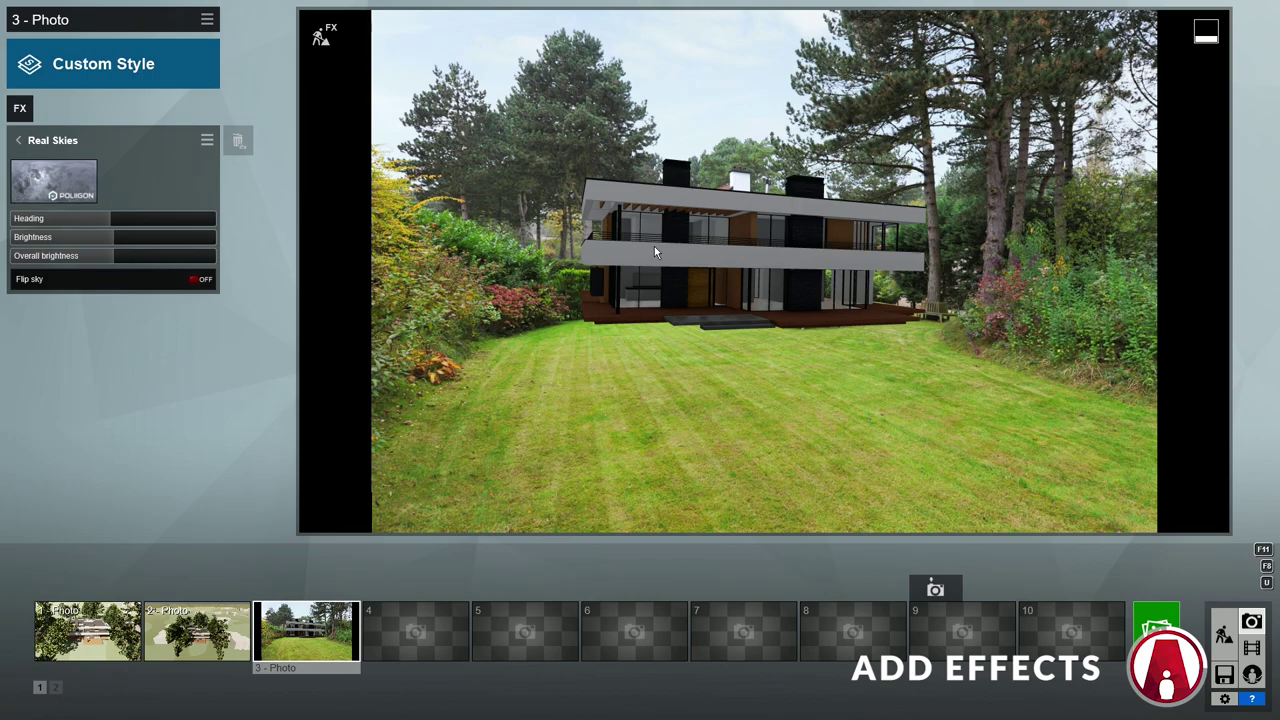
drag(113, 237, 243, 247)
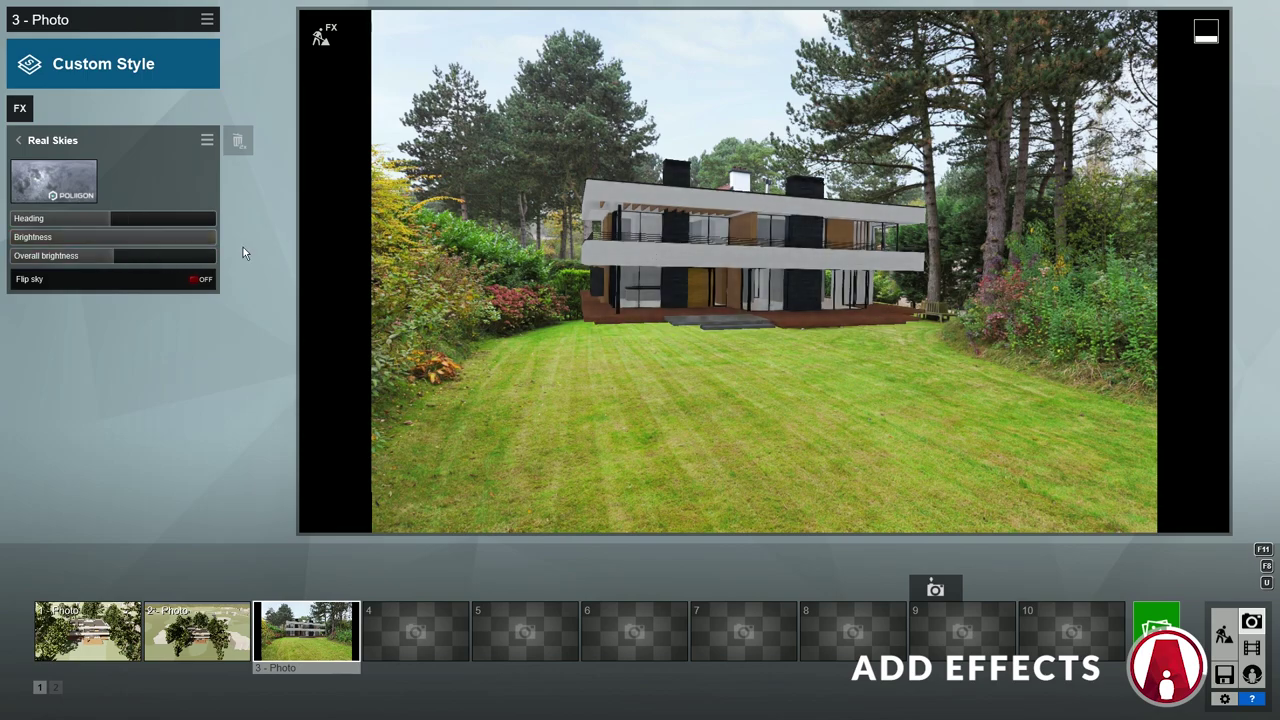
click(115, 240)
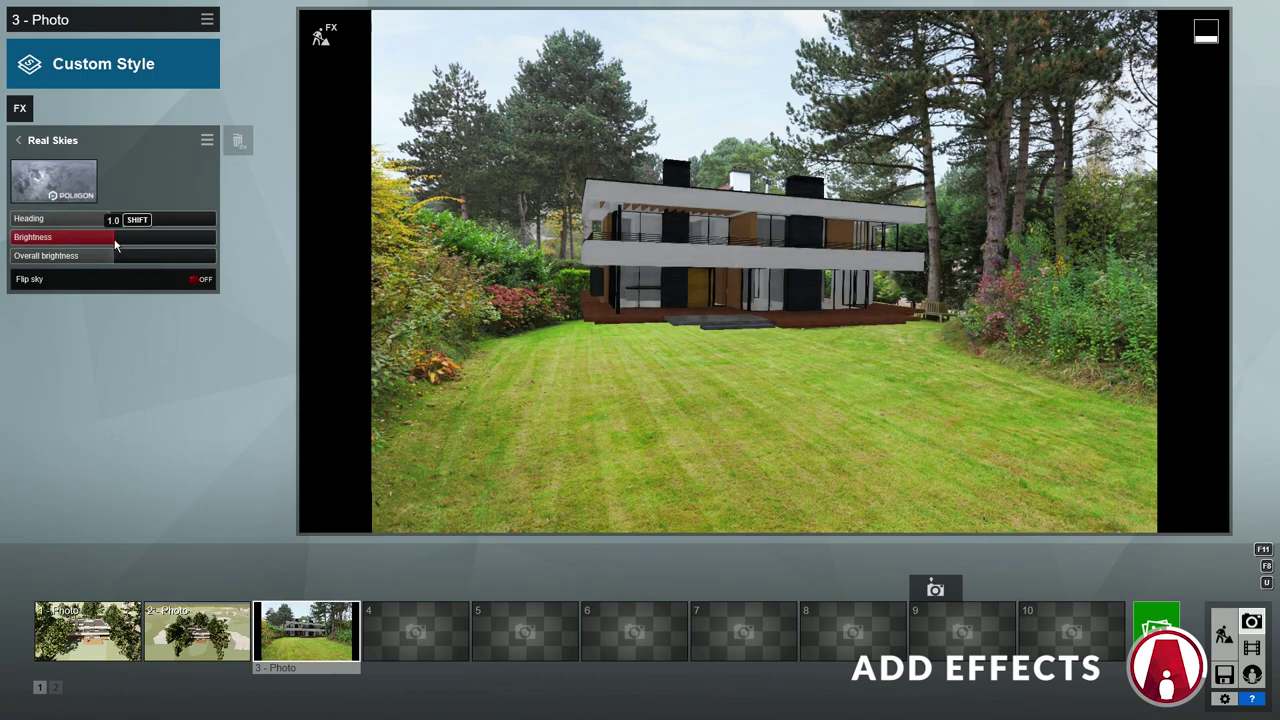
- Add an Exposure effect from the Camera effects and raise it to 0.8
click(18, 140)
click(20, 108)
click(408, 298)
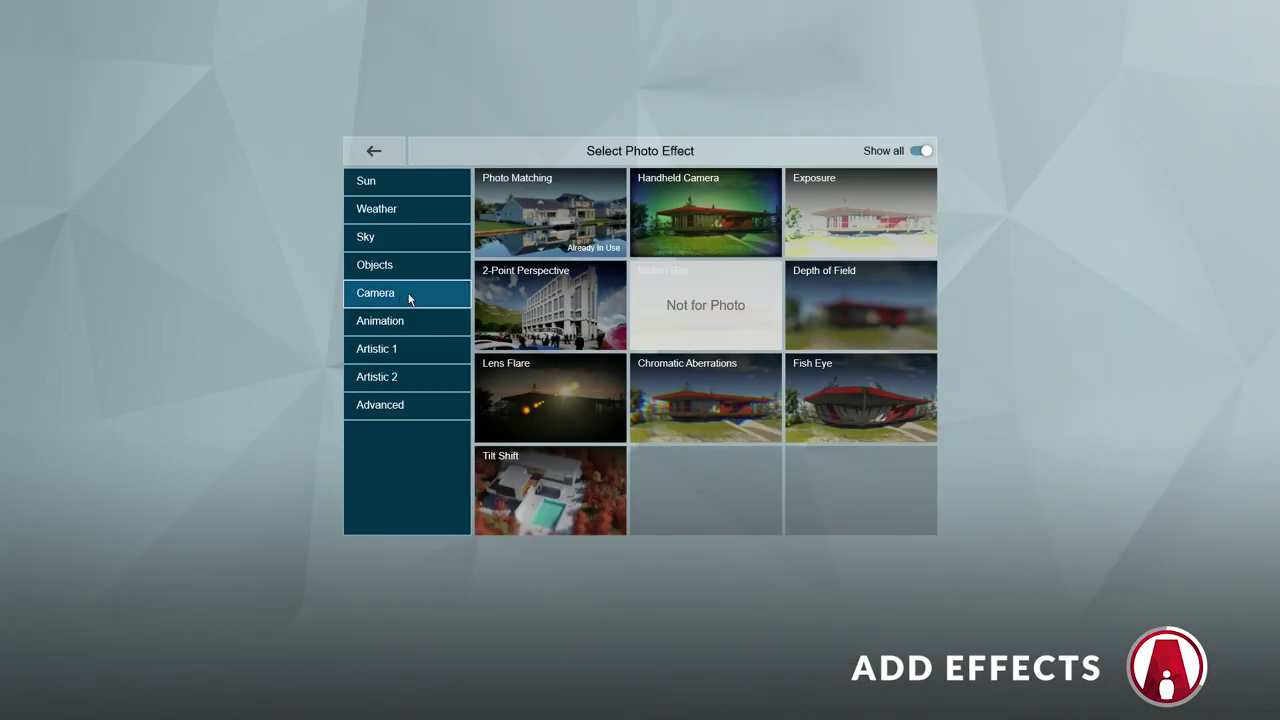
click(863, 214)
drag(114, 167, 166, 168)
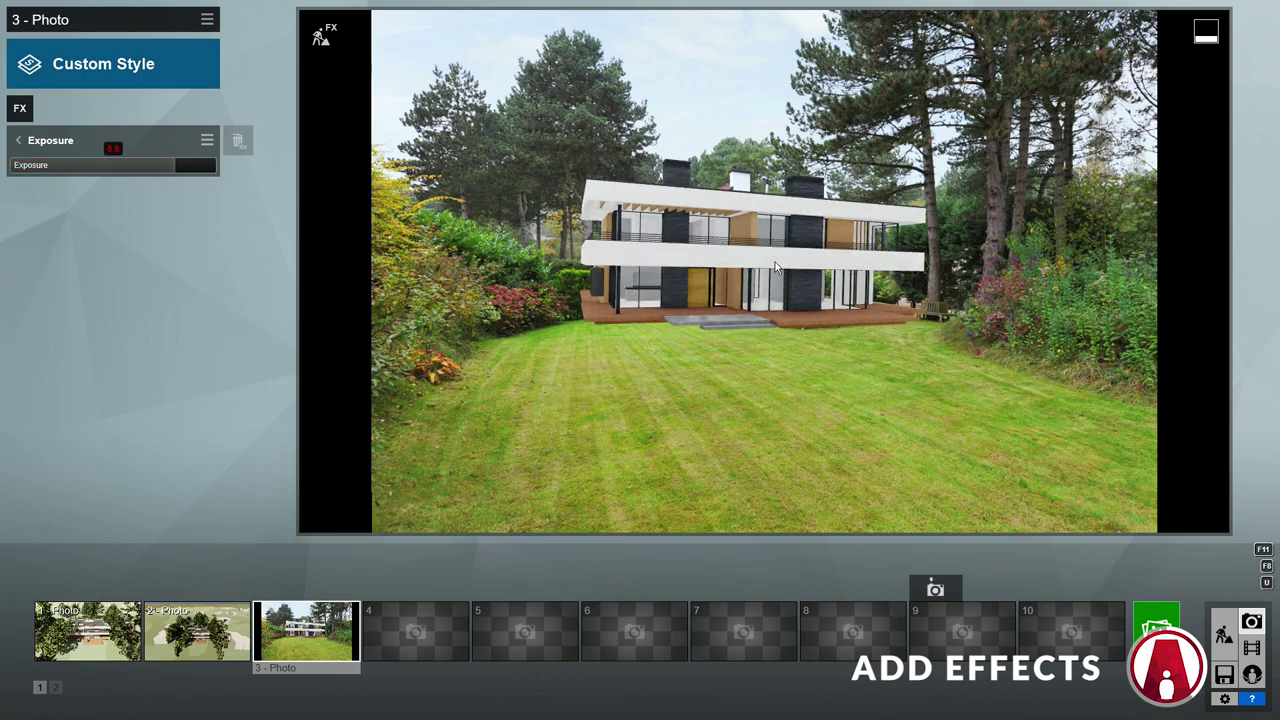
- Add a Sky Light effect from the Advanced effects
click(20, 108)
click(405, 407)
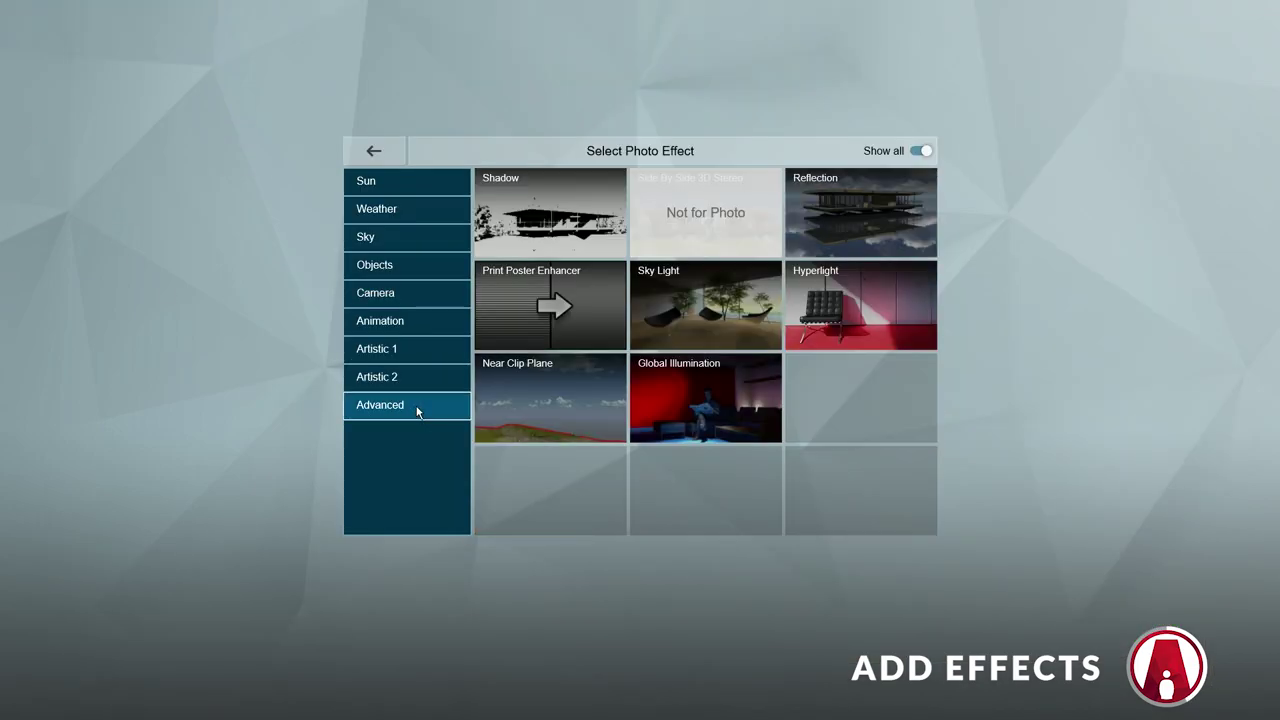
click(725, 292)
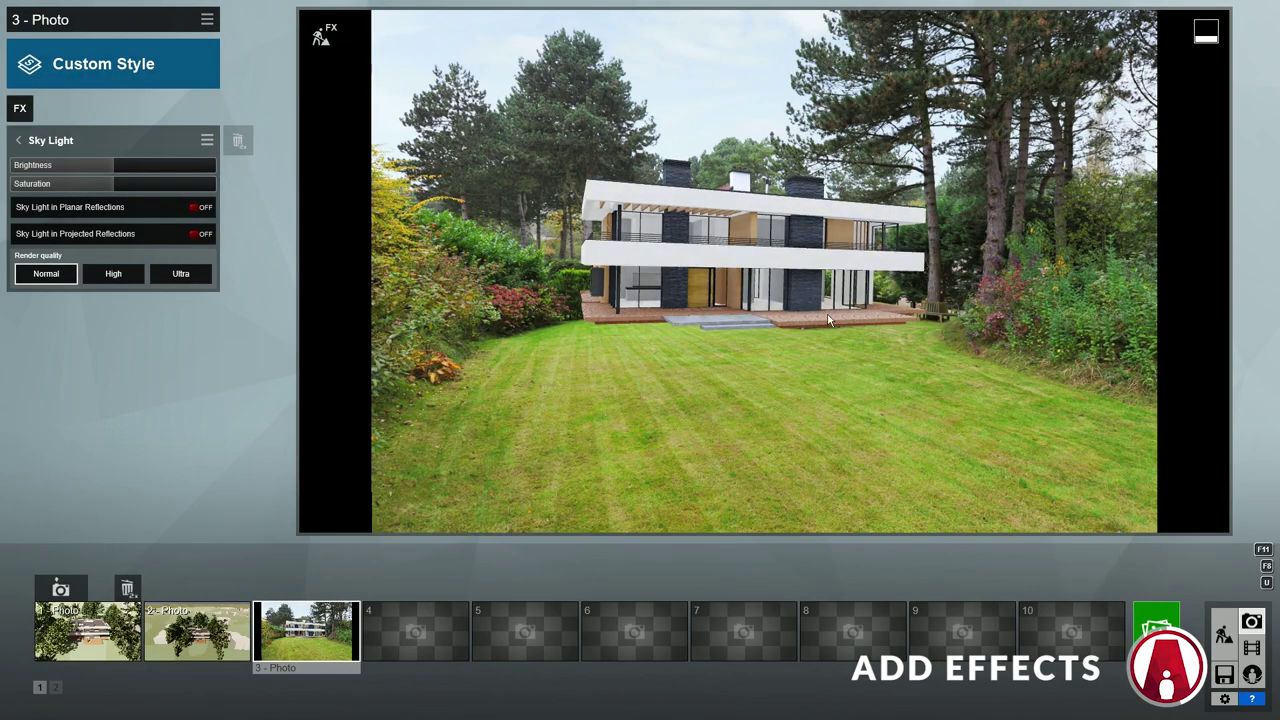
- Compare the photo with Sky Light disabled and enabled, and look over the effect's settings
click(45, 141)
click(204, 140)
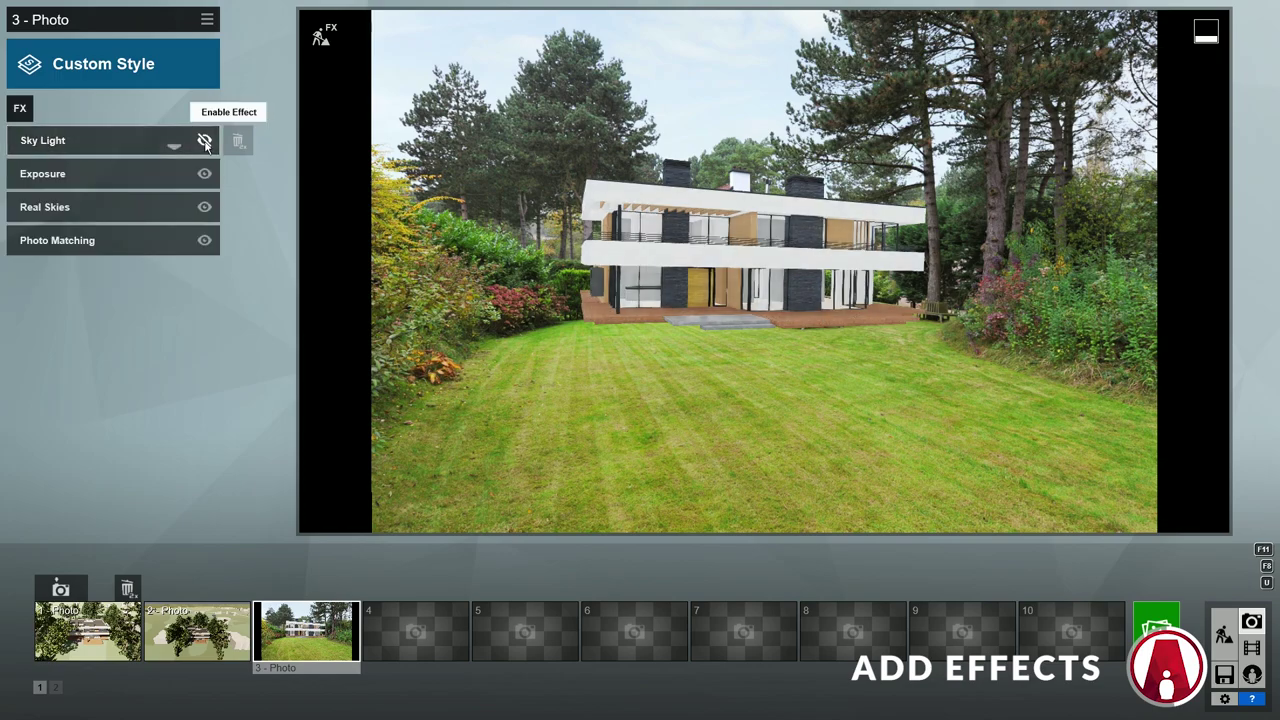
click(204, 140)
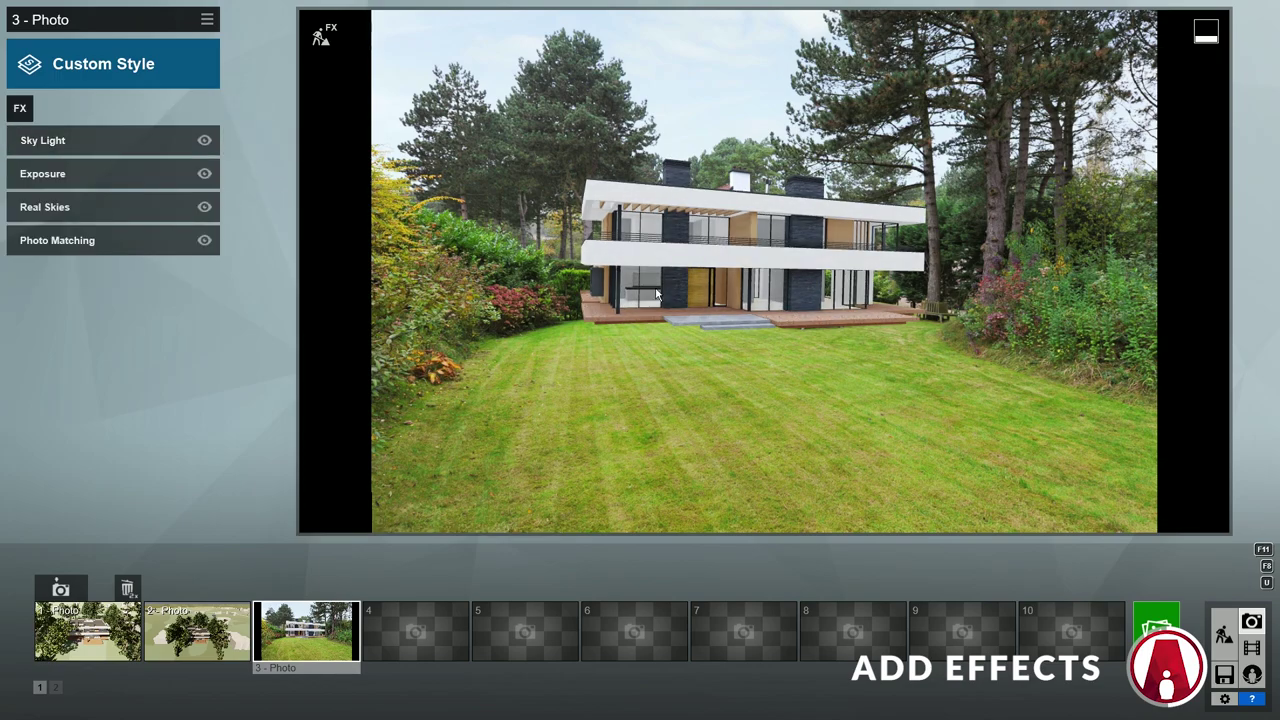
click(40, 141)
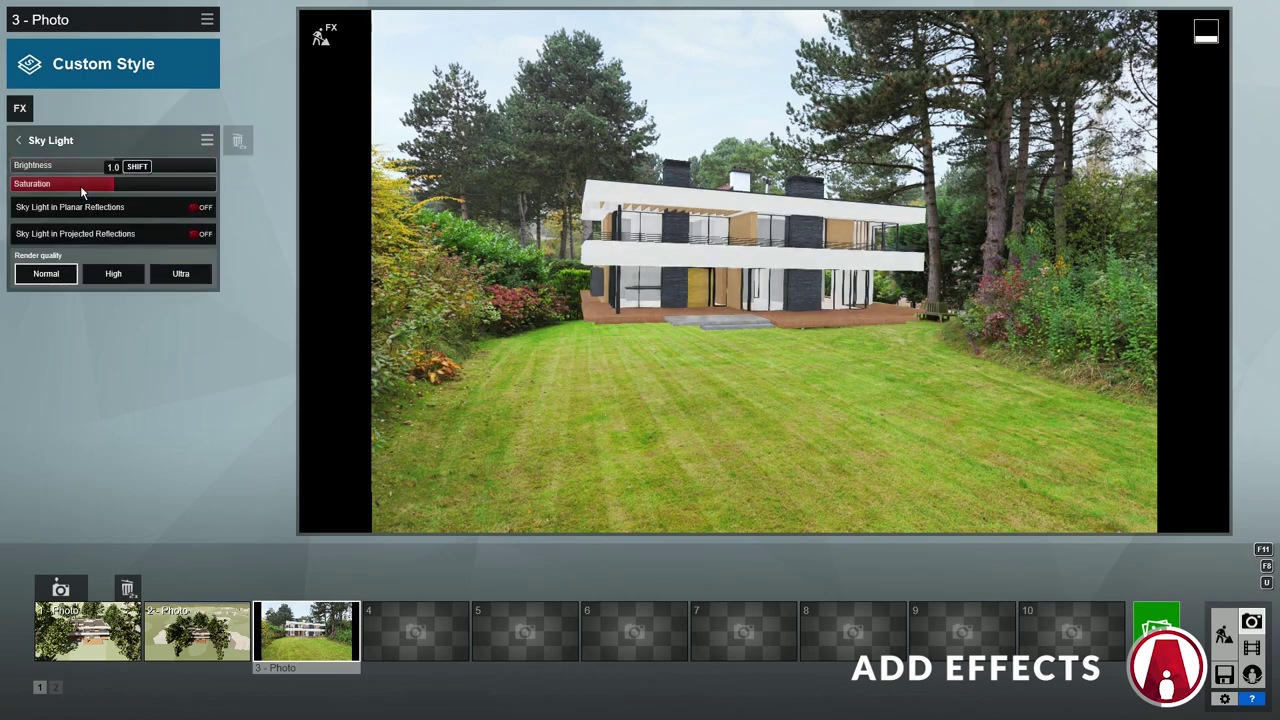
- Add a Hyperlight effect to the matched photo
click(19, 142)
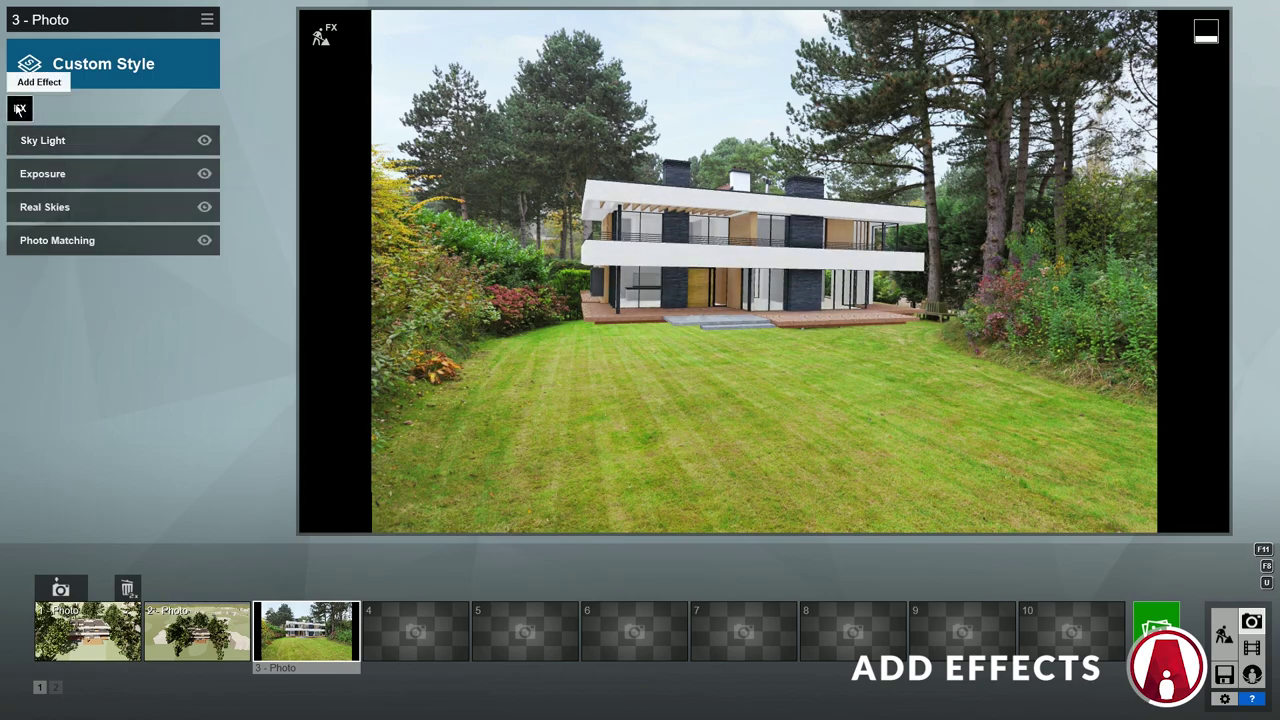
click(19, 104)
click(869, 305)
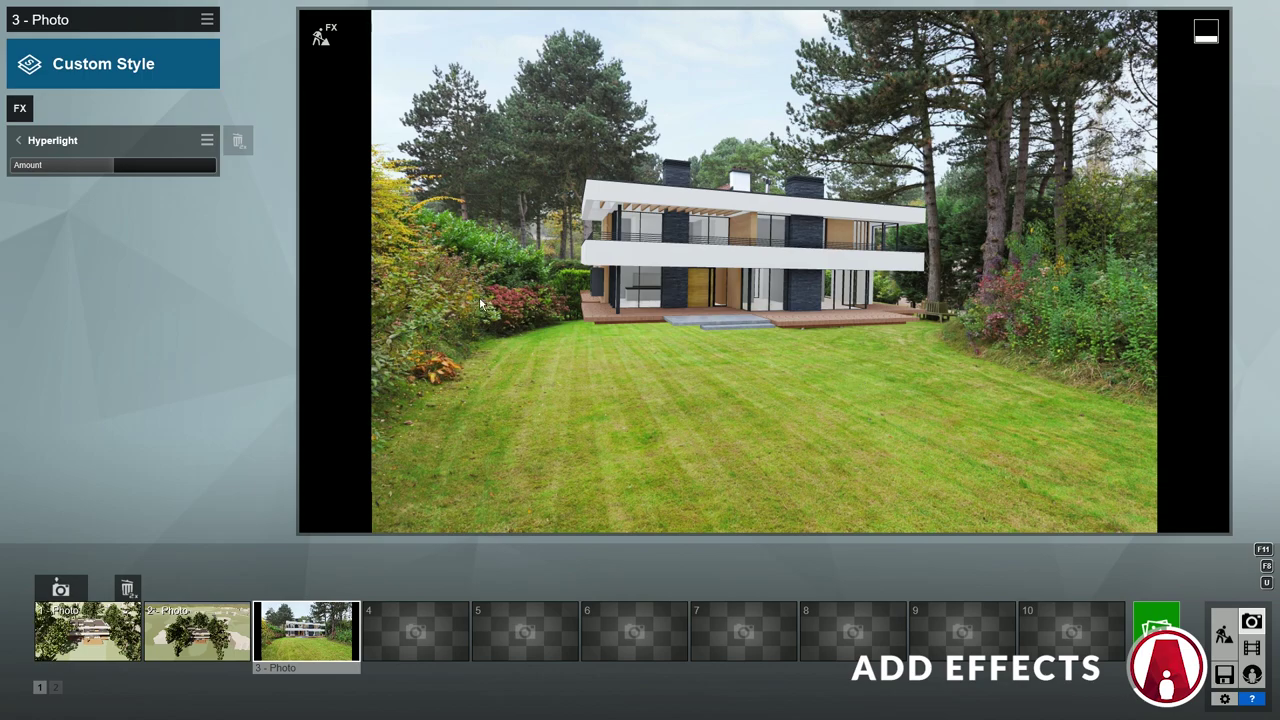
- Add a Shadow effect with omnishadow at 3.0 and lower its Brightness to 0.1
click(19, 108)
click(555, 213)
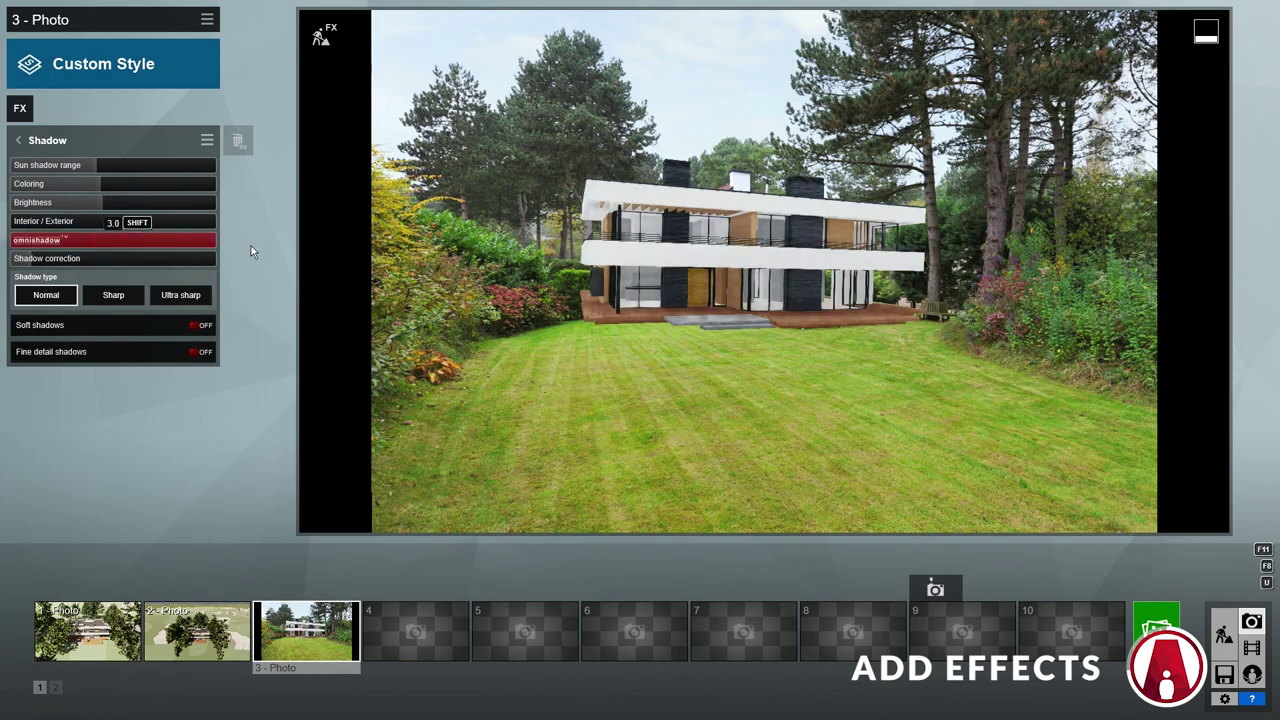
drag(107, 206, 62, 206)
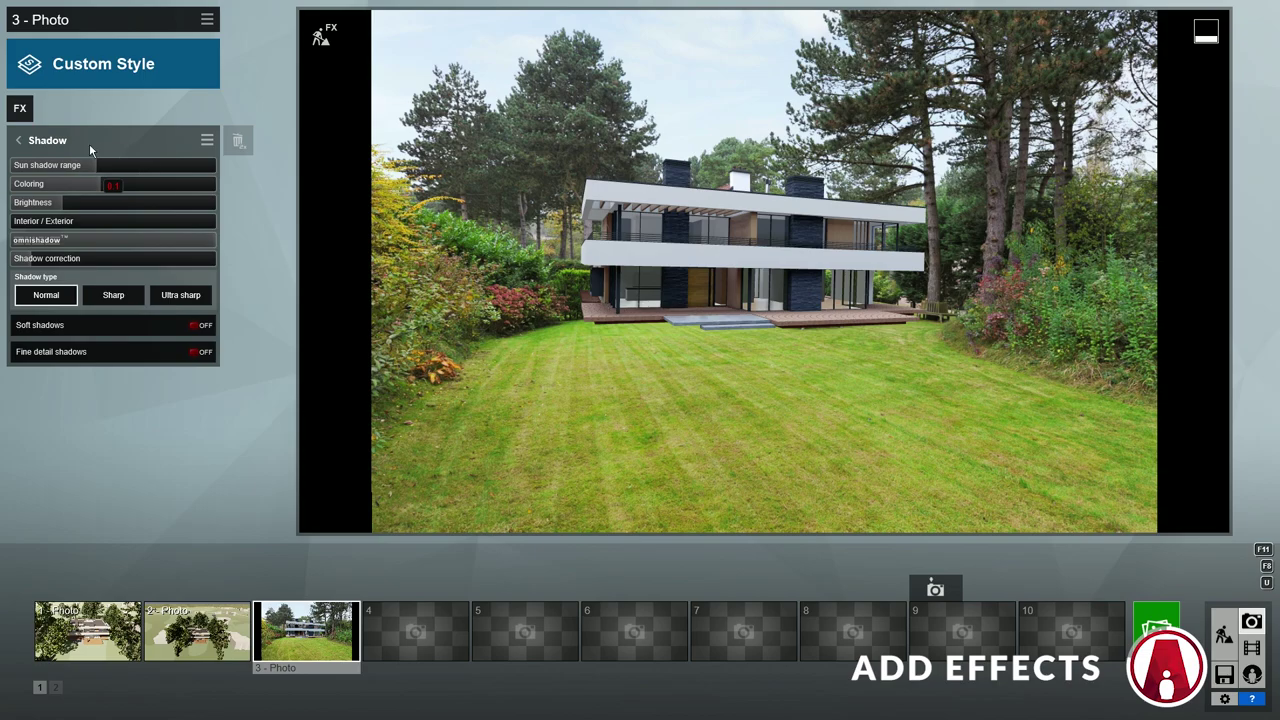
- Add a Color Correction effect from the Artistic 1 effects, lower its Limit high and adjust its Temperature
click(20, 108)
click(415, 350)
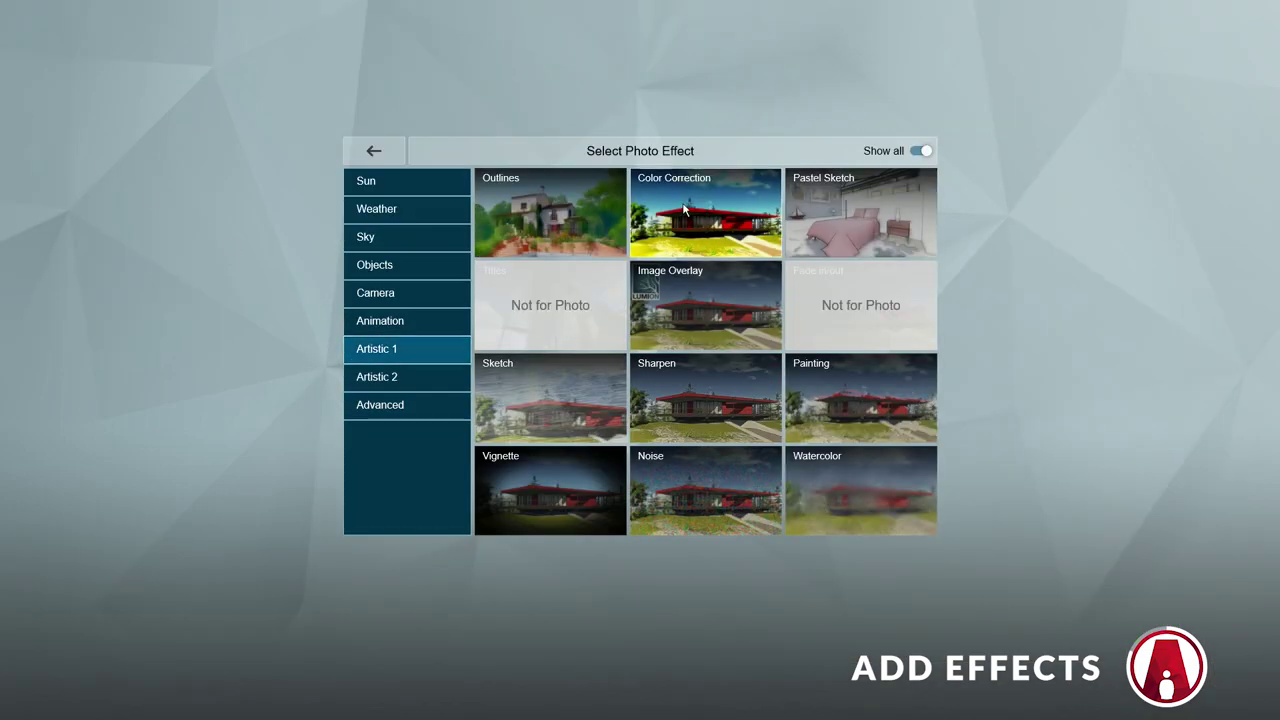
click(719, 224)
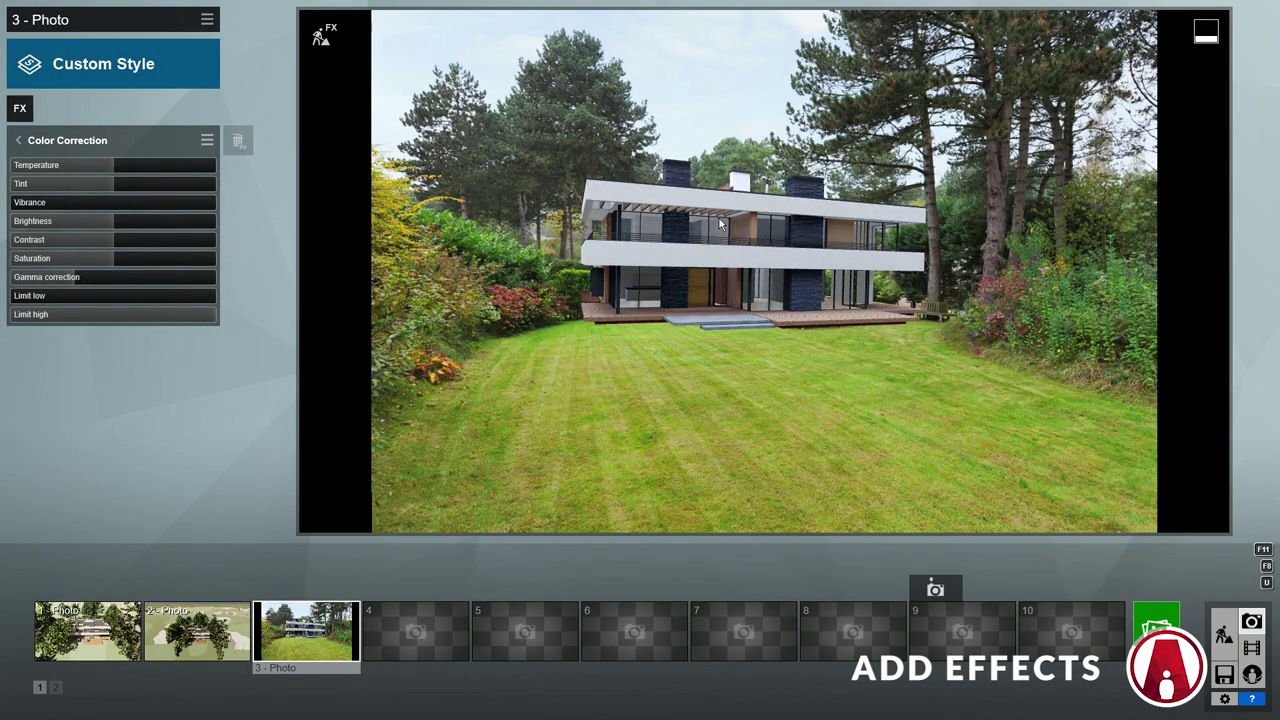
drag(209, 316, 178, 320)
click(154, 317)
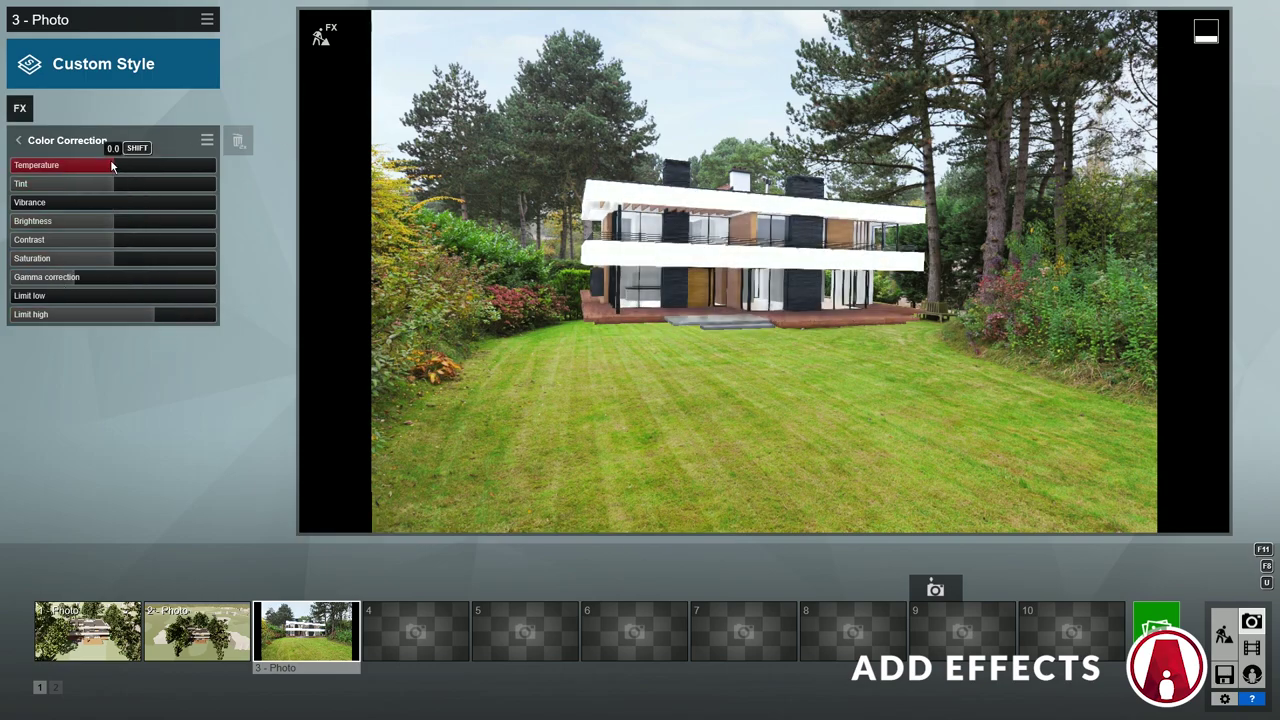
drag(113, 167, 91, 197)
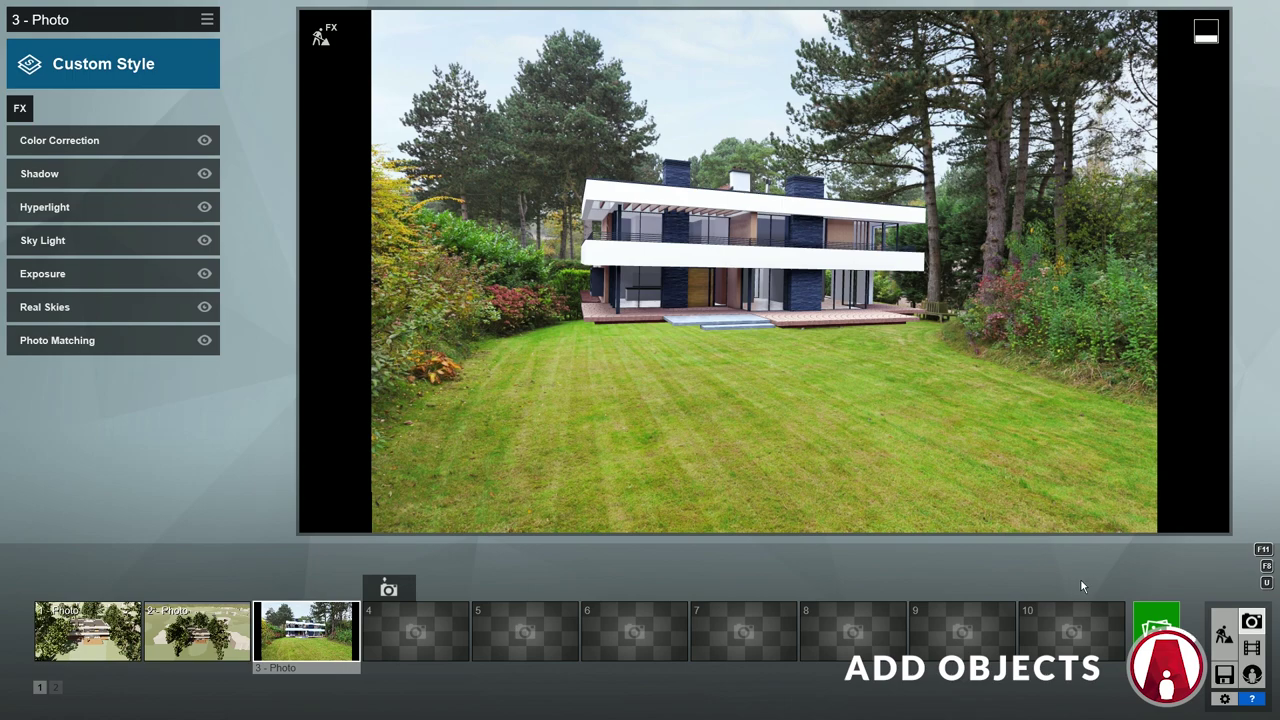
- Place a CherrybarkOak L2 tree on the ground behind the villa and check it in the matched photo
click(1218, 638)
key(q)
right_drag(640, 360, 640, 554)
click(108, 657)
click(280, 672)
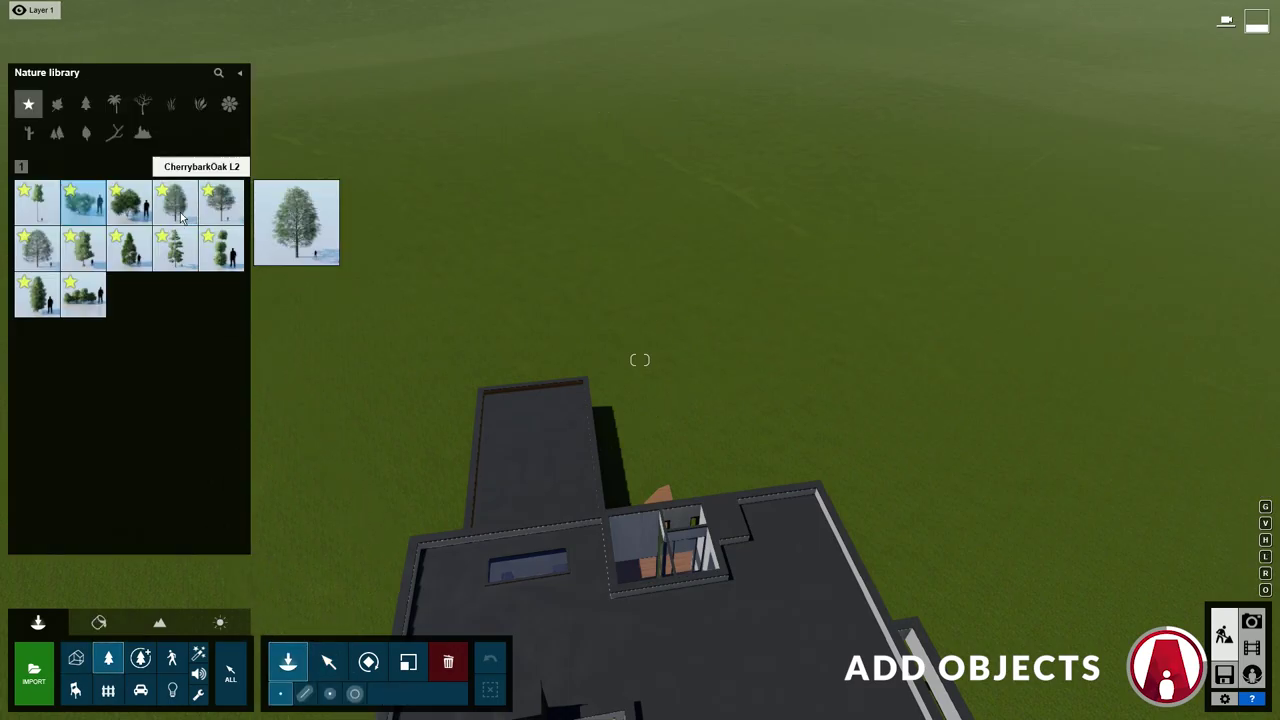
click(700, 457)
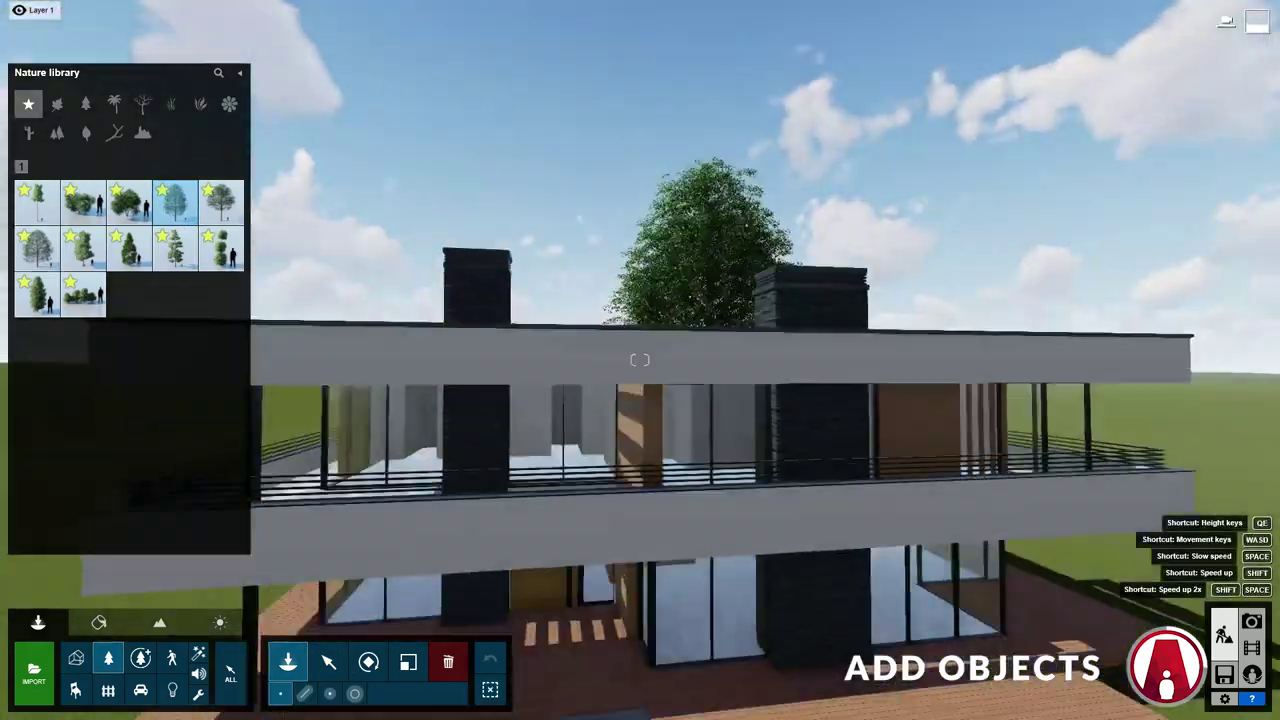
click(1250, 622)
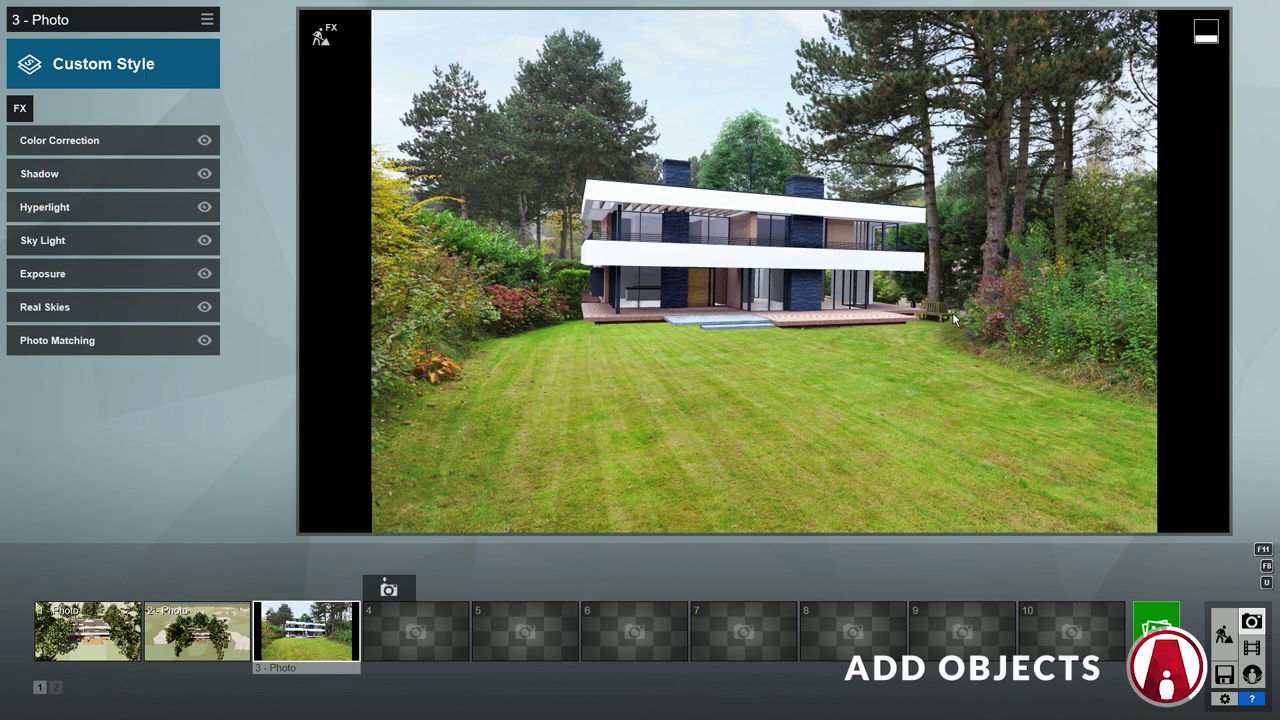
- Place favorite shrubs at both ends of the villa, plus a larger flowering one at its left end, and check the matched photo
click(1223, 632)
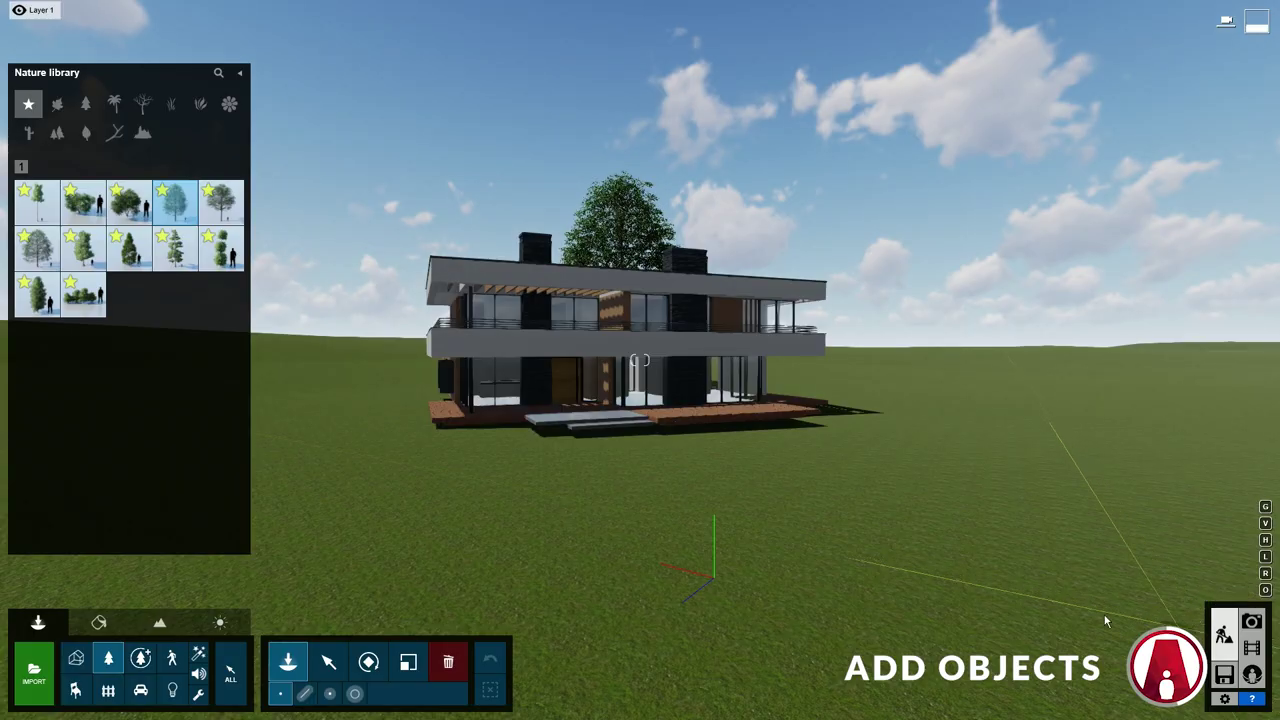
click(91, 219)
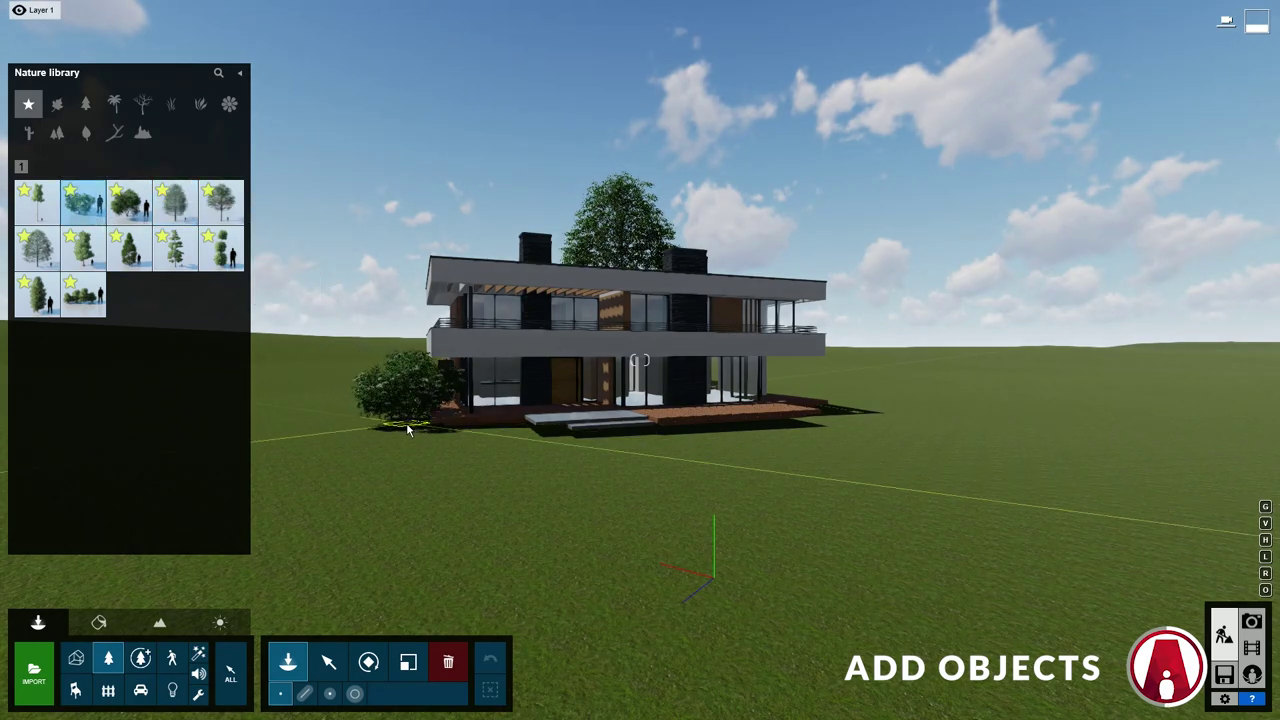
key(r)
click(423, 431)
click(129, 203)
click(822, 424)
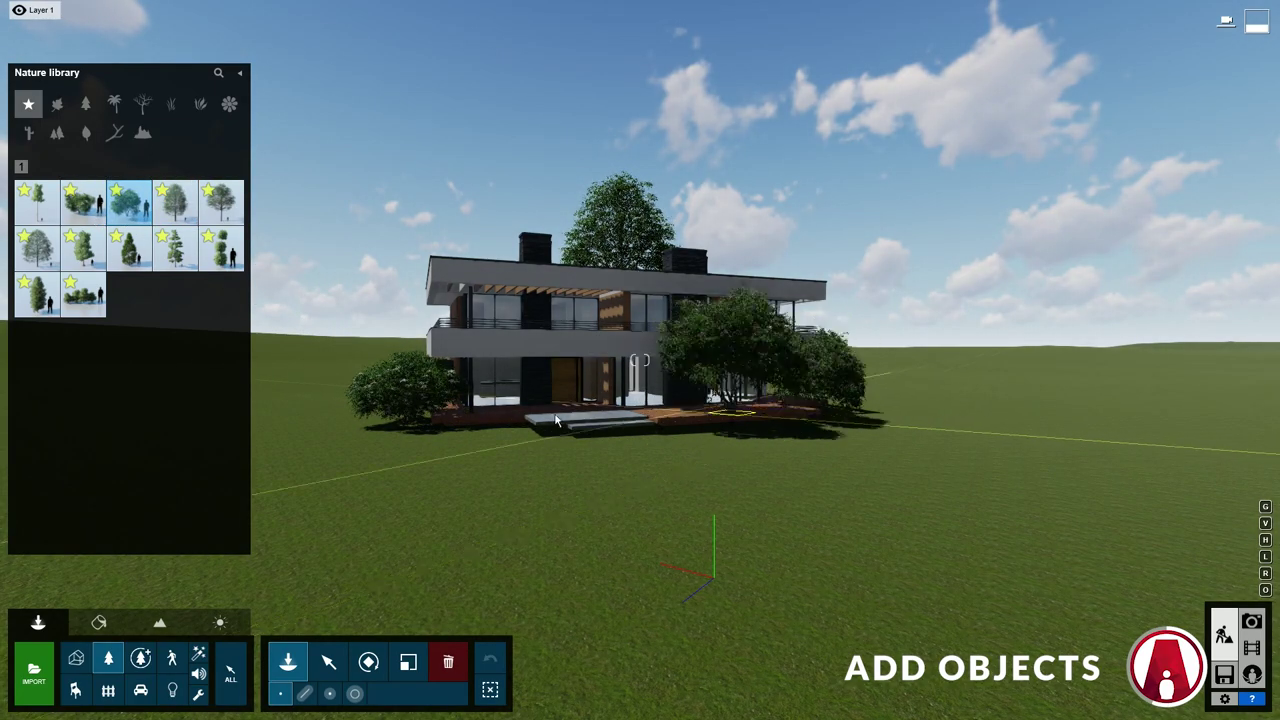
key(l)
key(r)
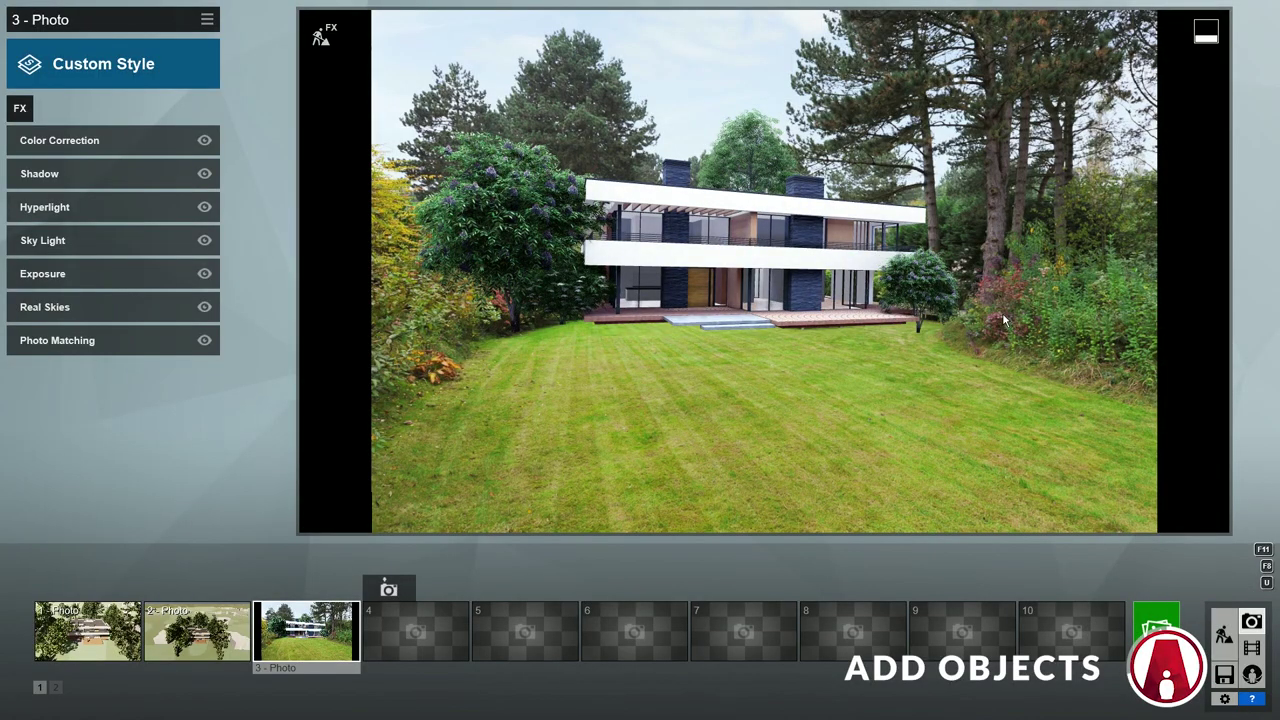
- Select the trees and shrubs placed around the villa in the scene
click(1224, 634)
click(328, 662)
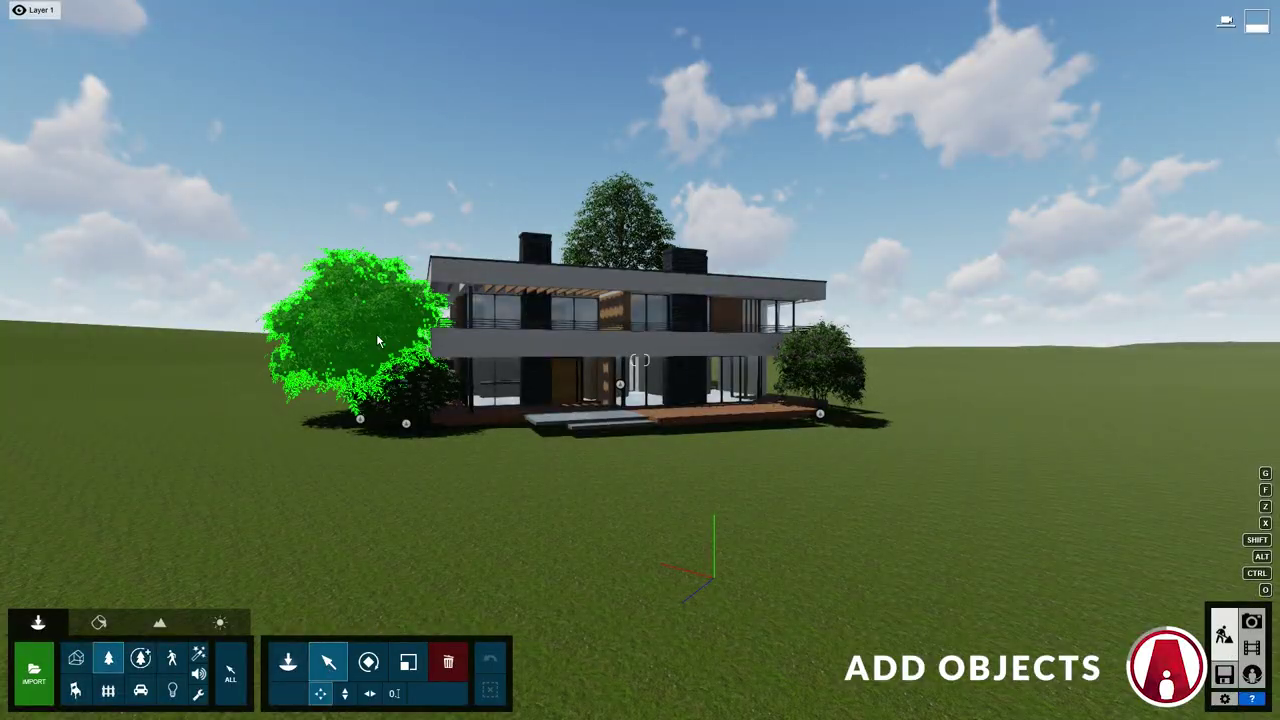
ctrl+drag(167, 129, 985, 492)
right_drag(915, 470, 800, 452)
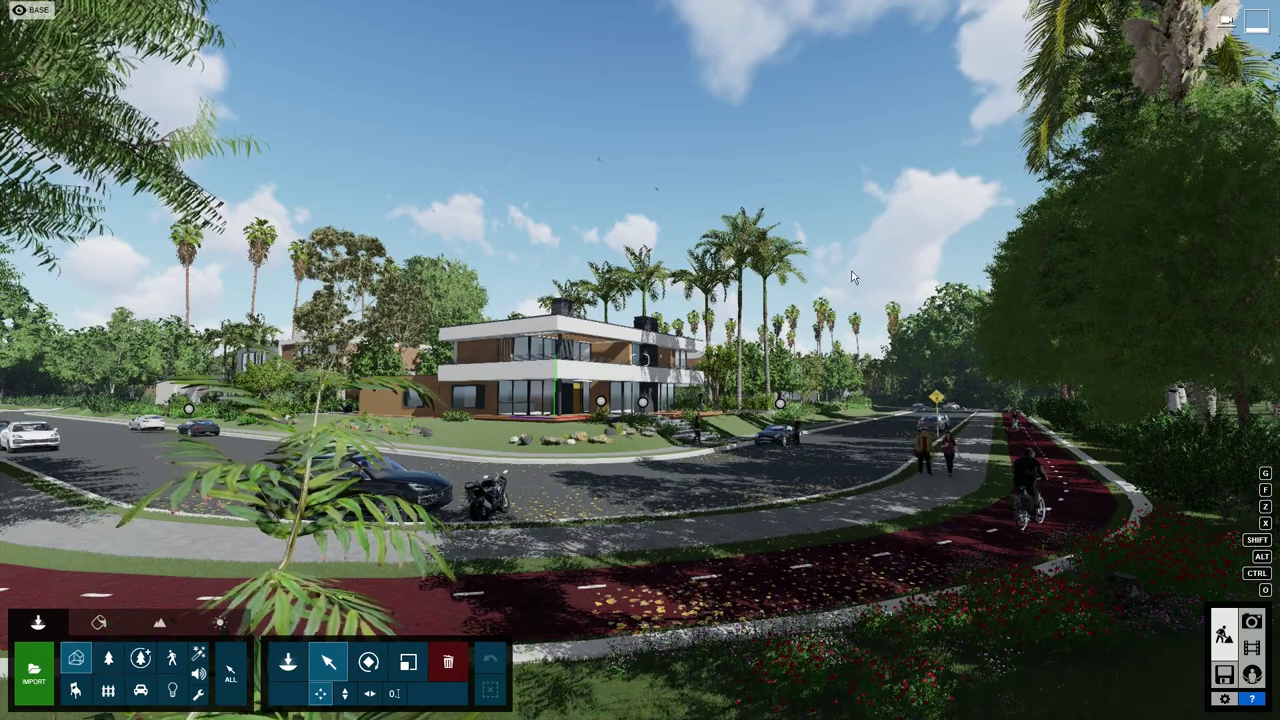
- Review the matched photos 6 and 7 in the fully landscaped project
click(1251, 622)
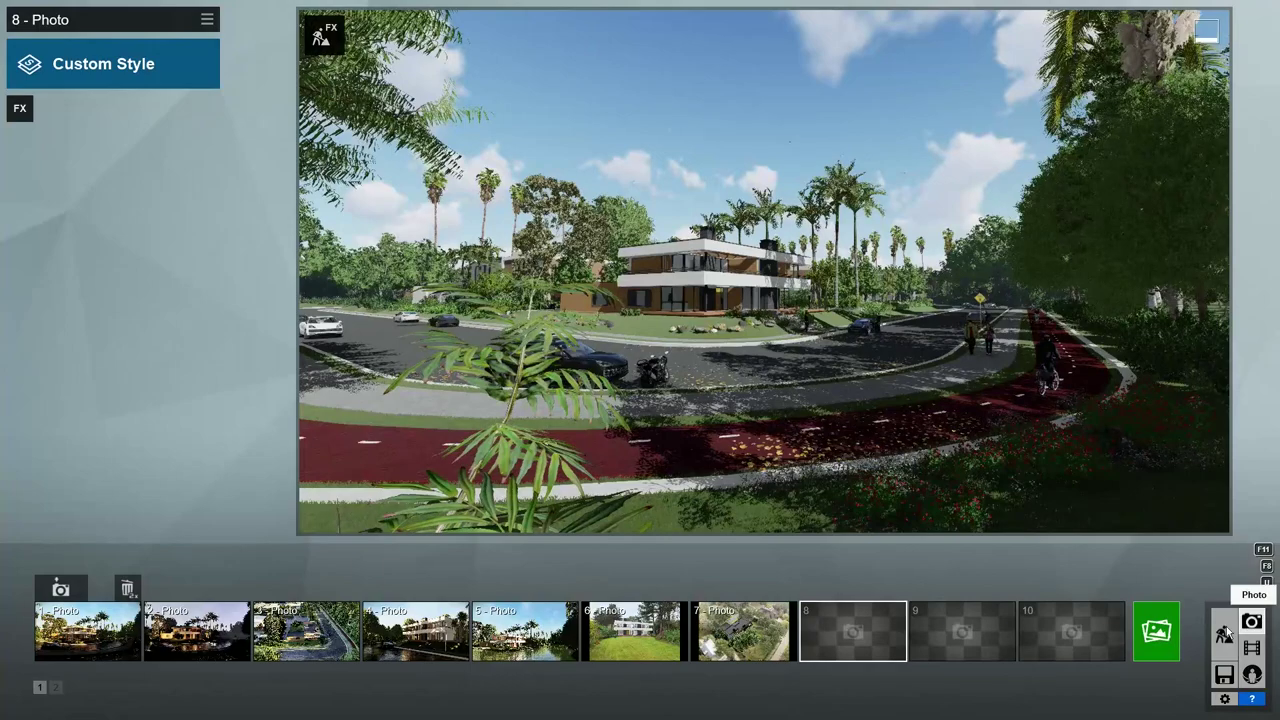
click(630, 628)
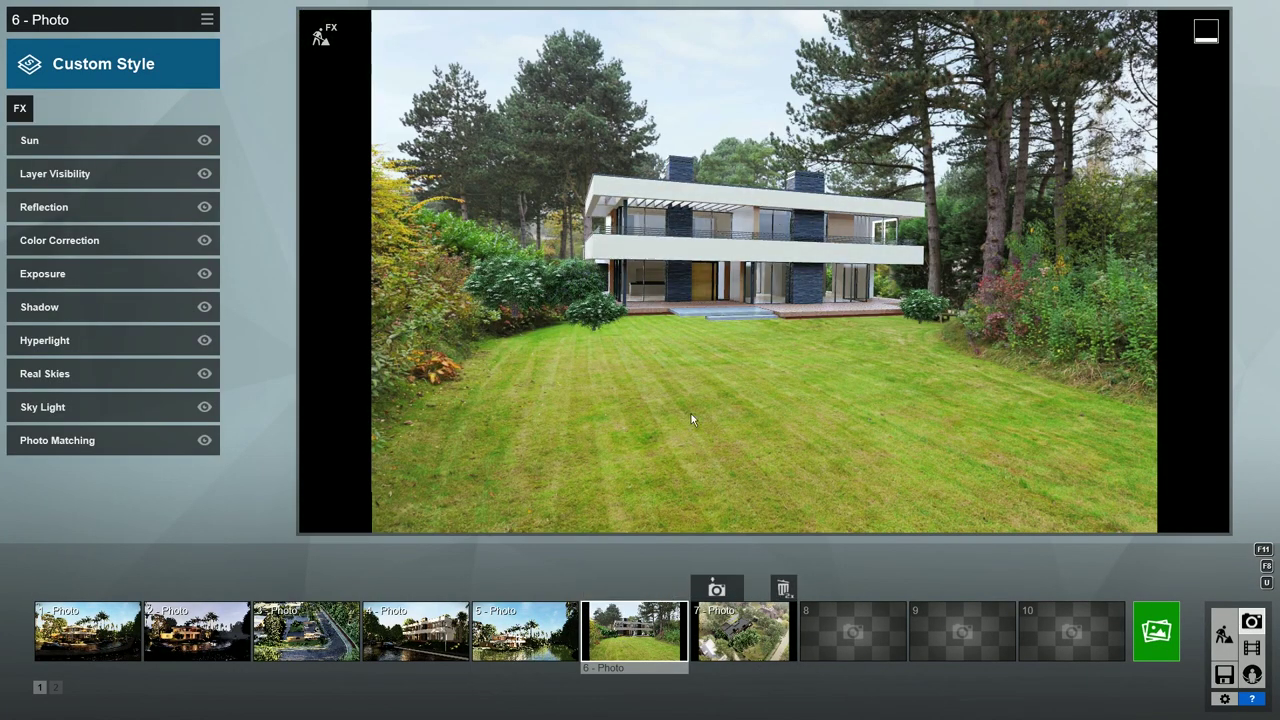
click(731, 640)
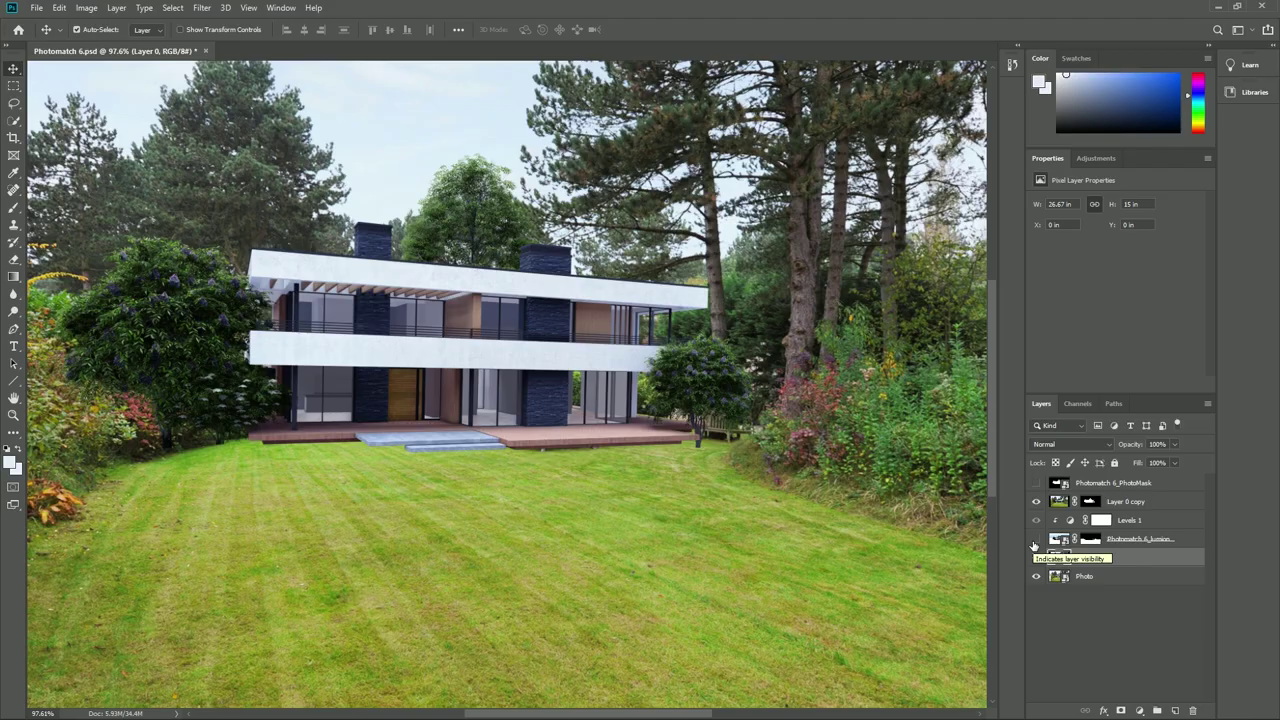
- Switch to Photoshop and show the masked Photomatch 6 Lumion layer beneath Levels 1
click(1035, 542)
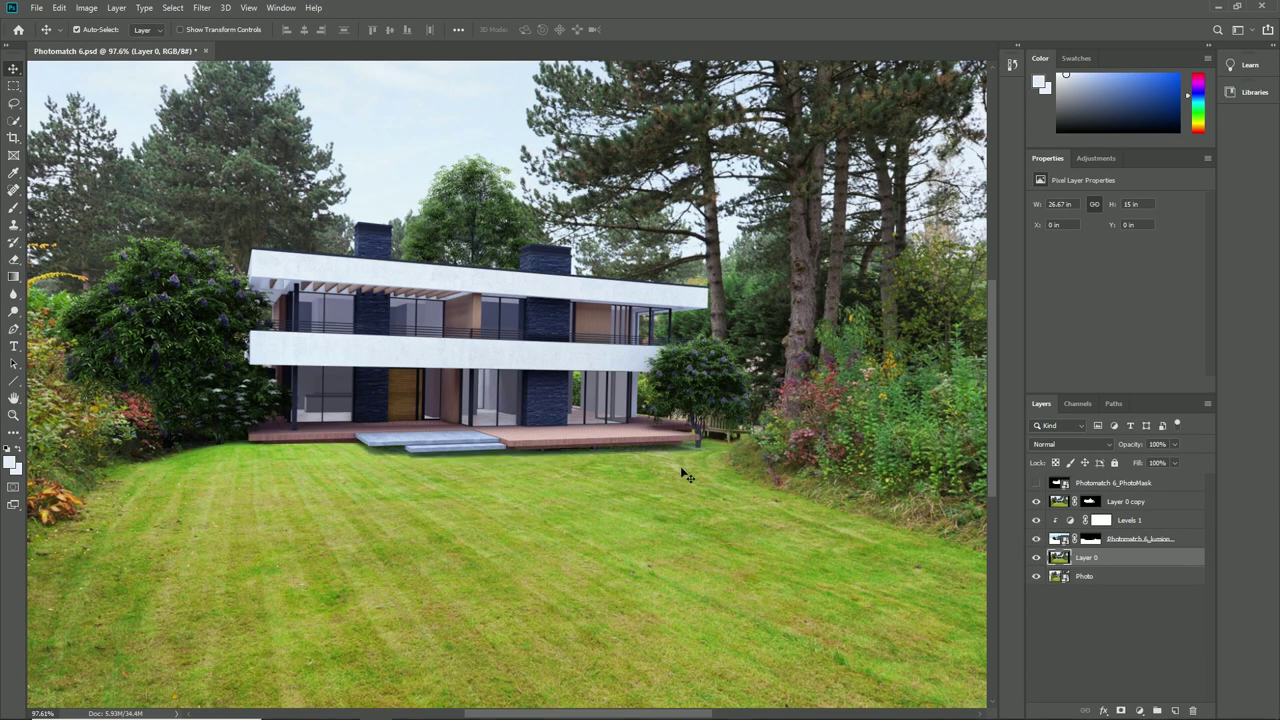